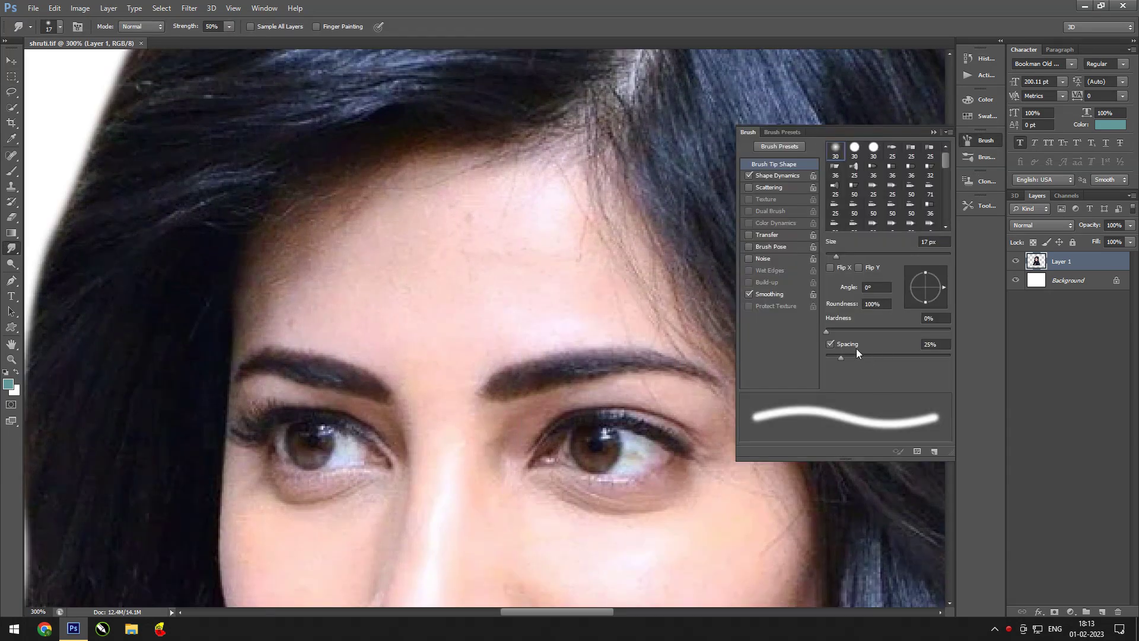
- Set the smudge brush tip to 40% hardness and 111% spacing
{"action": "mouse_move", "coordinate": [826, 331]}
{"action": "left_mouse_down"}
{"action": "mouse_move", "coordinate": [876, 331]}
{"action": "mouse_move", "coordinate": [891, 357]}
{"action": "left_mouse_up"}
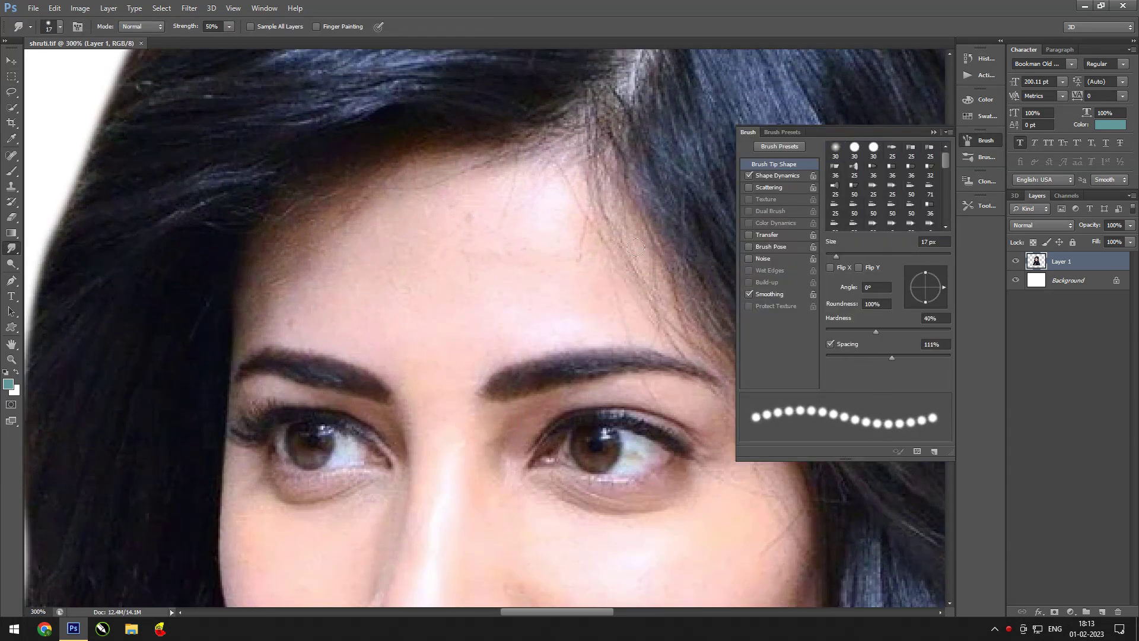
{"action": "left_click", "coordinate": [936, 132]}
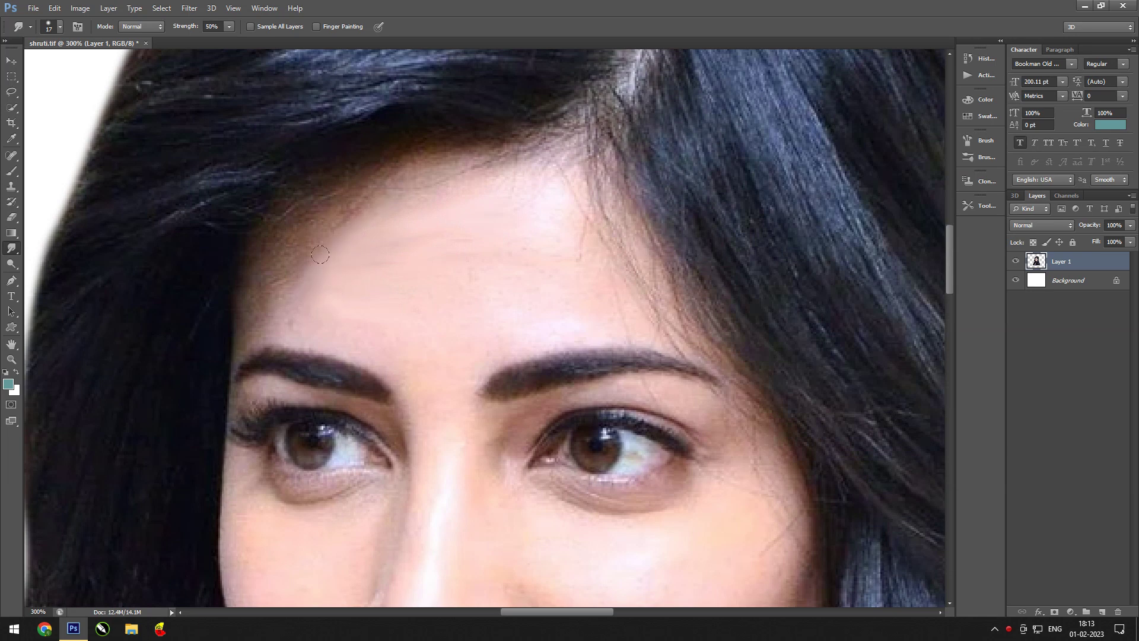
- Smudge the forehead hairline, then lower Smudge strength to about 33%
{"action": "left_click_drag", "start_coordinate": [319, 254], "coordinate": [267, 297]}
{"action": "mouse_move", "coordinate": [261, 249]}
{"action": "left_mouse_down"}
{"action": "mouse_move", "coordinate": [397, 169]}
{"action": "mouse_move", "coordinate": [295, 294]}
{"action": "left_mouse_up"}
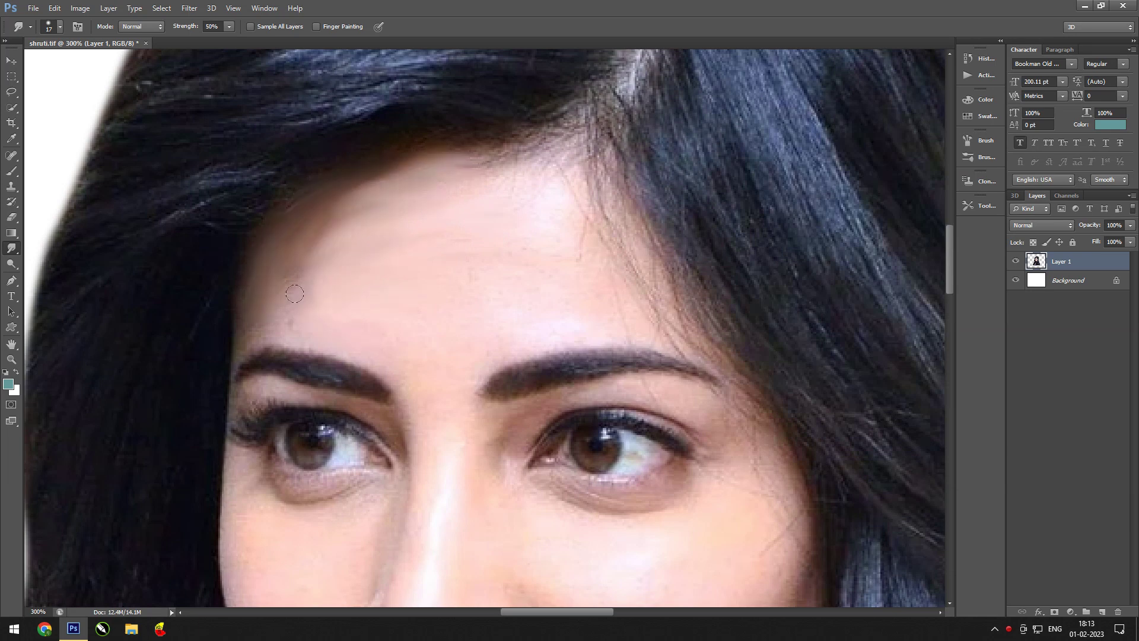
{"action": "right_click", "coordinate": [522, 256]}
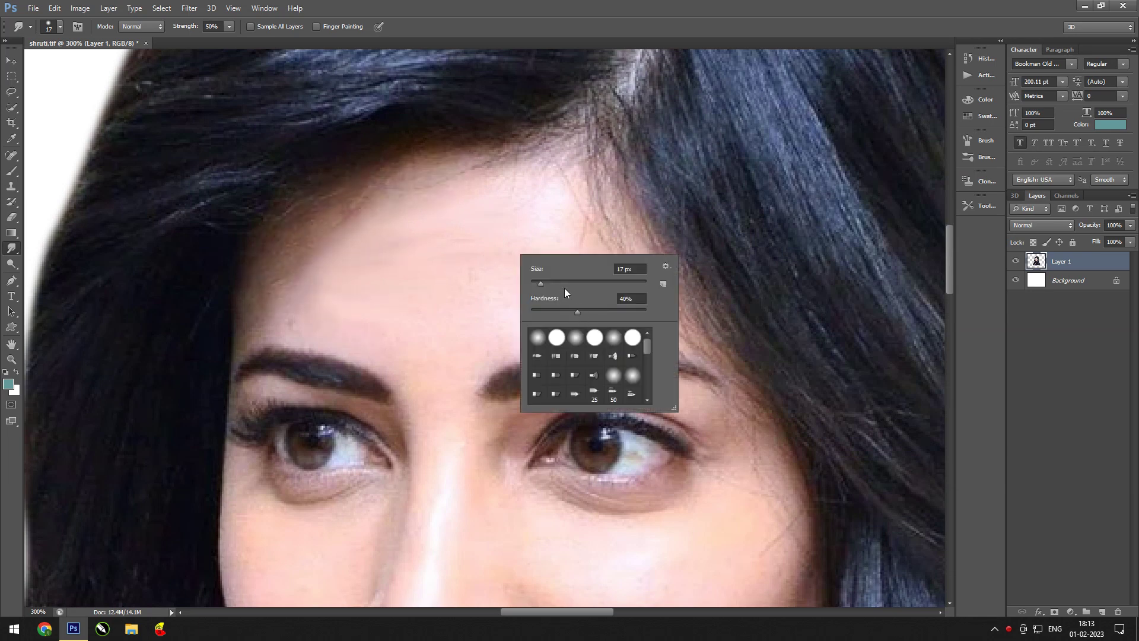
{"action": "left_click", "coordinate": [579, 310]}
{"action": "left_click_drag", "start_coordinate": [540, 284], "coordinate": [545, 283]}
{"action": "left_click", "coordinate": [229, 26]}
{"action": "left_click_drag", "start_coordinate": [229, 38], "coordinate": [214, 38]}
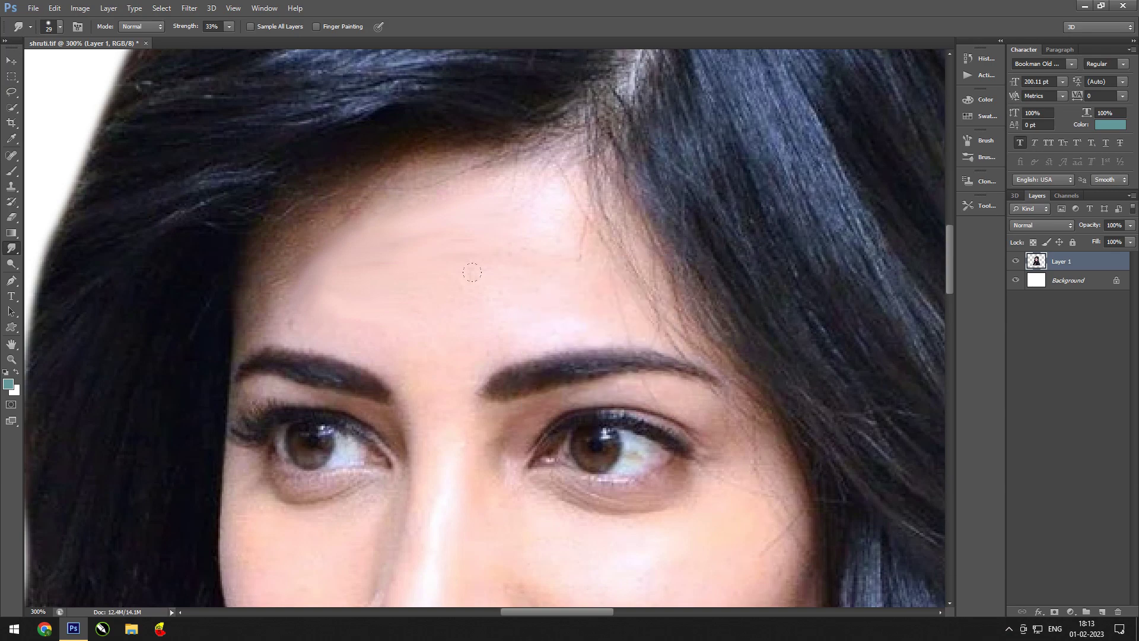
- Smooth the forehead skin and left hairline with 33%-strength smudge strokes
{"action": "left_click_drag", "start_coordinate": [469, 178], "coordinate": [356, 202]}
{"action": "left_click_drag", "start_coordinate": [321, 238], "coordinate": [275, 297]}
{"action": "mouse_move", "coordinate": [457, 154]}
{"action": "left_mouse_down"}
{"action": "mouse_move", "coordinate": [291, 243]}
{"action": "mouse_move", "coordinate": [310, 315]}
{"action": "left_mouse_up"}
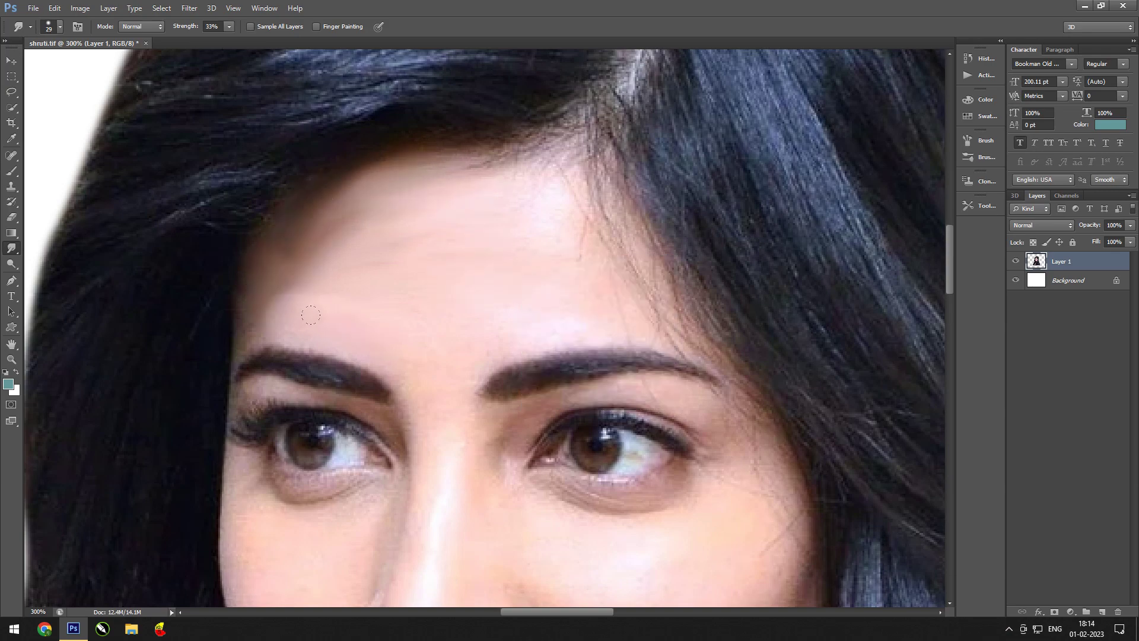
{"action": "left_click_drag", "start_coordinate": [556, 292], "coordinate": [587, 190]}
{"action": "scroll", "coordinate": [587, 158], "scroll_direction": "down", "scroll_amount": 3}
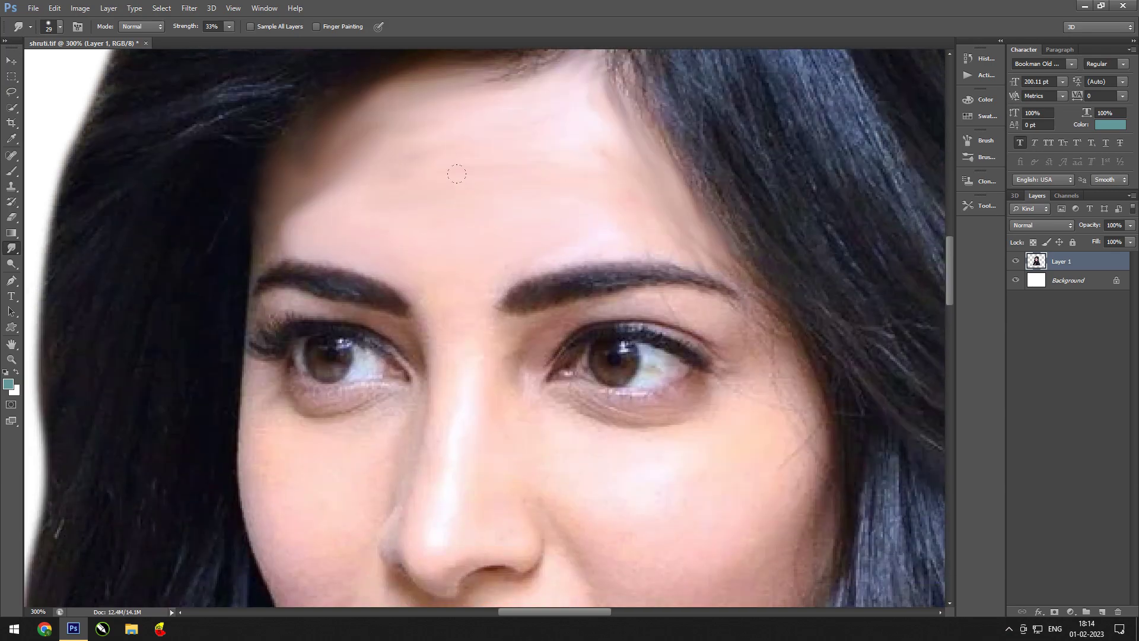
{"action": "mouse_move", "coordinate": [457, 173]}
{"action": "left_mouse_down"}
{"action": "mouse_move", "coordinate": [356, 148]}
{"action": "mouse_move", "coordinate": [309, 190]}
{"action": "left_mouse_up"}
{"action": "mouse_move", "coordinate": [356, 143]}
{"action": "left_mouse_down"}
{"action": "mouse_move", "coordinate": [261, 226]}
{"action": "mouse_move", "coordinate": [371, 142]}
{"action": "left_mouse_up"}
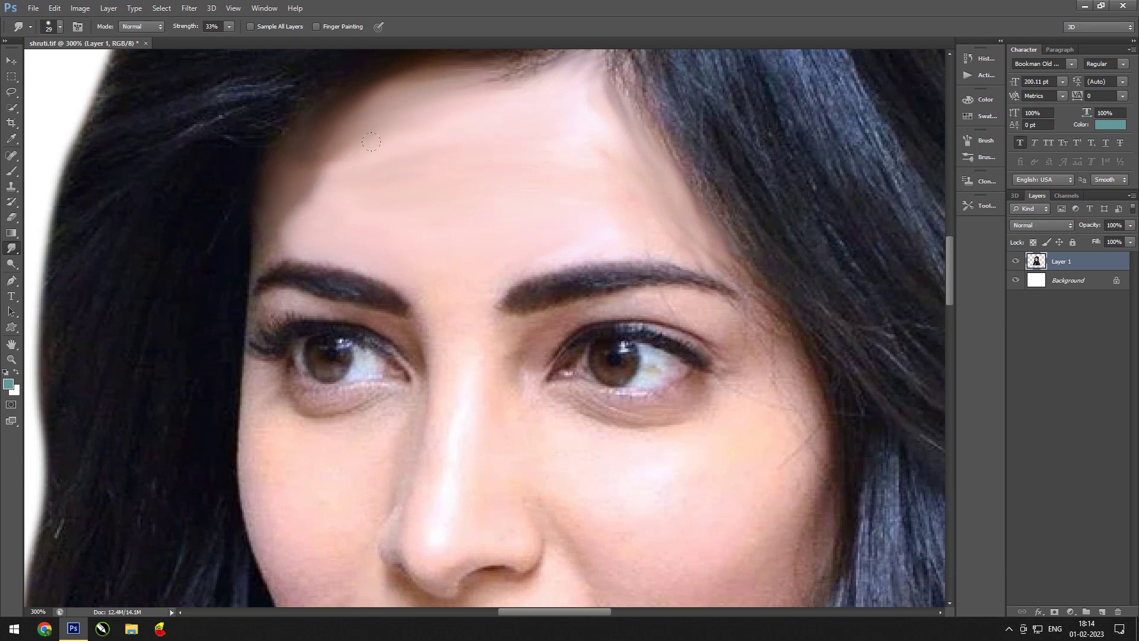
{"action": "scroll", "coordinate": [371, 142], "scroll_direction": "down", "scroll_amount": 6}
- Shrink the smudge brush to size 16, then to size 9
{"action": "right_click", "coordinate": [546, 148]}
{"action": "type", "text": "16"}
{"action": "key", "text": "Return"}
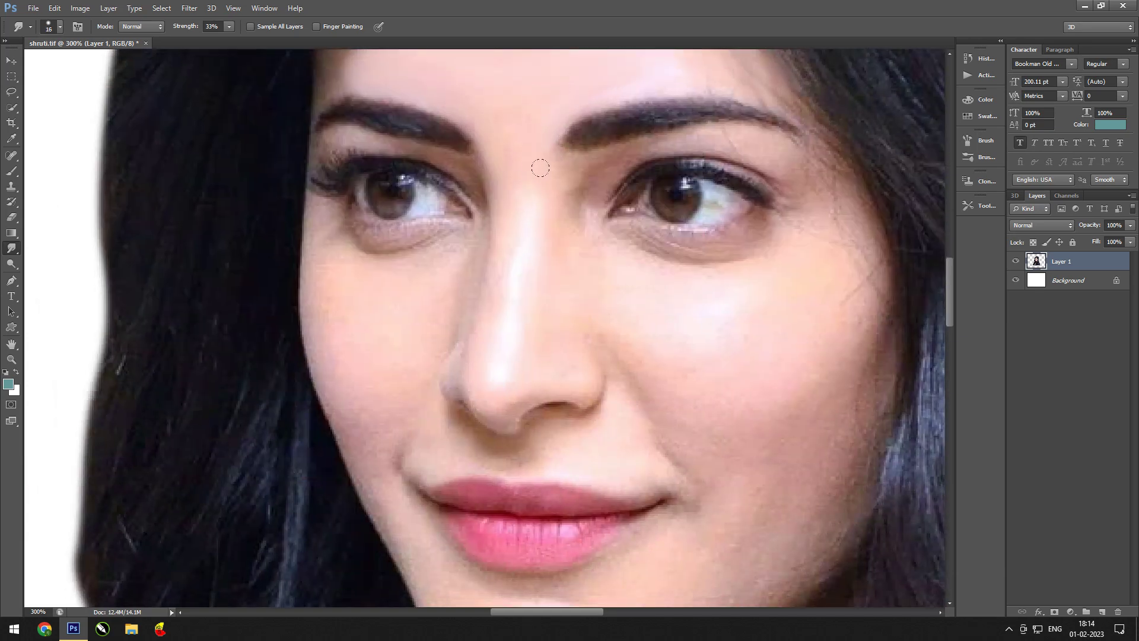
{"action": "scroll", "coordinate": [473, 348], "scroll_direction": "right", "scroll_amount": 3}
{"action": "right_click", "coordinate": [650, 297]}
{"action": "type", "text": "9"}
{"action": "key", "text": "Return"}
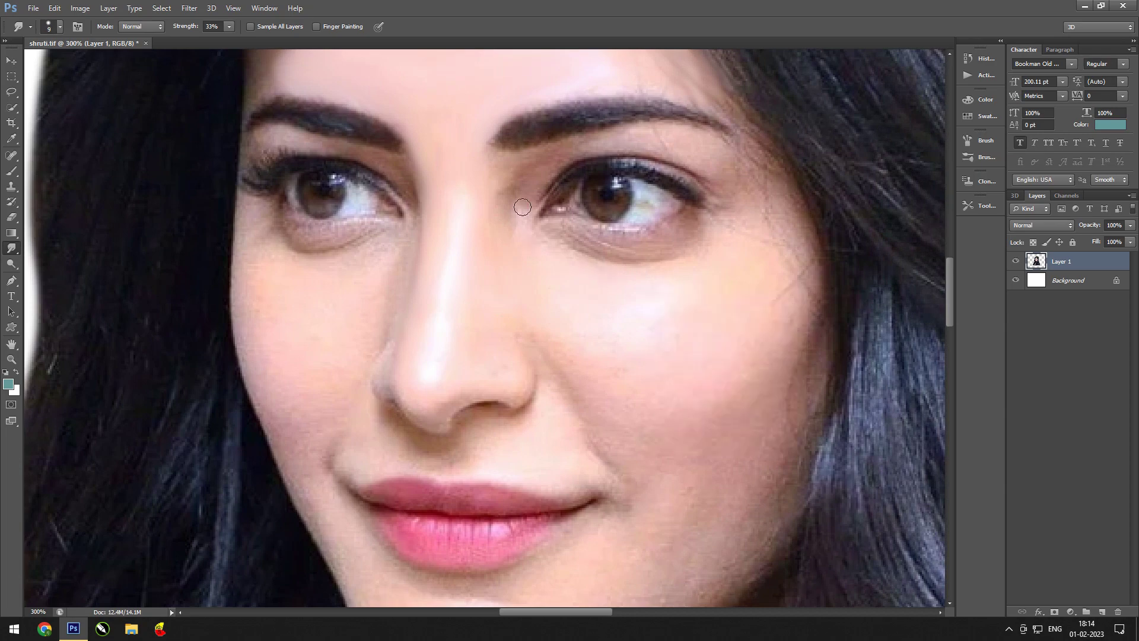
{"action": "left_click", "coordinate": [979, 141]}
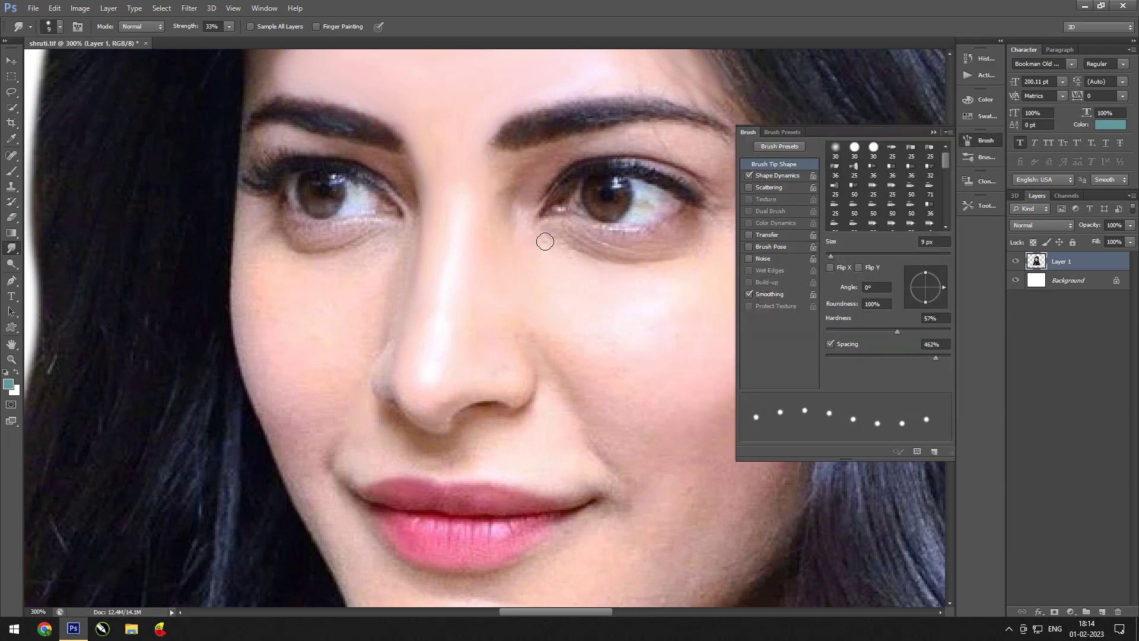
- Bring the face into view and keep the smudge brush at size 9
{"action": "left_click", "coordinate": [933, 132]}
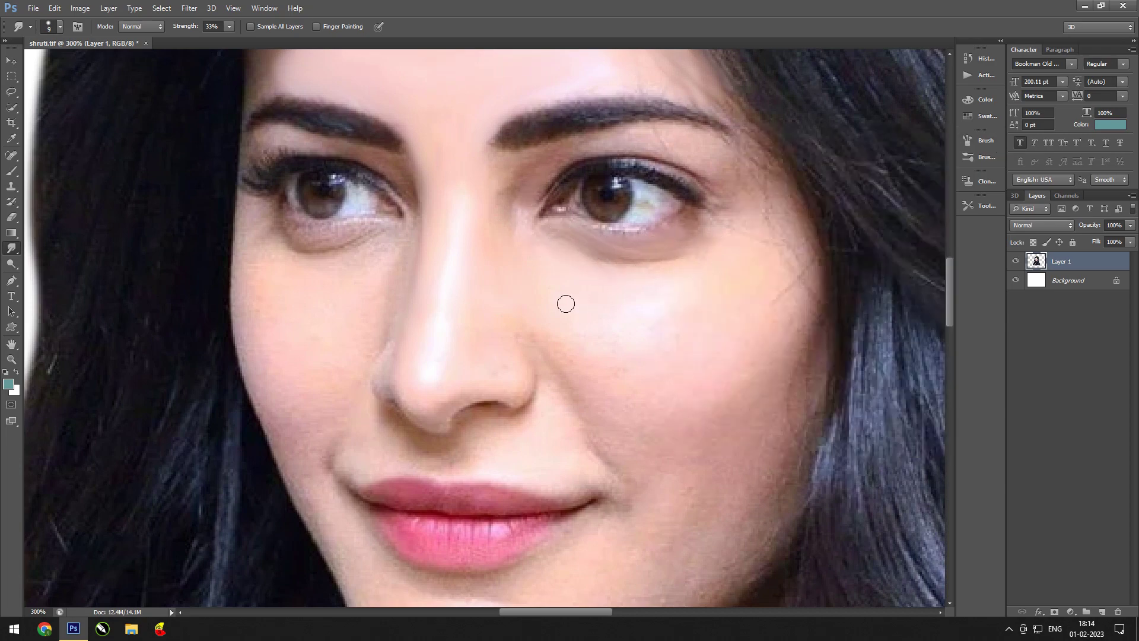
{"action": "scroll", "coordinate": [534, 252], "scroll_direction": "up", "scroll_amount": 3}
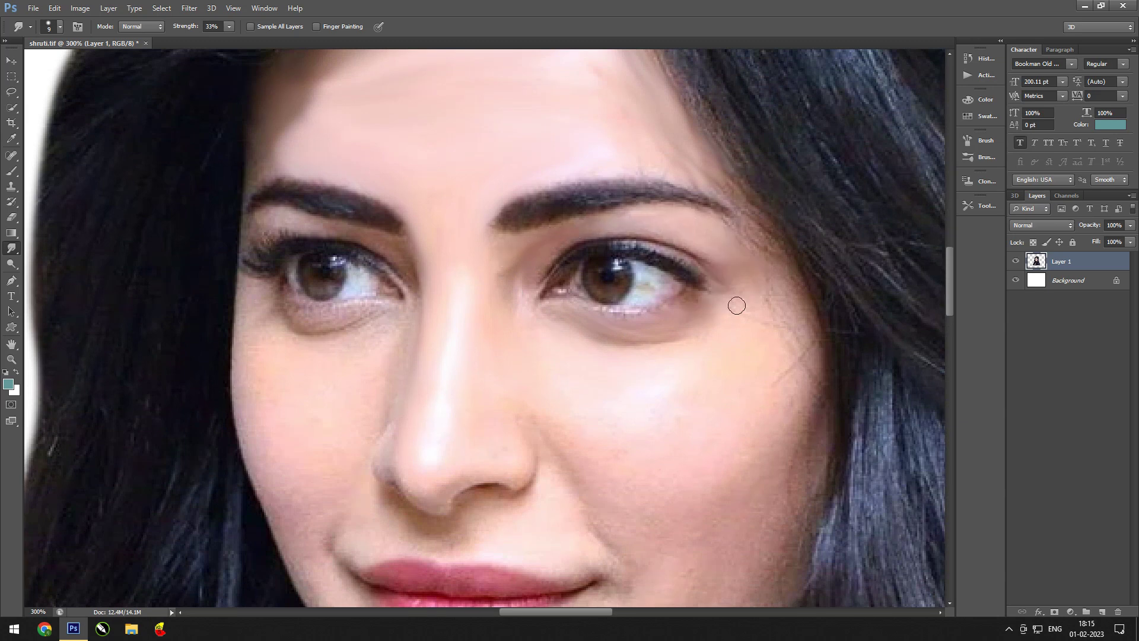
{"action": "scroll", "coordinate": [541, 359], "scroll_direction": "down", "scroll_amount": 2}
{"action": "scroll", "coordinate": [541, 359], "scroll_direction": "right", "scroll_amount": 4}
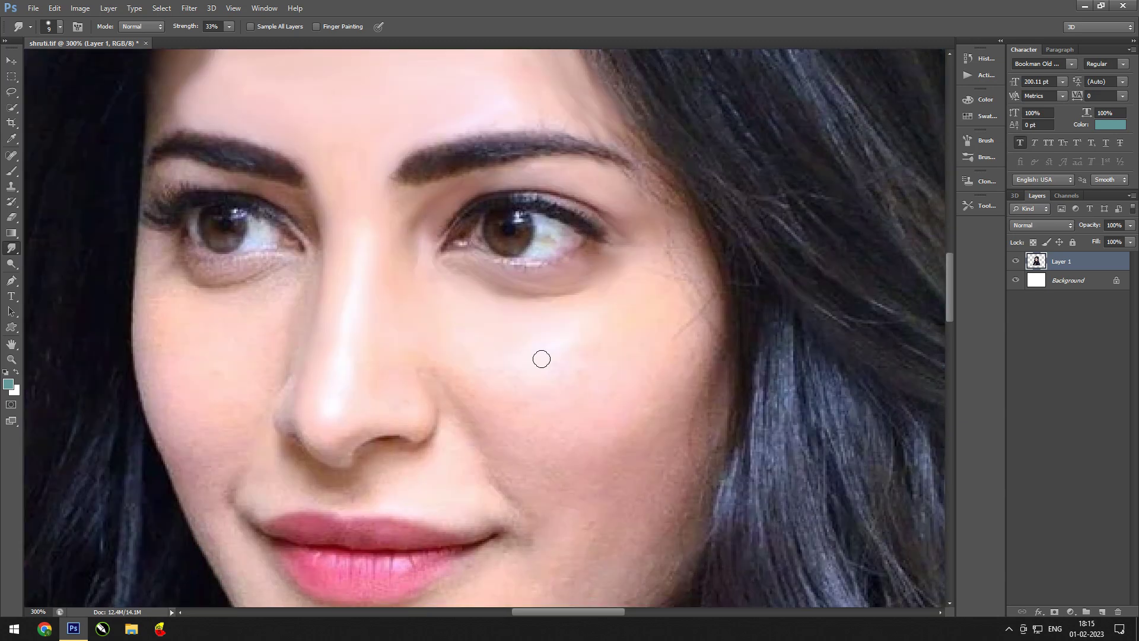
{"action": "left_click_drag", "start_coordinate": [563, 298], "coordinate": [531, 155]}
{"action": "key", "text": "bracketright"}
{"action": "key", "text": "bracketright"}
{"action": "key", "text": "bracketright"}
{"action": "right_click", "coordinate": [563, 296]}
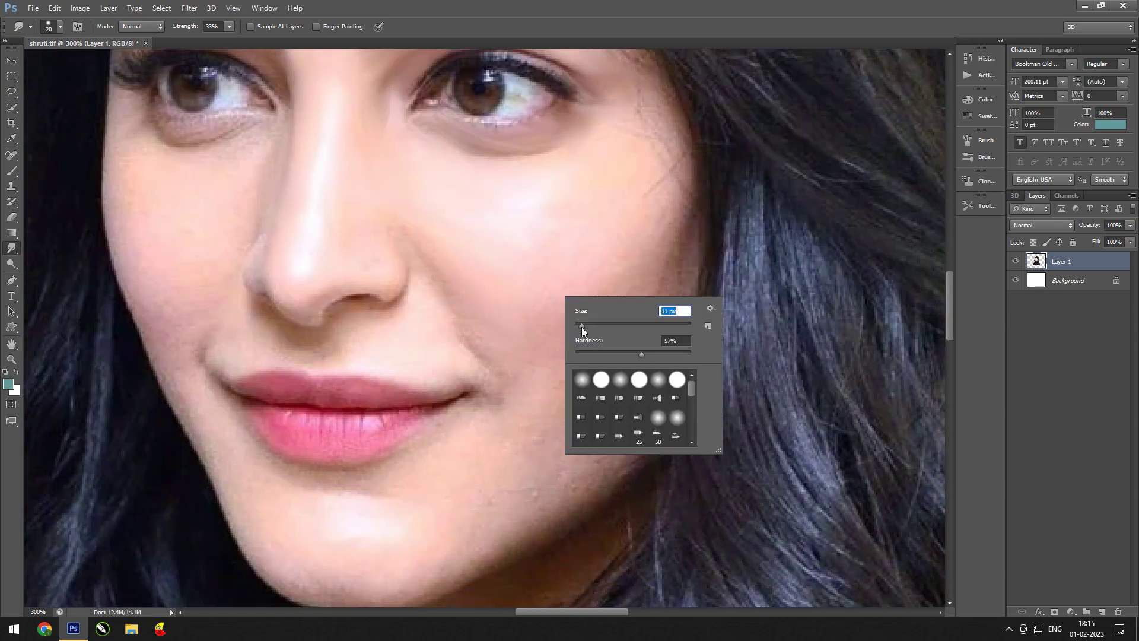
{"action": "key", "text": "Return"}
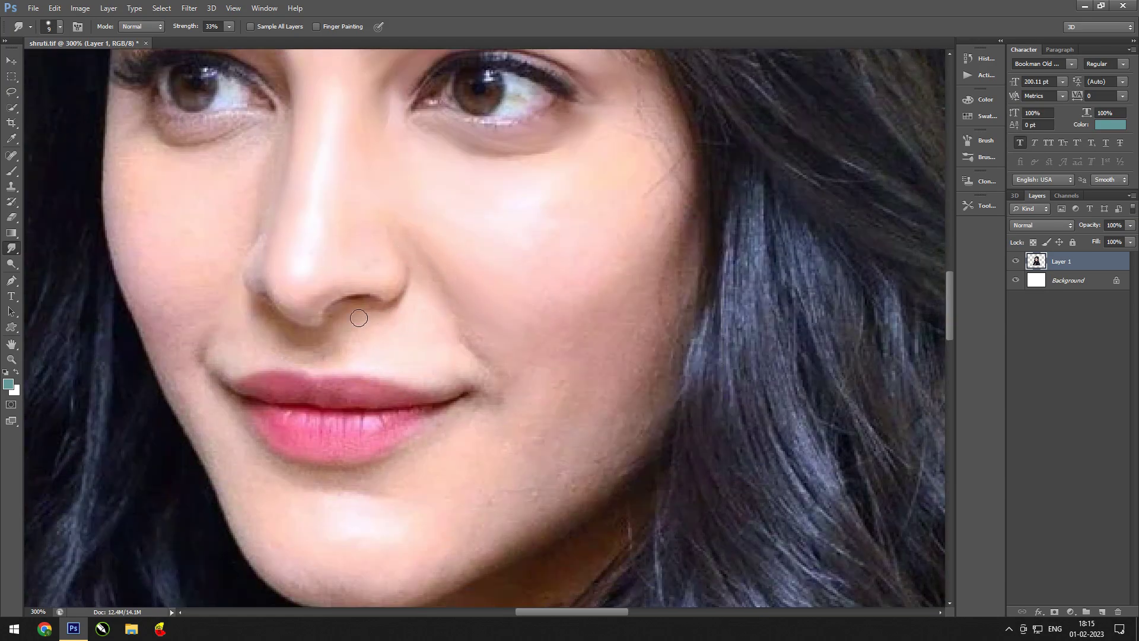
- Smudge the cheeks and nose sides, then set the brush size to 13
{"action": "left_click_drag", "start_coordinate": [470, 295], "coordinate": [568, 322]}
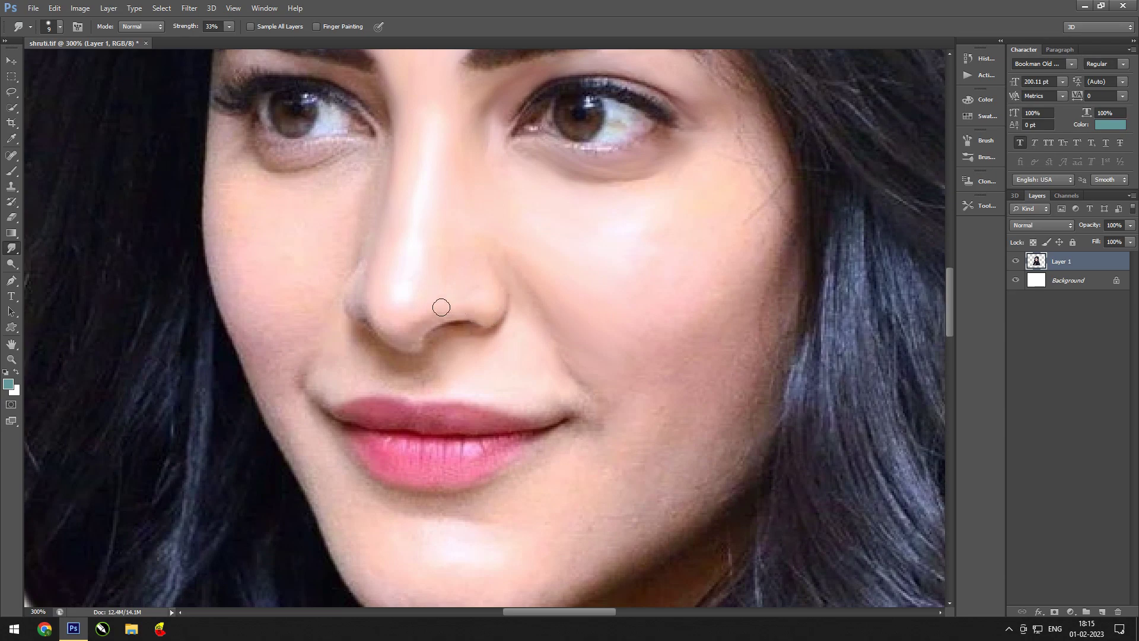
{"action": "left_click_drag", "start_coordinate": [390, 334], "coordinate": [404, 251]}
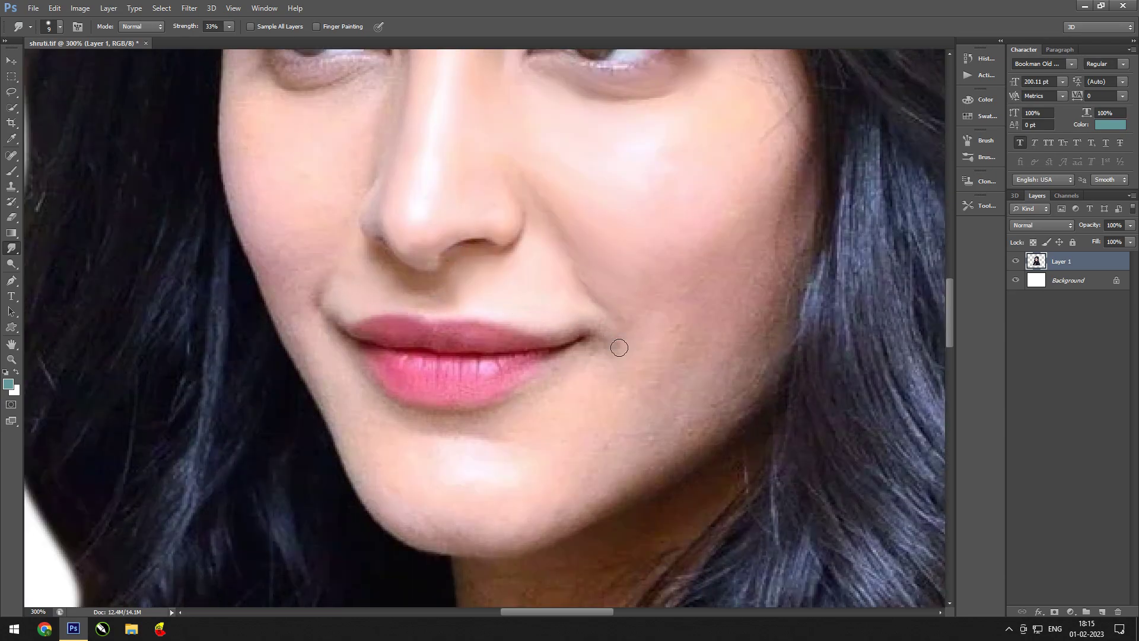
{"action": "left_click_drag", "start_coordinate": [525, 407], "coordinate": [657, 388]}
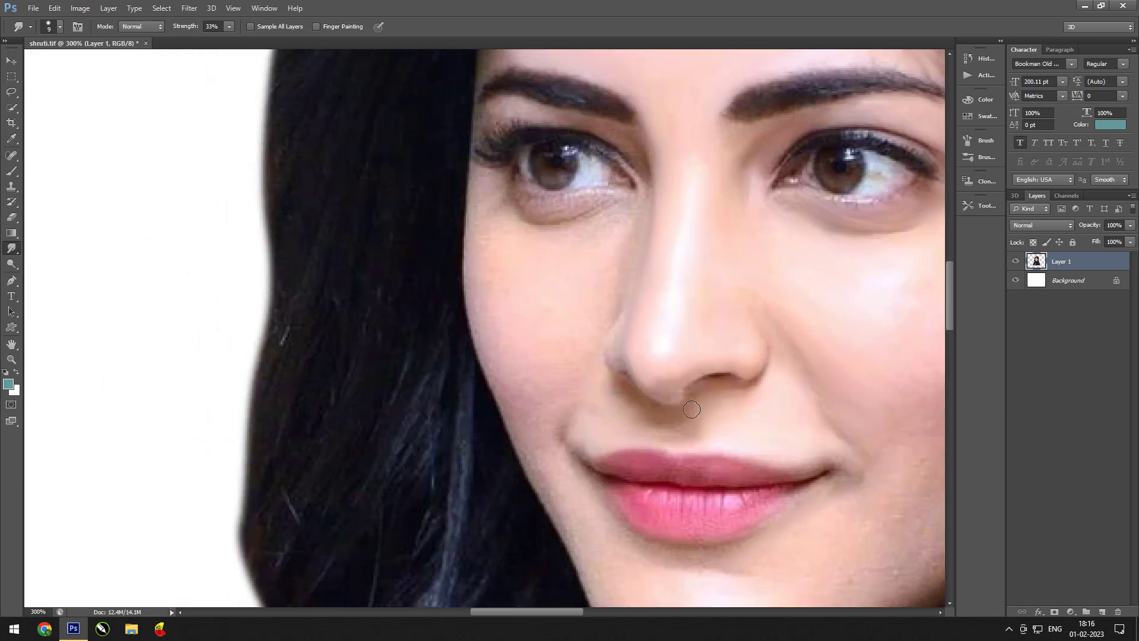
{"action": "right_click", "coordinate": [618, 219]}
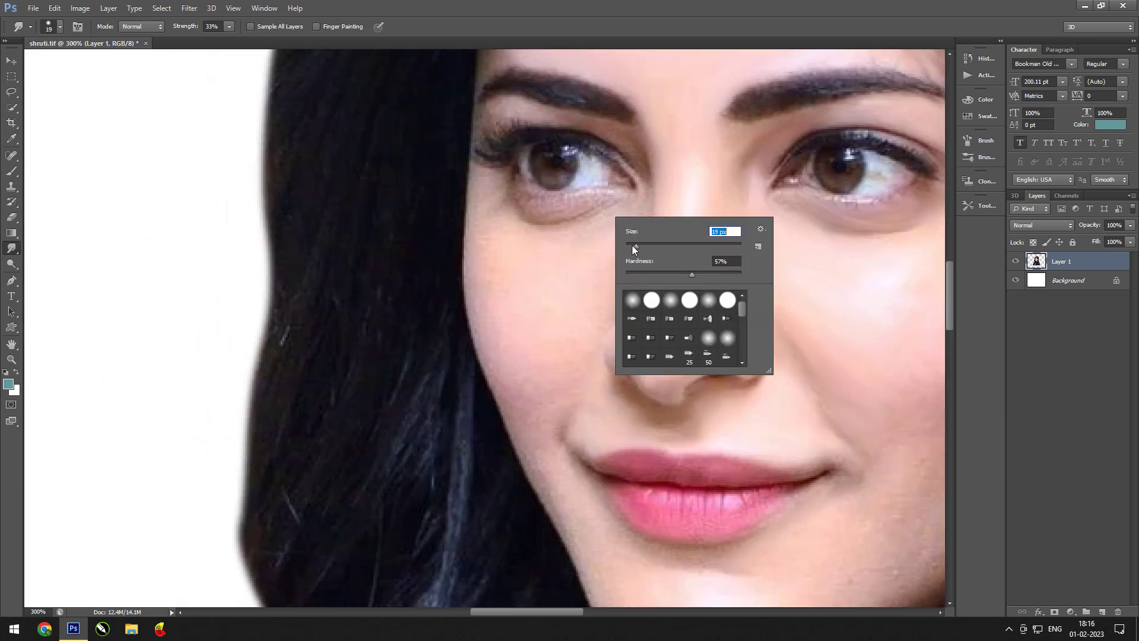
{"action": "scroll", "coordinate": [513, 384], "scroll_direction": "down", "scroll_amount": 1}
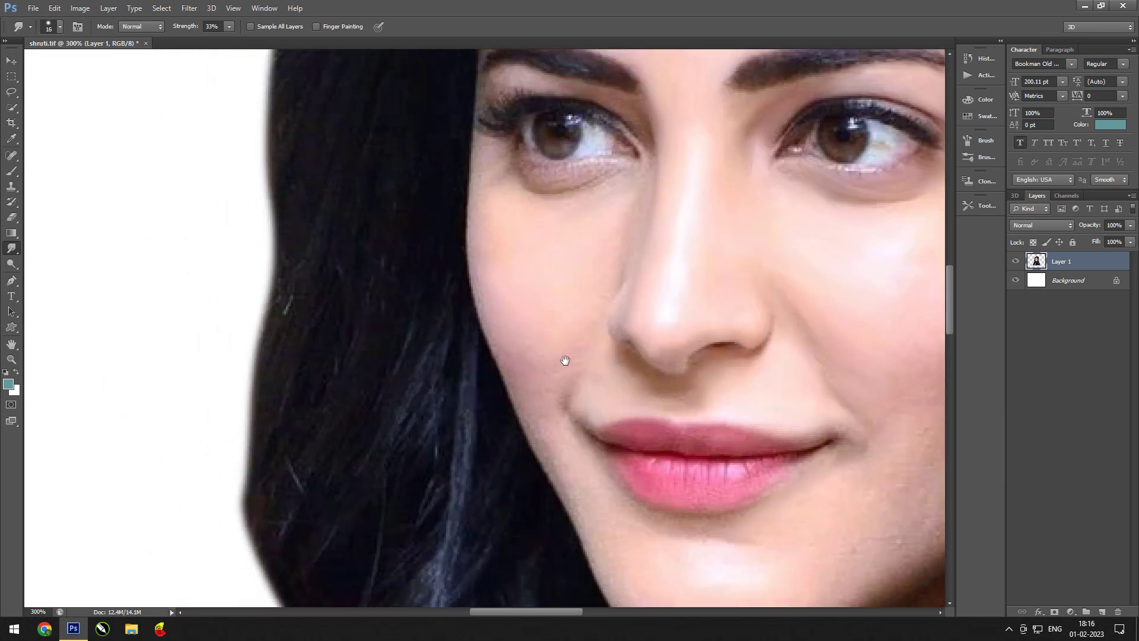
{"action": "right_click", "coordinate": [565, 359]}
{"action": "right_click", "coordinate": [600, 365]}
{"action": "scroll", "coordinate": [583, 467], "scroll_direction": "down", "scroll_amount": 1}
- Smooth the upper cheeks, nose and chin with the 13 px smudge brush
{"action": "left_click_drag", "start_coordinate": [567, 475], "coordinate": [608, 572]}
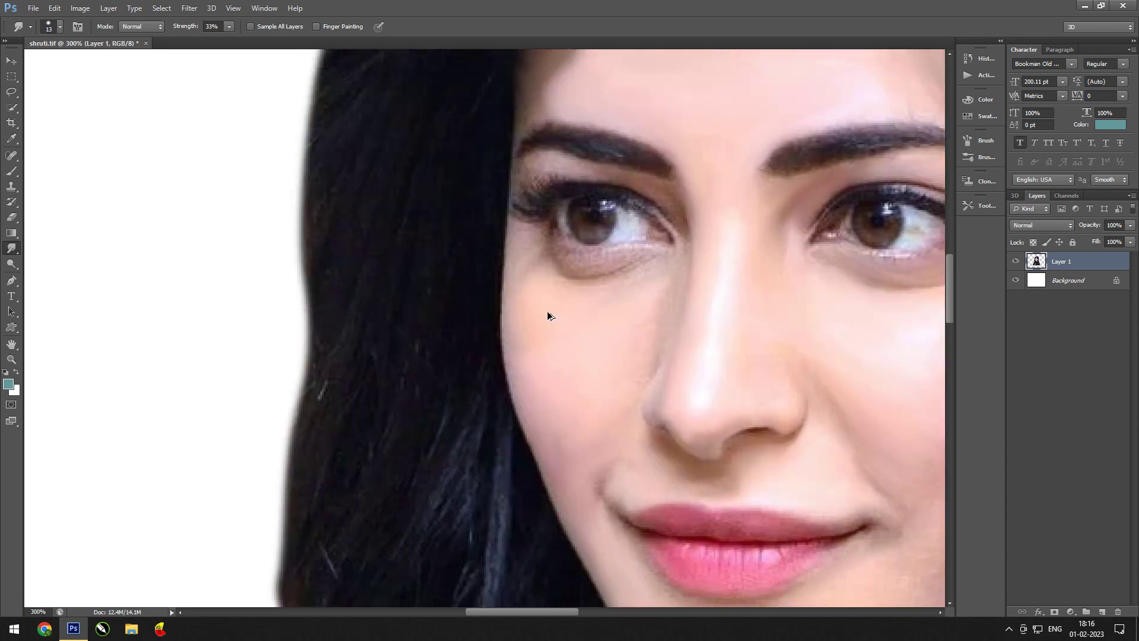
{"action": "left_click_drag", "start_coordinate": [530, 420], "coordinate": [490, 283]}
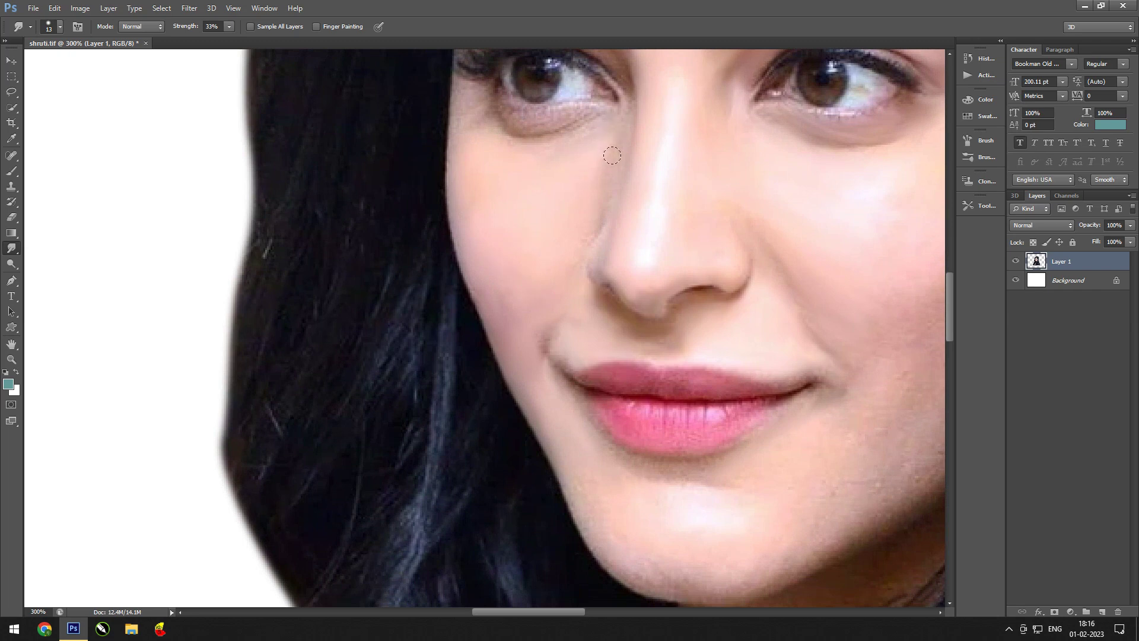
{"action": "left_click_drag", "start_coordinate": [597, 304], "coordinate": [534, 124]}
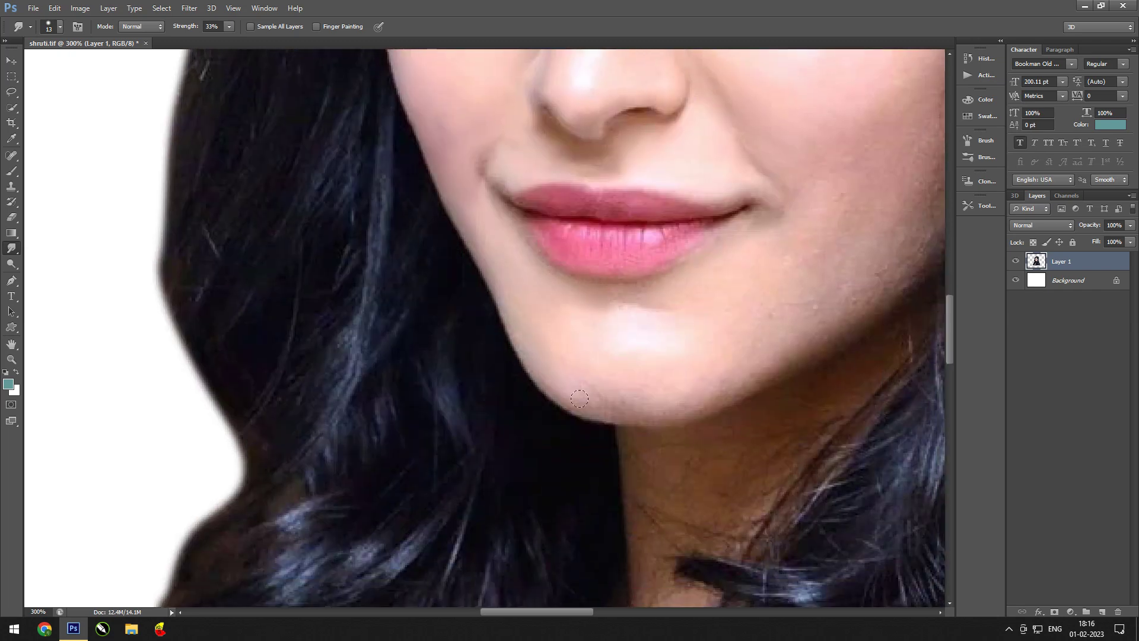
{"action": "left_click_drag", "start_coordinate": [658, 292], "coordinate": [584, 315]}
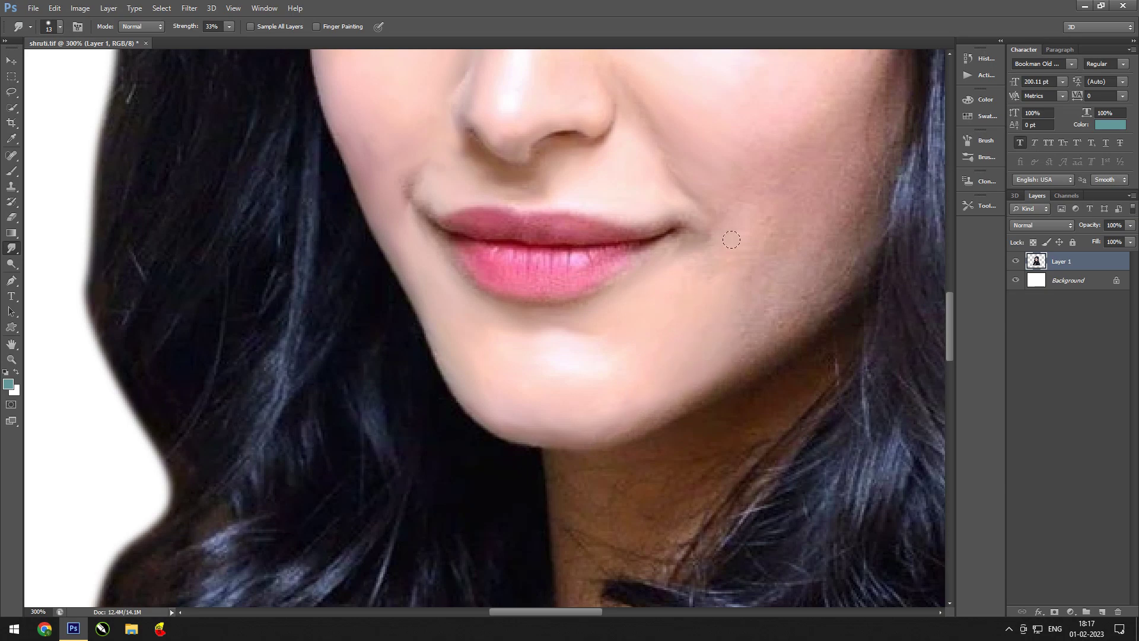
{"action": "left_click_drag", "start_coordinate": [732, 240], "coordinate": [669, 422]}
{"action": "left_click_drag", "start_coordinate": [580, 364], "coordinate": [526, 424]}
{"action": "right_click", "coordinate": [654, 365]}
- Set the brush to 21 and smudge stray hair strands off the right cheek
{"action": "right_click", "coordinate": [734, 325]}
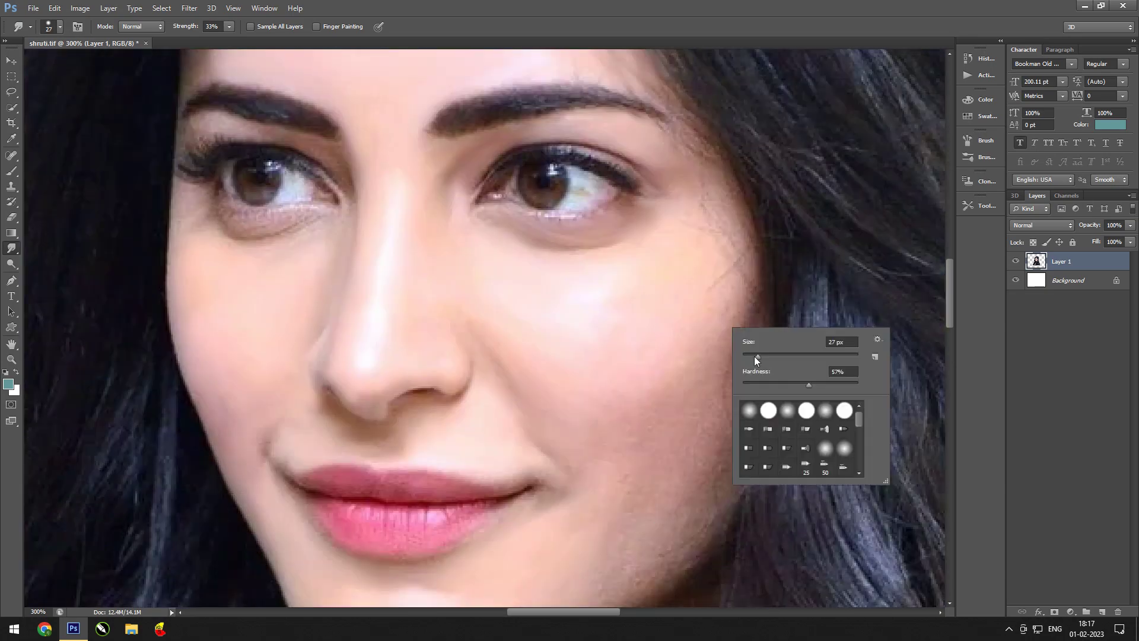
{"action": "key", "text": "Return"}
{"action": "left_click_drag", "start_coordinate": [709, 235], "coordinate": [596, 257]}
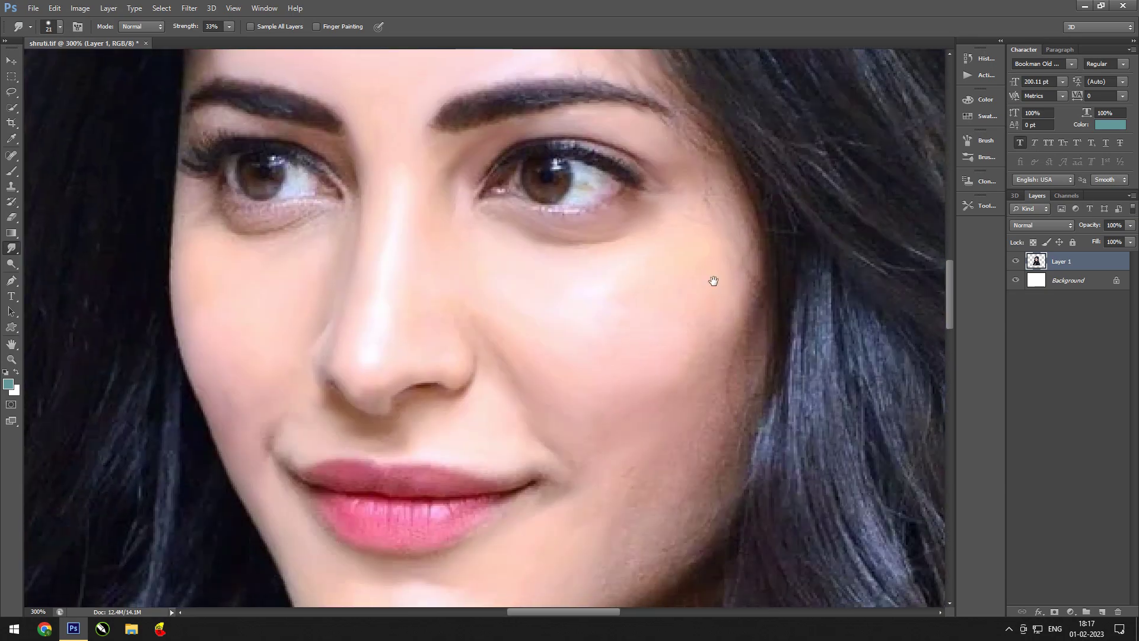
{"action": "left_click_drag", "start_coordinate": [713, 281], "coordinate": [694, 172]}
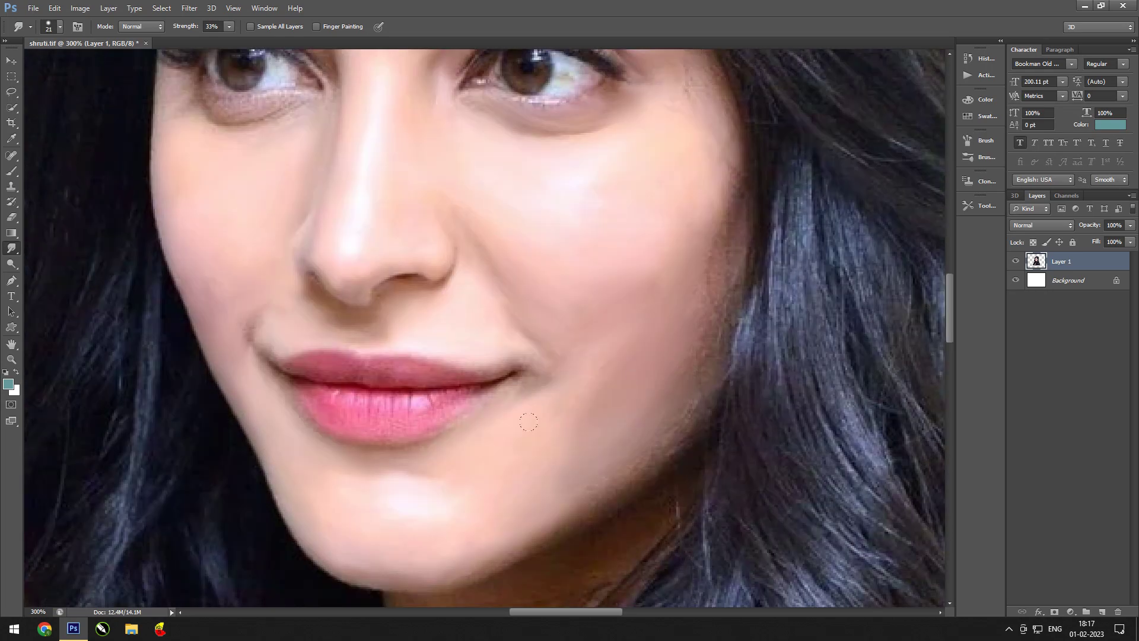
{"action": "left_click_drag", "start_coordinate": [611, 409], "coordinate": [547, 471]}
{"action": "left_click_drag", "start_coordinate": [658, 386], "coordinate": [648, 320]}
{"action": "left_click_drag", "start_coordinate": [592, 436], "coordinate": [628, 371]}
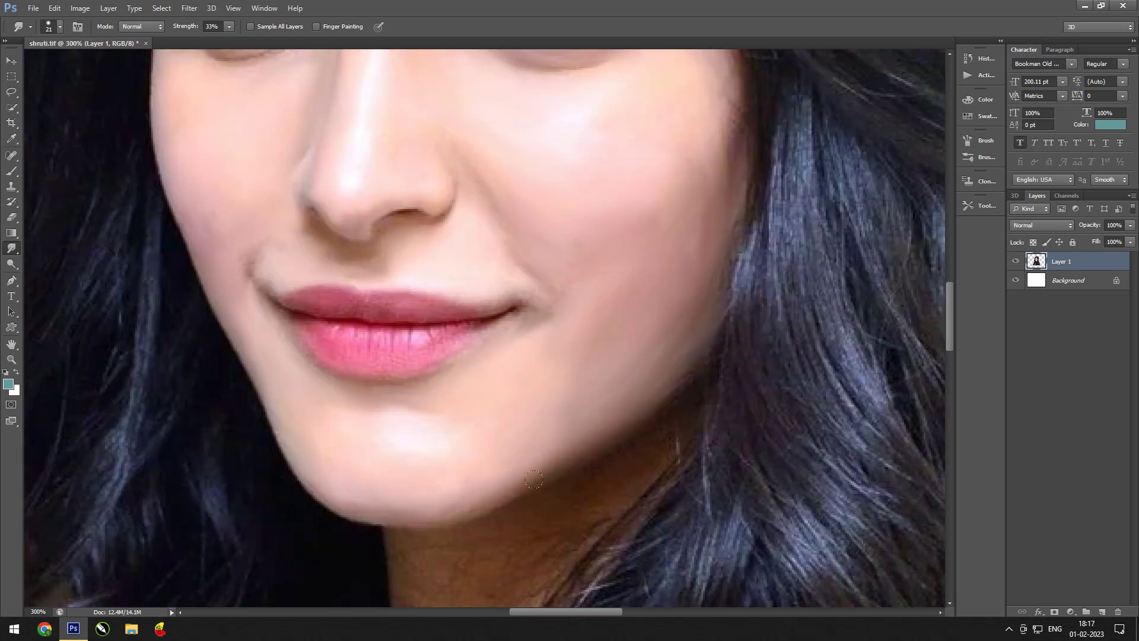
{"action": "left_click_drag", "start_coordinate": [652, 177], "coordinate": [589, 380]}
{"action": "mouse_move", "coordinate": [570, 137]}
{"action": "left_mouse_down"}
{"action": "mouse_move", "coordinate": [608, 265]}
{"action": "mouse_move", "coordinate": [633, 279]}
{"action": "left_mouse_up"}
- Shrink the brush to 10 and smear the lashes at the left eye's corner
{"action": "key", "text": "bracketleft"}
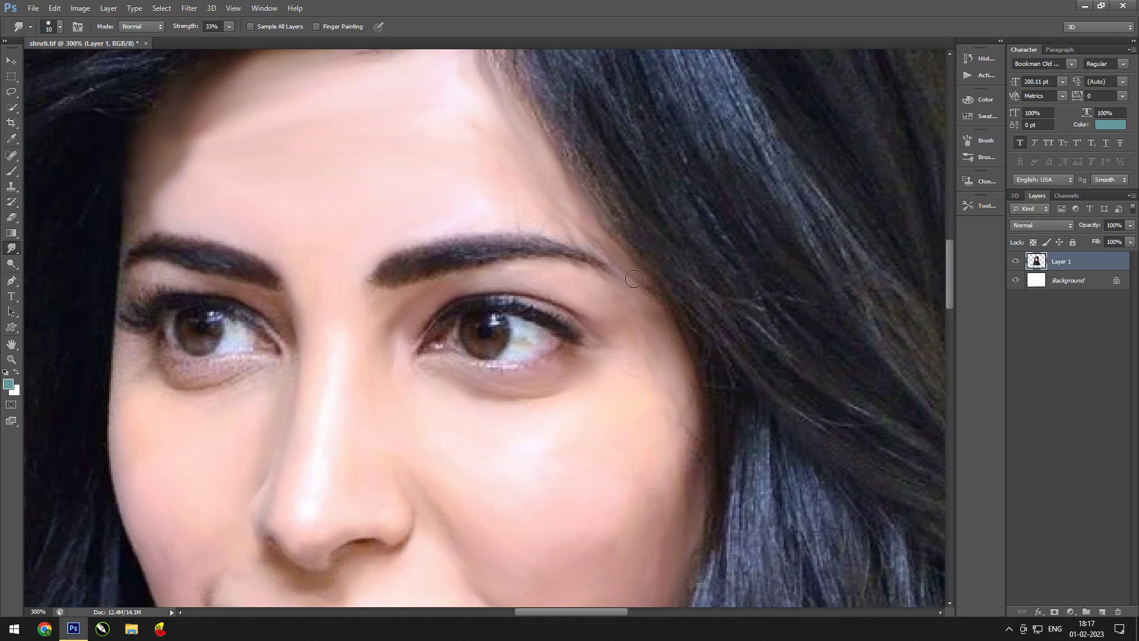
{"action": "left_click_drag", "start_coordinate": [557, 232], "coordinate": [723, 282]}
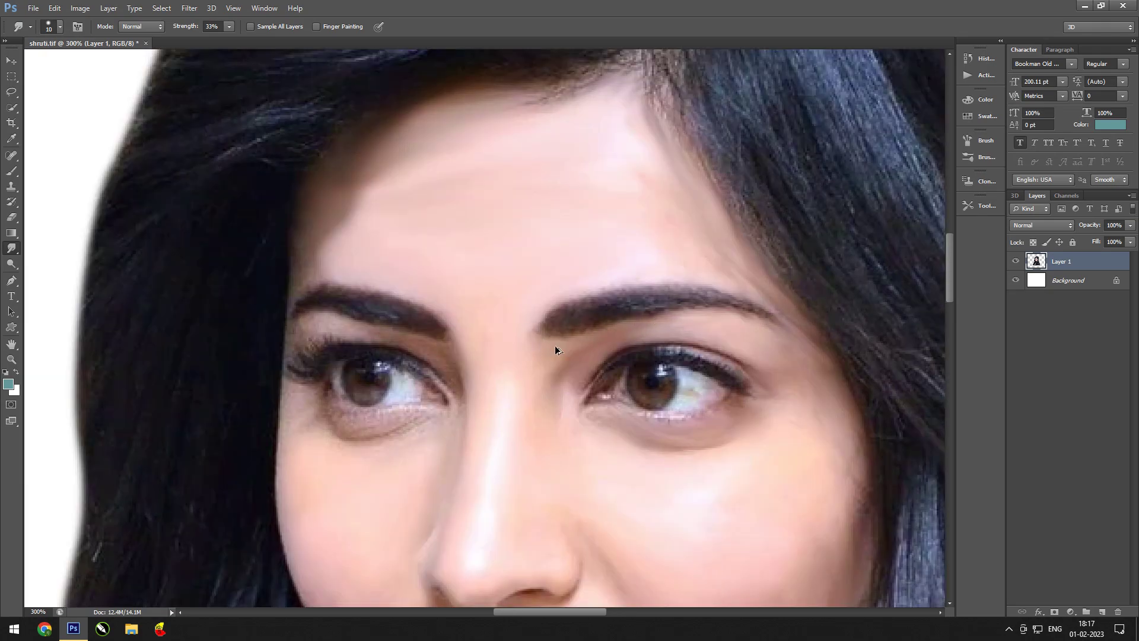
{"action": "left_click_drag", "start_coordinate": [388, 290], "coordinate": [666, 320]}
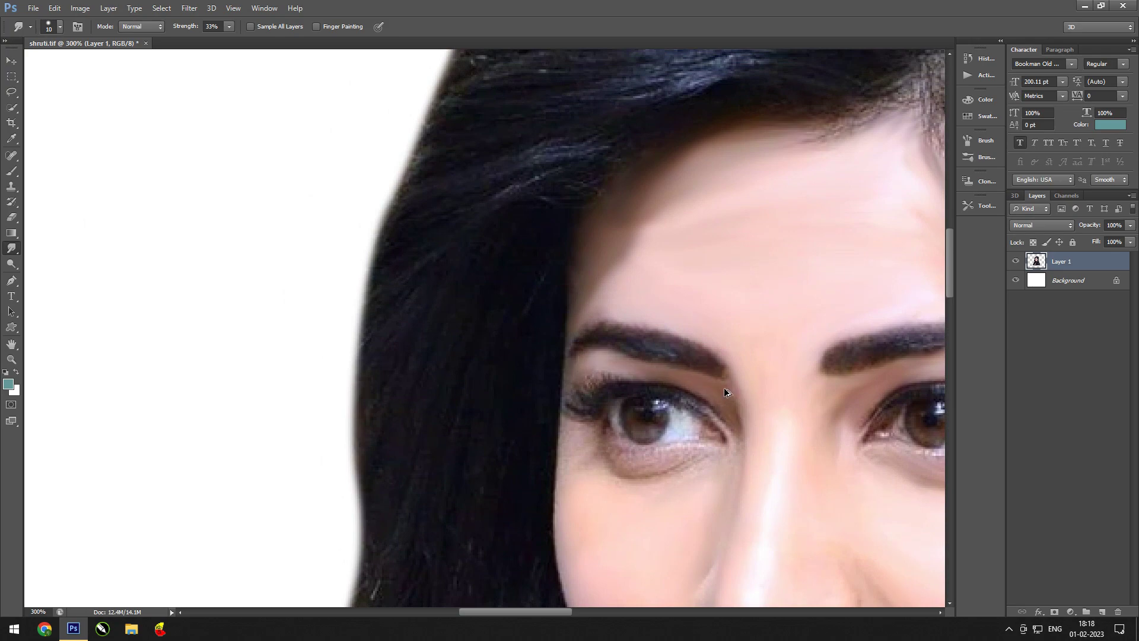
{"action": "left_click_drag", "start_coordinate": [718, 397], "coordinate": [733, 354]}
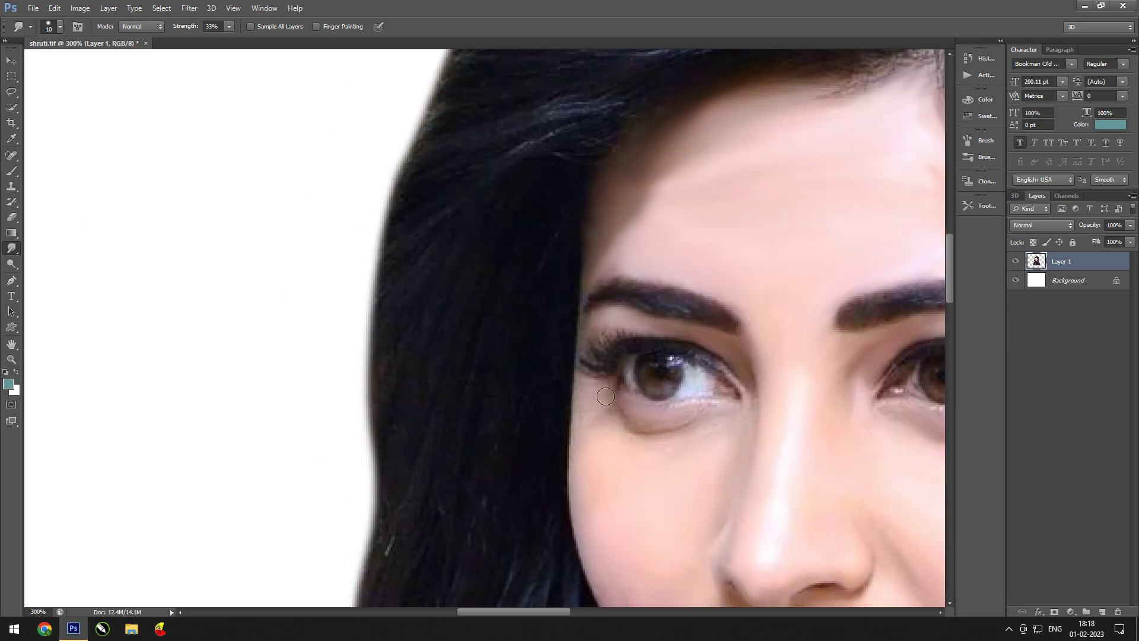
{"action": "left_click_drag", "start_coordinate": [582, 453], "coordinate": [509, 400]}
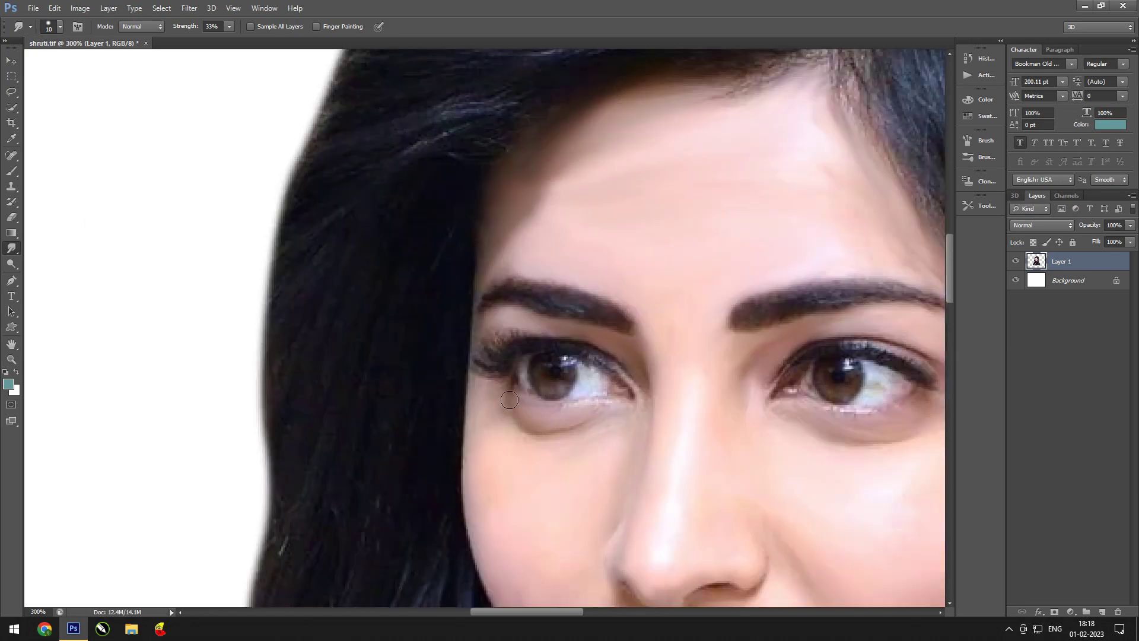
{"action": "left_click_drag", "start_coordinate": [500, 333], "coordinate": [471, 358]}
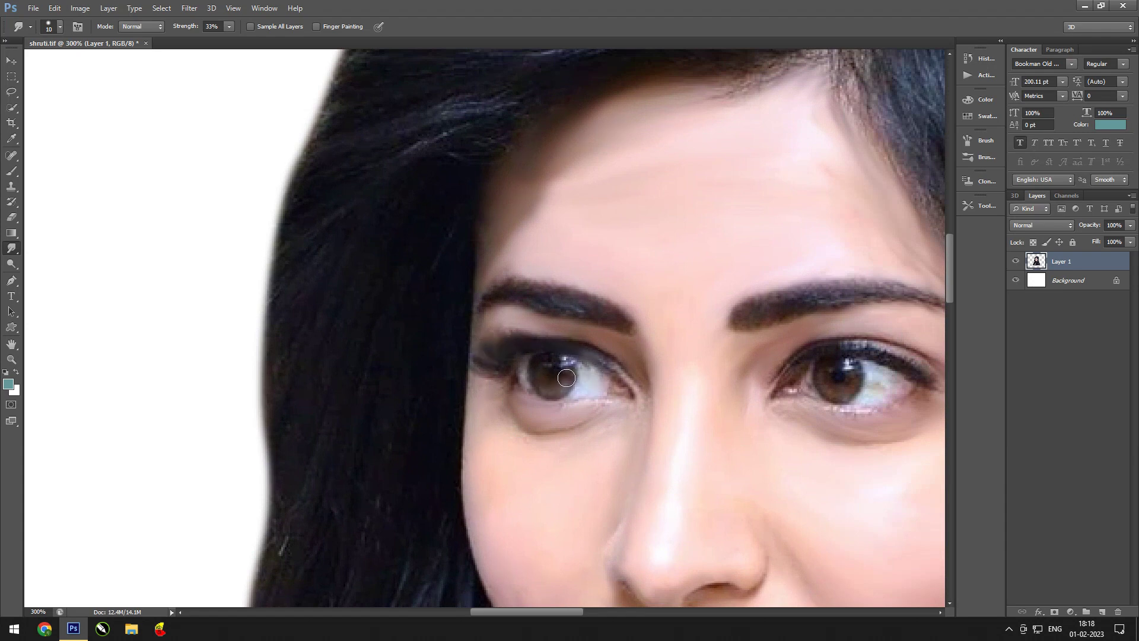
{"action": "left_click_drag", "start_coordinate": [605, 411], "coordinate": [598, 390]}
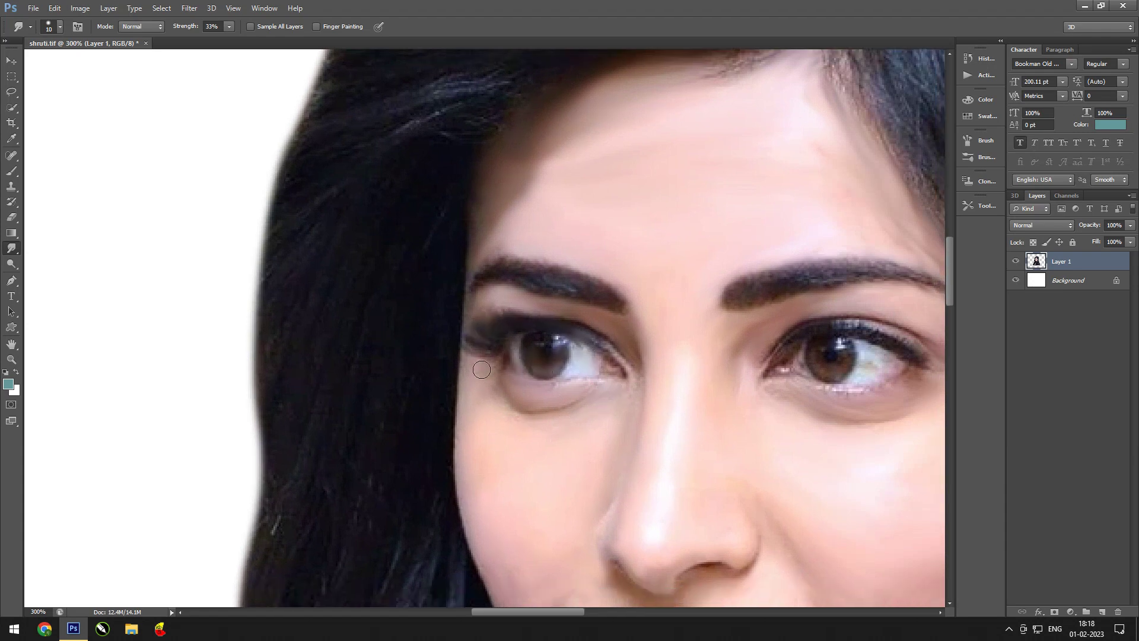
{"action": "scroll", "coordinate": [590, 339], "scroll_direction": "right", "scroll_amount": 5}
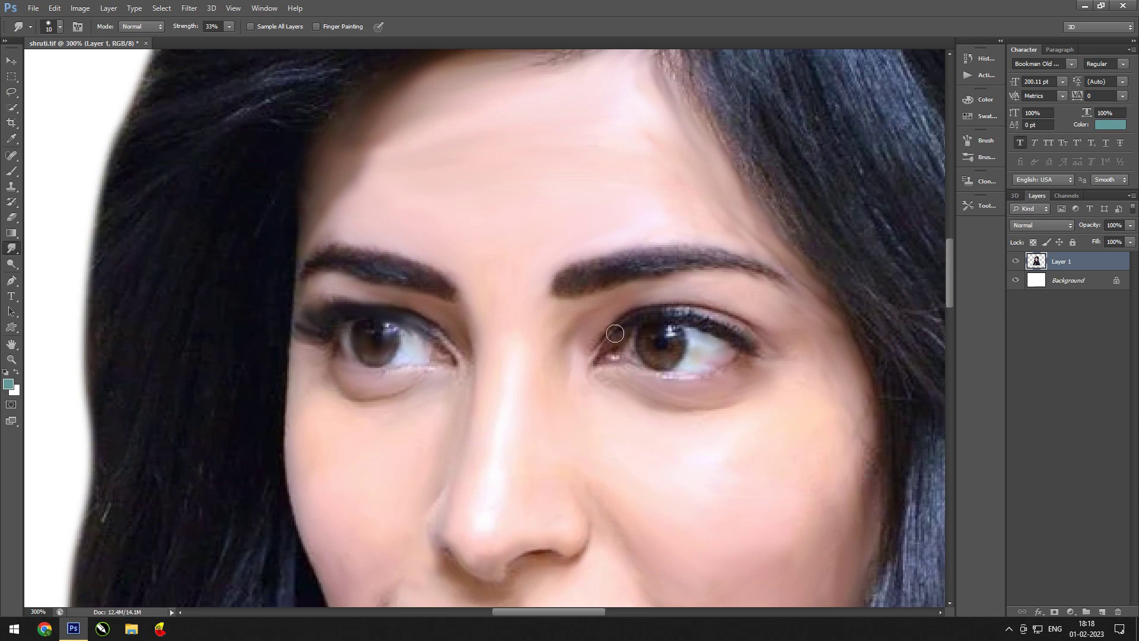
{"action": "key", "text": "ctrl+minus"}
{"action": "scroll", "coordinate": [522, 327], "scroll_direction": "up", "scroll_amount": 3}
{"action": "right_click", "coordinate": [583, 310]}
- Enlarge the brush slightly and lower Smudge strength to 12%
{"action": "key", "text": "bracketright"}
{"action": "key", "text": "bracketright"}
{"action": "key", "text": "Return"}
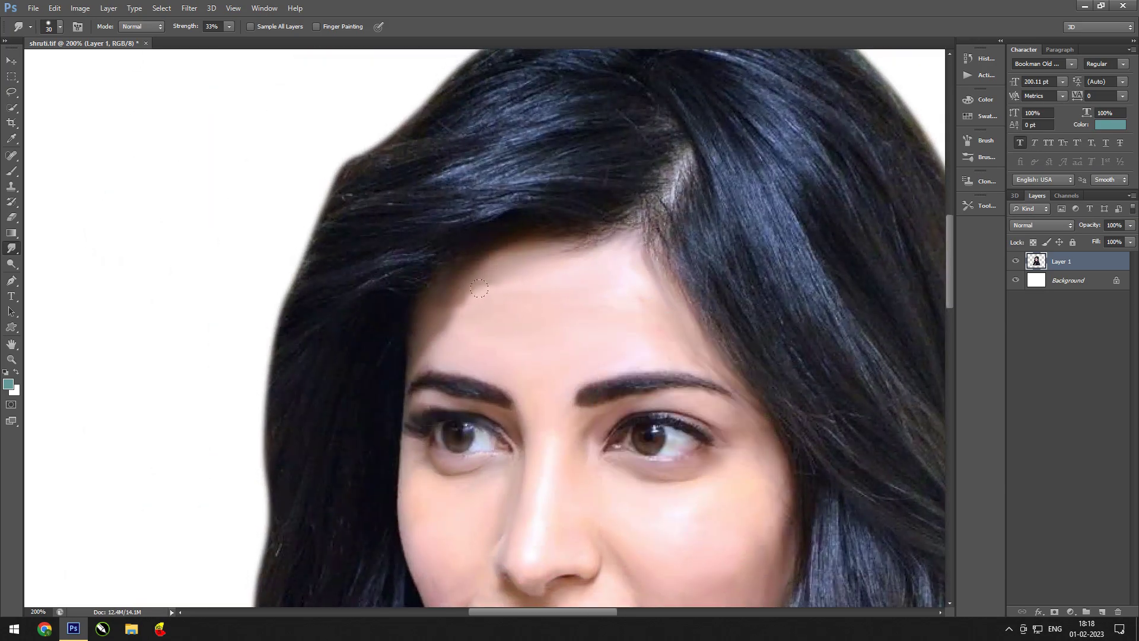
{"action": "left_click", "coordinate": [212, 26]}
{"action": "type", "text": "12"}
{"action": "key", "text": "Return"}
- Zoom in on the lips with Smudge strength 36% and brush size 7
{"action": "scroll", "coordinate": [622, 386], "scroll_direction": "down", "scroll_amount": 3}
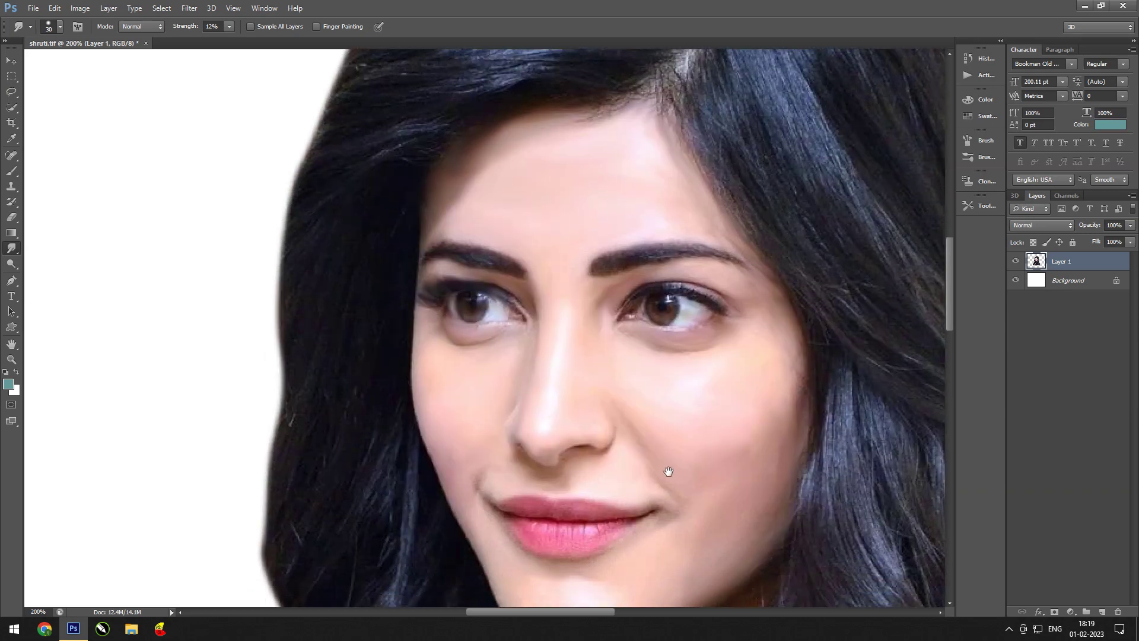
{"action": "scroll", "coordinate": [712, 439], "scroll_direction": "down", "scroll_amount": 2}
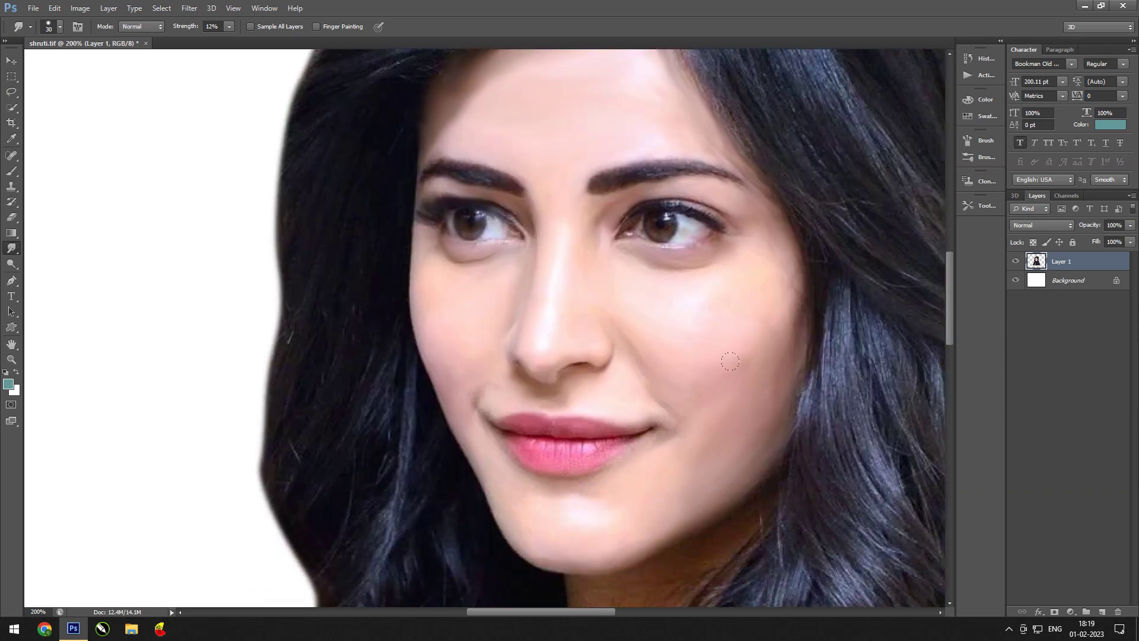
{"action": "scroll", "coordinate": [730, 361], "scroll_direction": "down", "scroll_amount": 1}
{"action": "right_click", "coordinate": [735, 396]}
{"action": "left_click_drag", "start_coordinate": [789, 416], "coordinate": [765, 415]}
{"action": "key", "text": "Return"}
{"action": "key", "text": "ctrl+plus"}
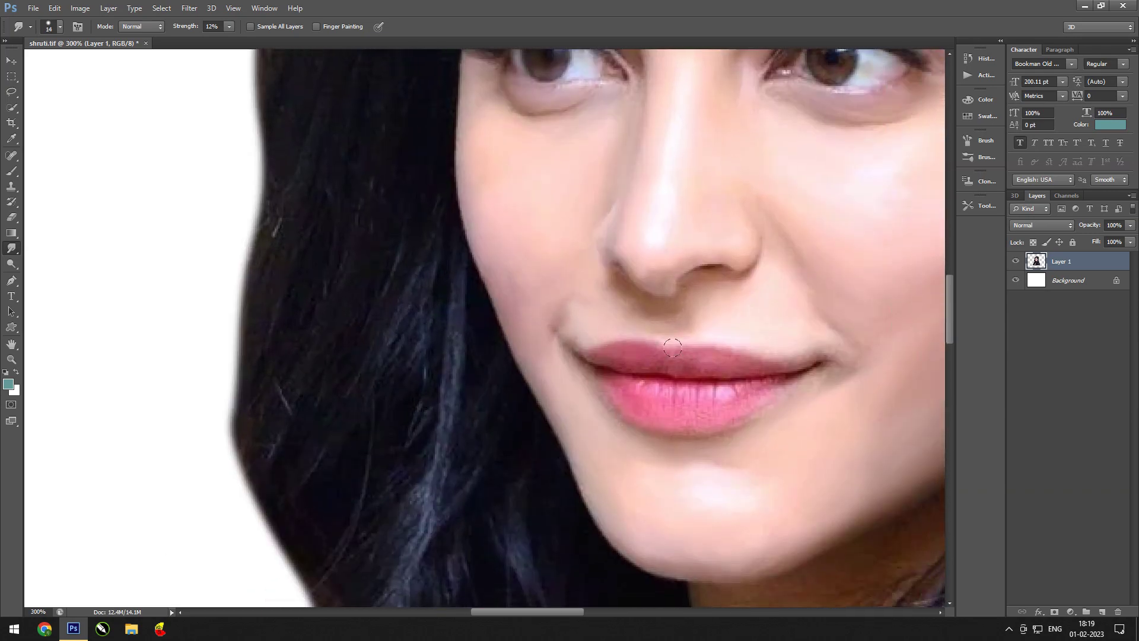
{"action": "left_click_drag", "start_coordinate": [229, 27], "coordinate": [244, 44]}
{"action": "right_click", "coordinate": [666, 368]}
{"action": "left_click_drag", "start_coordinate": [682, 386], "coordinate": [678, 386]}
{"action": "key", "text": "Return"}
{"action": "key", "text": "ctrl+plus"}
- Soften the nostril edge and smooth the lower lip's texture, lines and corner
{"action": "left_click_drag", "start_coordinate": [635, 203], "coordinate": [650, 220]}
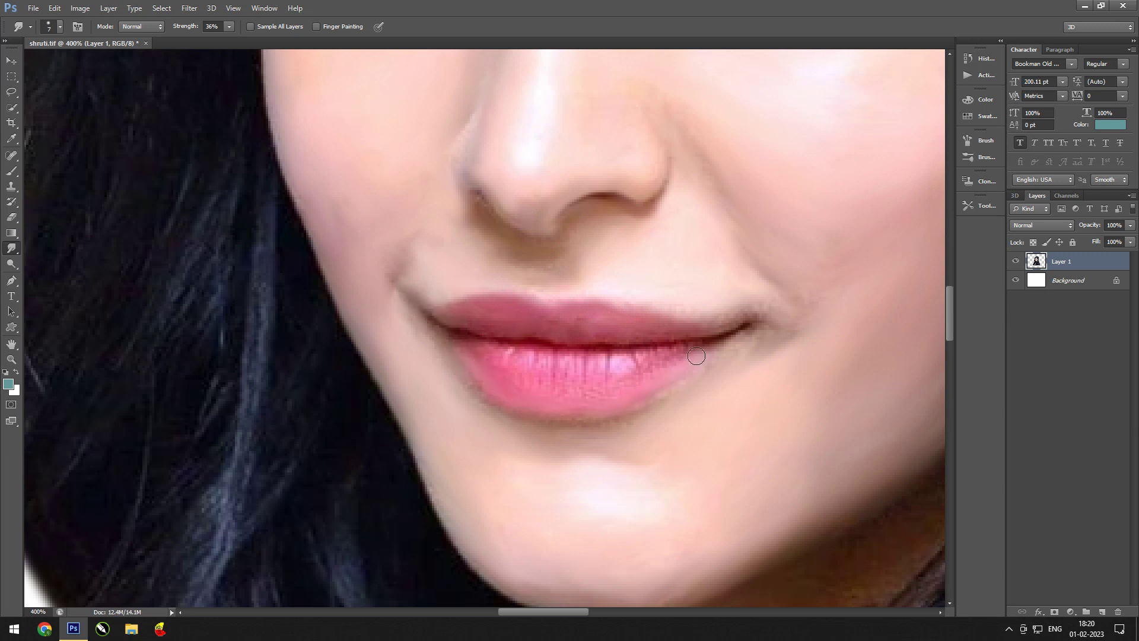
{"action": "left_click_drag", "start_coordinate": [515, 391], "coordinate": [653, 366]}
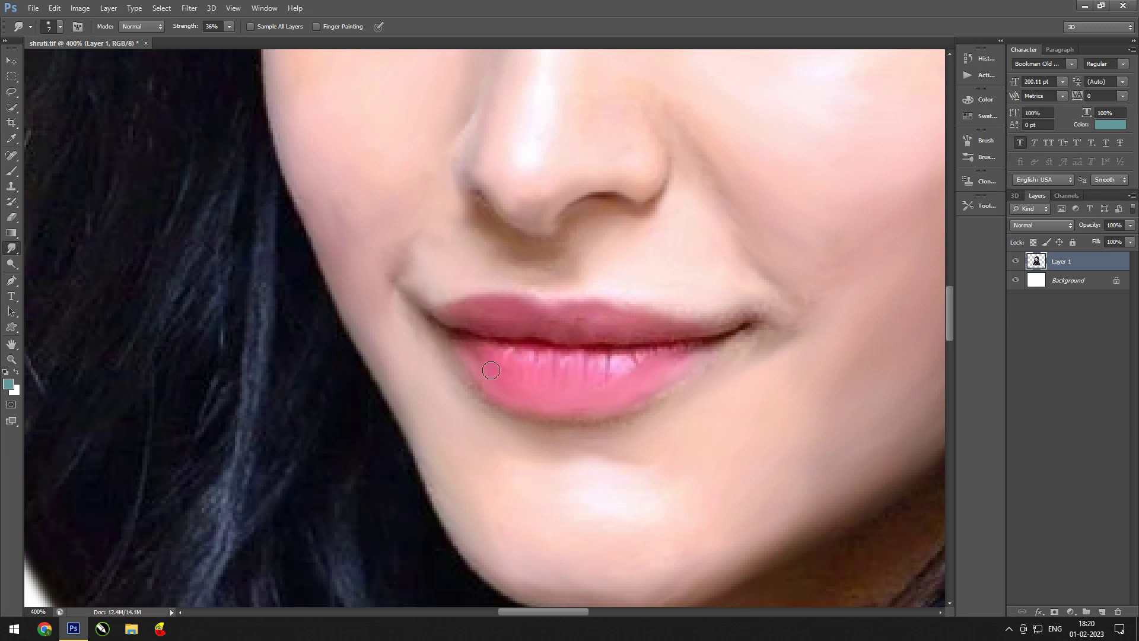
{"action": "mouse_move", "coordinate": [491, 370]}
{"action": "left_mouse_down"}
{"action": "mouse_move", "coordinate": [598, 361]}
{"action": "mouse_move", "coordinate": [599, 374]}
{"action": "mouse_move", "coordinate": [612, 356]}
{"action": "left_mouse_up"}
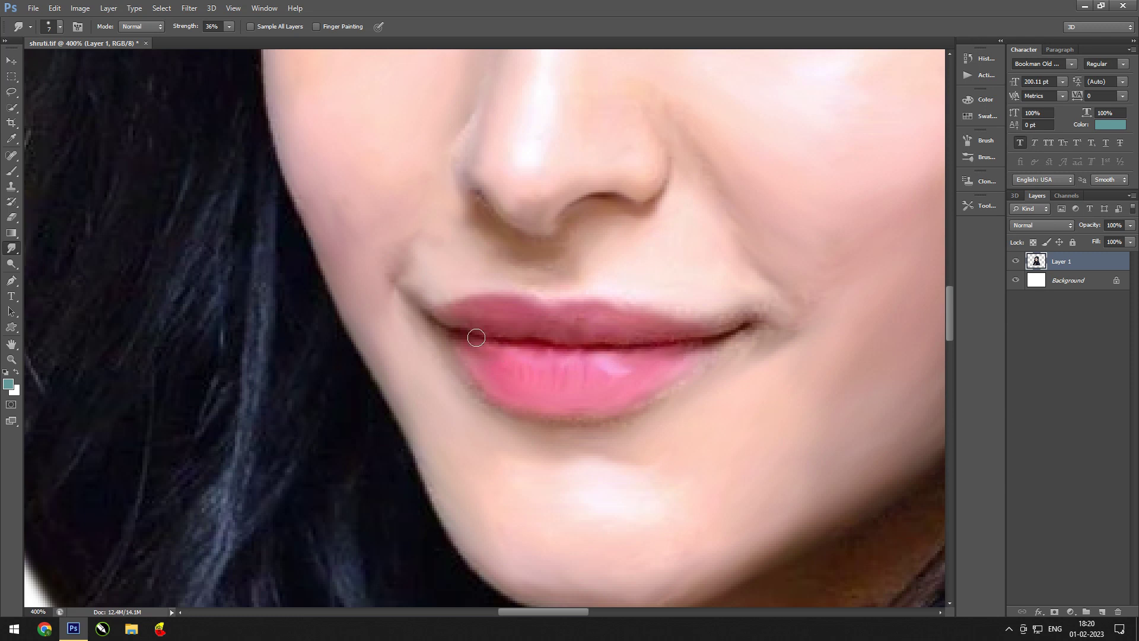
{"action": "mouse_move", "coordinate": [743, 311]}
{"action": "left_mouse_down"}
{"action": "mouse_move", "coordinate": [649, 402]}
{"action": "mouse_move", "coordinate": [568, 427]}
{"action": "left_mouse_up"}
- Move up to the right eyebrow and soften its upper edge
{"action": "scroll", "coordinate": [565, 434], "scroll_direction": "up", "scroll_amount": 3}
{"action": "scroll", "coordinate": [565, 434], "scroll_direction": "left", "scroll_amount": 3}
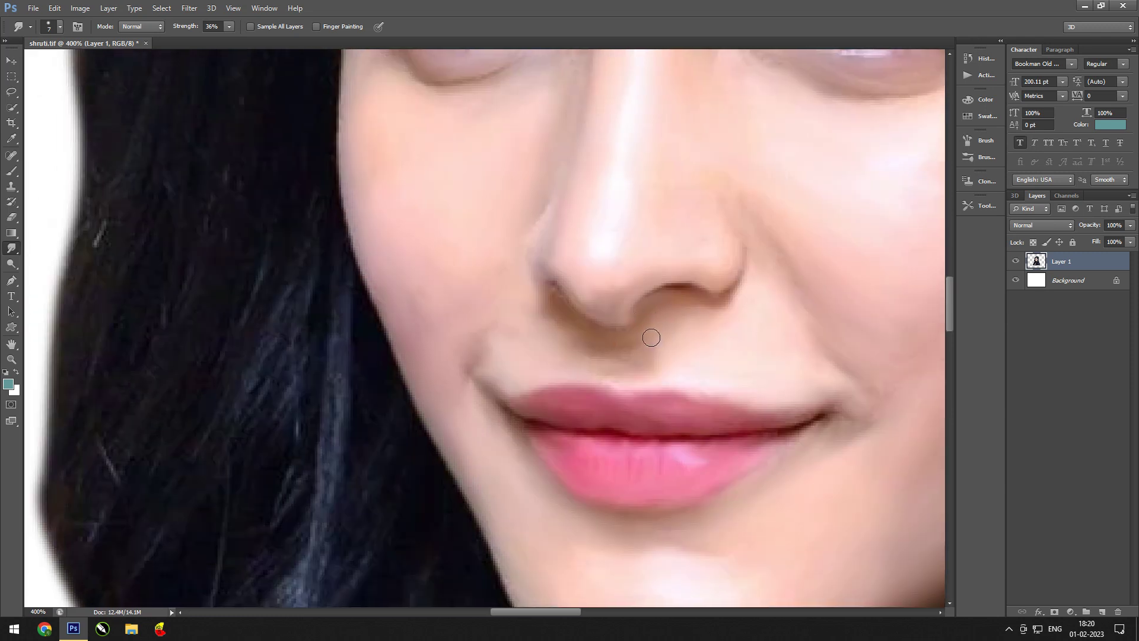
{"action": "scroll", "coordinate": [641, 370], "scroll_direction": "up", "scroll_amount": 2}
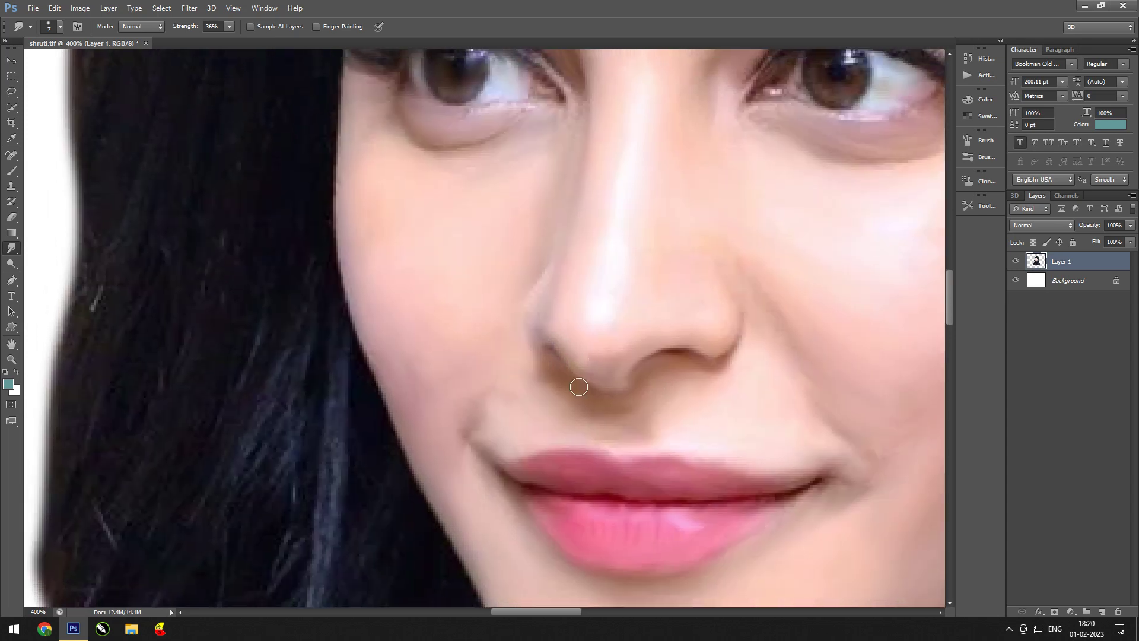
{"action": "scroll", "coordinate": [621, 397], "scroll_direction": "up", "scroll_amount": 5}
{"action": "scroll", "coordinate": [621, 396], "scroll_direction": "left", "scroll_amount": 2}
{"action": "scroll", "coordinate": [712, 292], "scroll_direction": "up", "scroll_amount": 1}
{"action": "scroll", "coordinate": [712, 293], "scroll_direction": "right", "scroll_amount": 3}
{"action": "scroll", "coordinate": [771, 303], "scroll_direction": "up", "scroll_amount": 1}
{"action": "scroll", "coordinate": [771, 302], "scroll_direction": "right", "scroll_amount": 3}
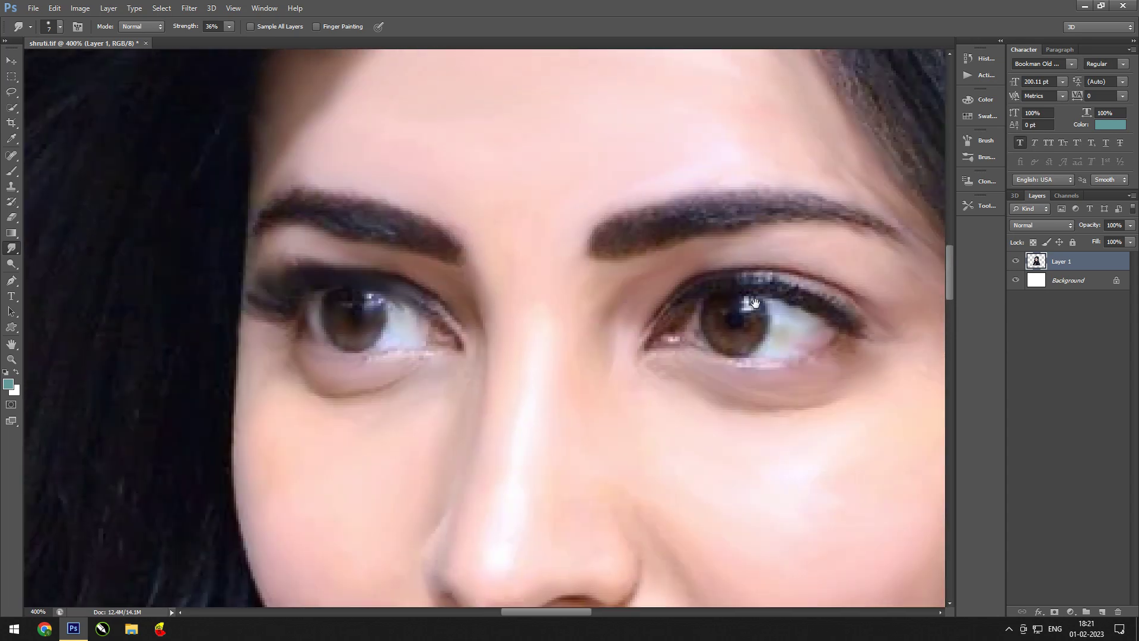
{"action": "key", "text": "bracketleft"}
{"action": "key", "text": "bracketleft"}
{"action": "key", "text": "bracketleft"}
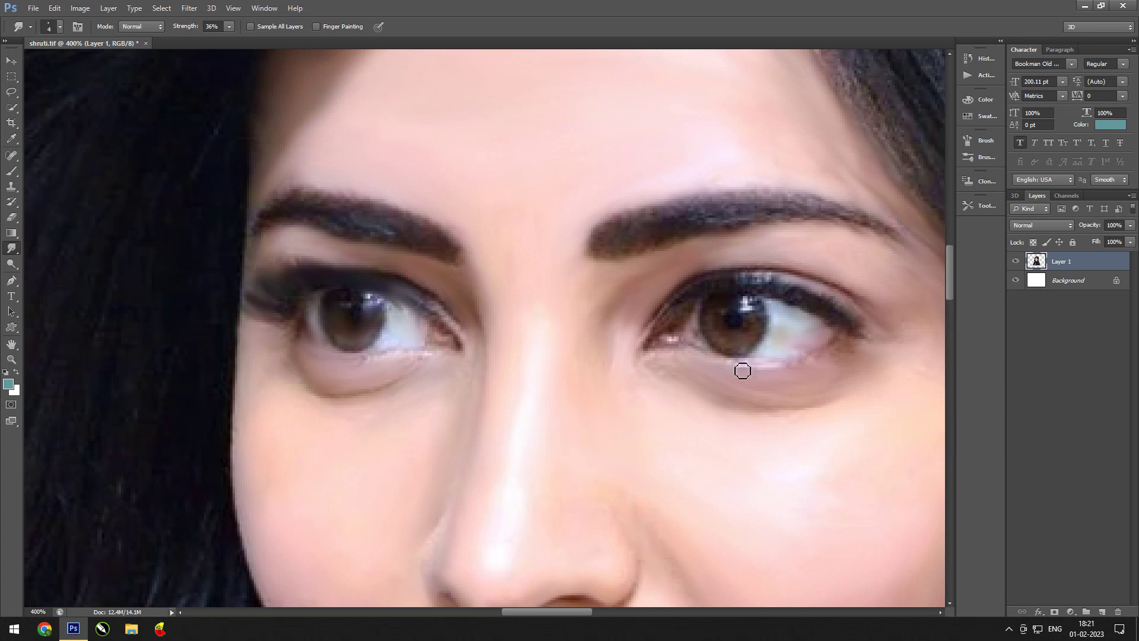
{"action": "scroll", "coordinate": [677, 382], "scroll_direction": "up", "scroll_amount": 2}
{"action": "right_click", "coordinate": [678, 340]}
{"action": "key", "text": "bracketright"}
{"action": "key", "text": "bracketright"}
{"action": "key", "text": "bracketright"}
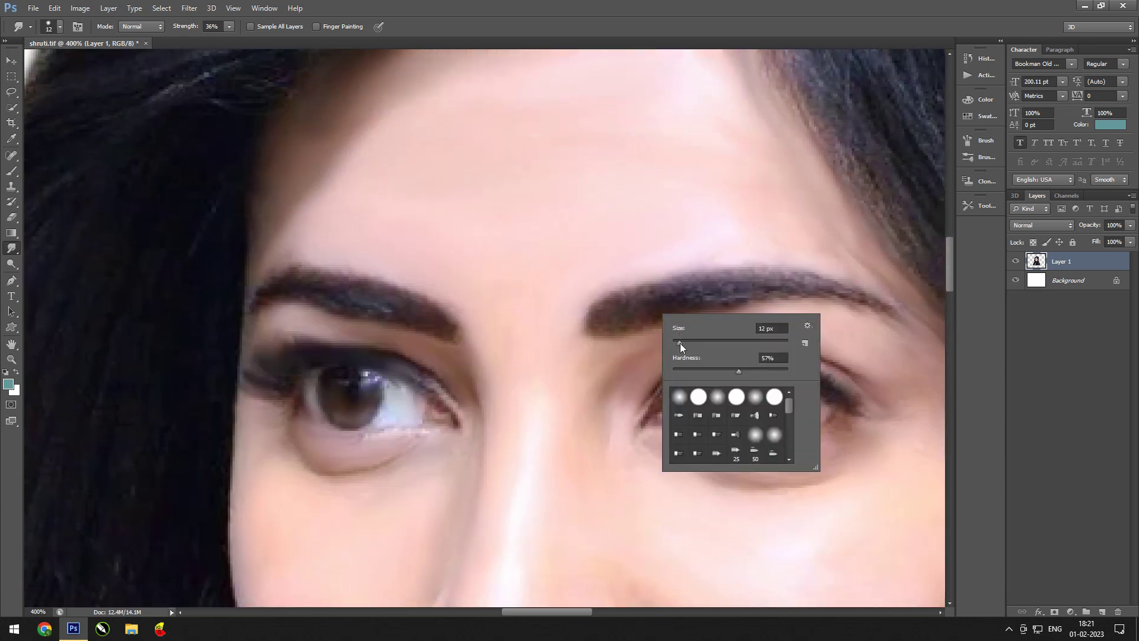
{"action": "key", "text": "Return"}
{"action": "mouse_move", "coordinate": [677, 274]}
{"action": "left_mouse_down"}
{"action": "mouse_move", "coordinate": [823, 269]}
{"action": "mouse_move", "coordinate": [706, 401]}
{"action": "left_mouse_up"}
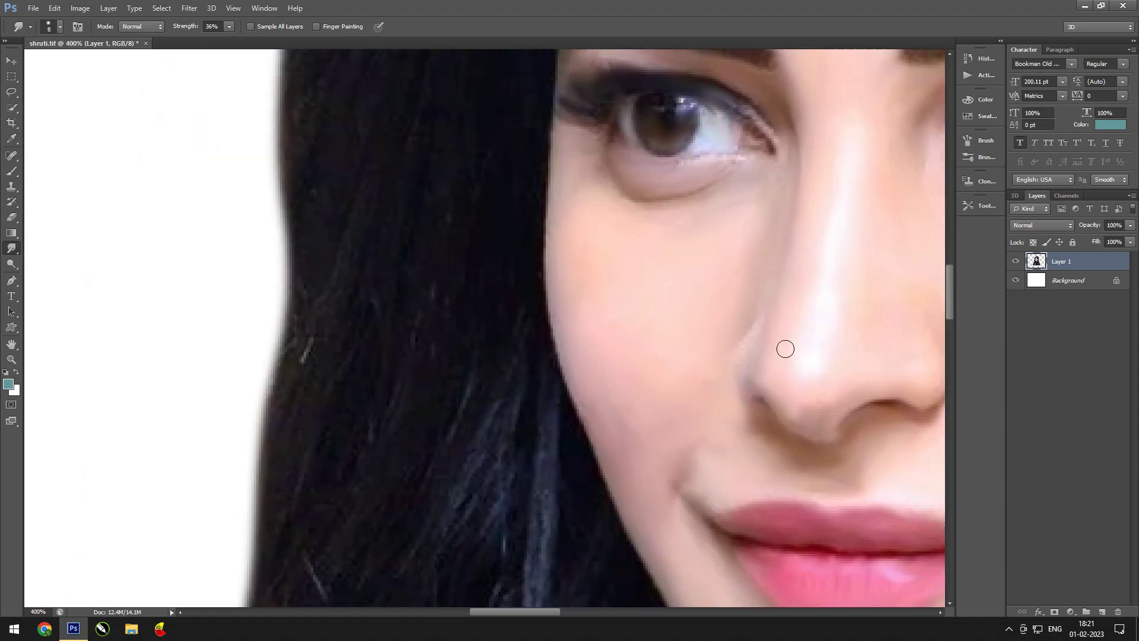
- Make the smudge brush slightly smaller
{"action": "right_click", "coordinate": [779, 370]}
{"action": "key", "text": "bracketleft"}
{"action": "key", "text": "bracketleft"}
{"action": "key", "text": "bracketleft"}
{"action": "key", "text": "Return"}
- Zoom in on the neck and enlarge the smudge brush slightly
{"action": "left_click_drag", "start_coordinate": [758, 353], "coordinate": [763, 305]}
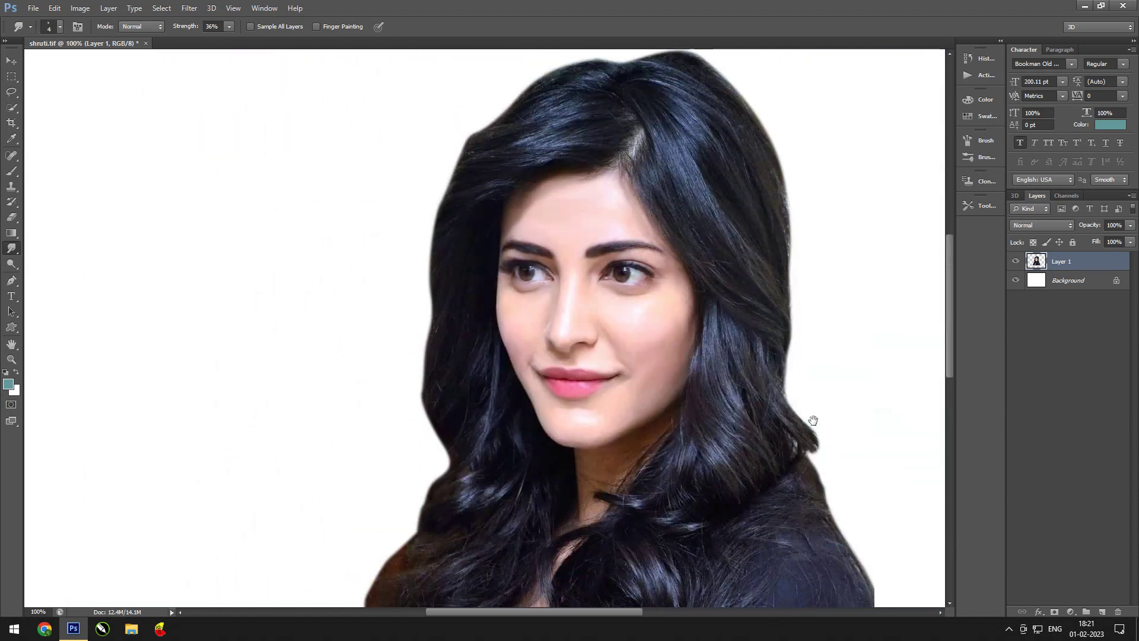
{"action": "right_click", "coordinate": [763, 305]}
{"action": "key", "text": "Return"}
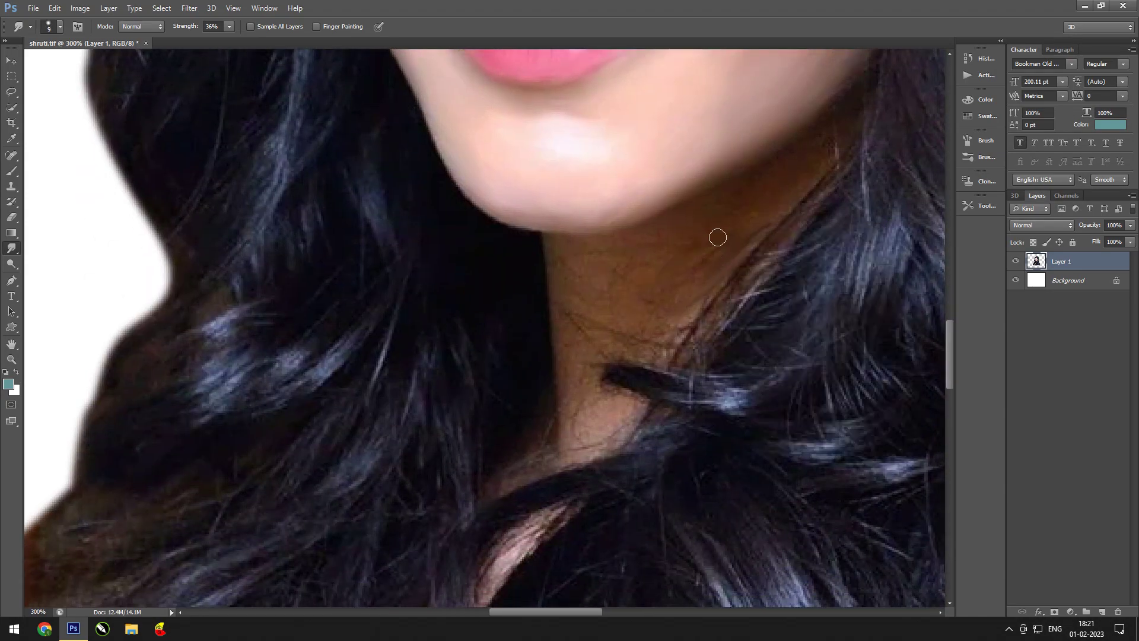
{"action": "right_click", "coordinate": [718, 237]}
{"action": "key", "text": "bracketright"}
{"action": "key", "text": "bracketright"}
{"action": "key", "text": "bracketright"}
{"action": "key", "text": "Return"}
- Blend the dark hair wisps along the neck edge into the skin
{"action": "left_click_drag", "start_coordinate": [599, 363], "coordinate": [580, 430]}
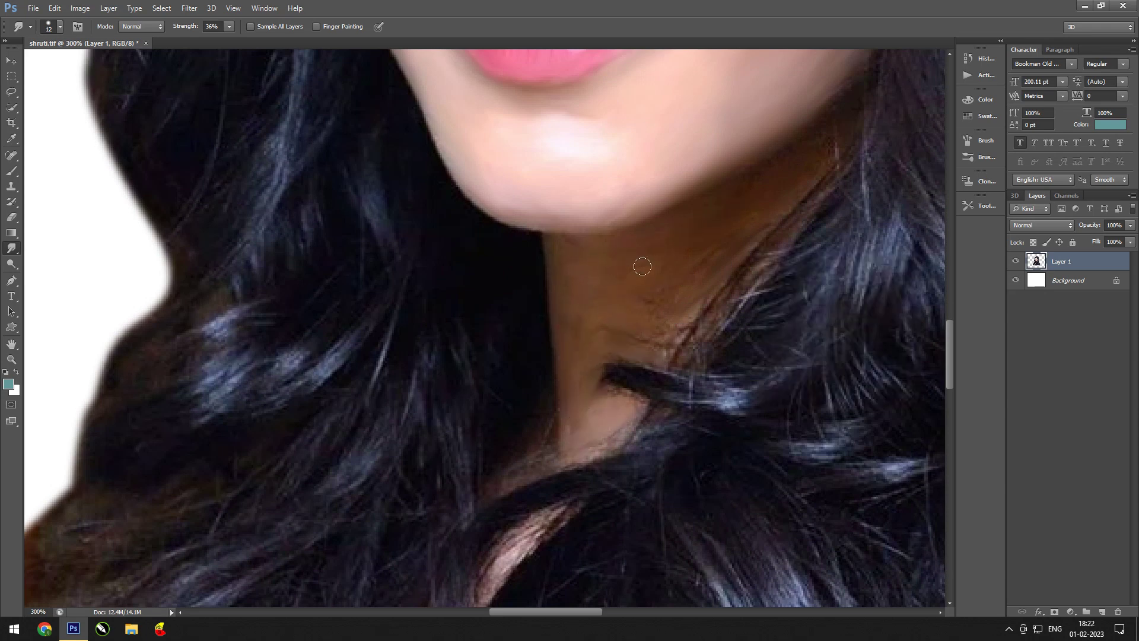
{"action": "left_click_drag", "start_coordinate": [626, 326], "coordinate": [664, 347]}
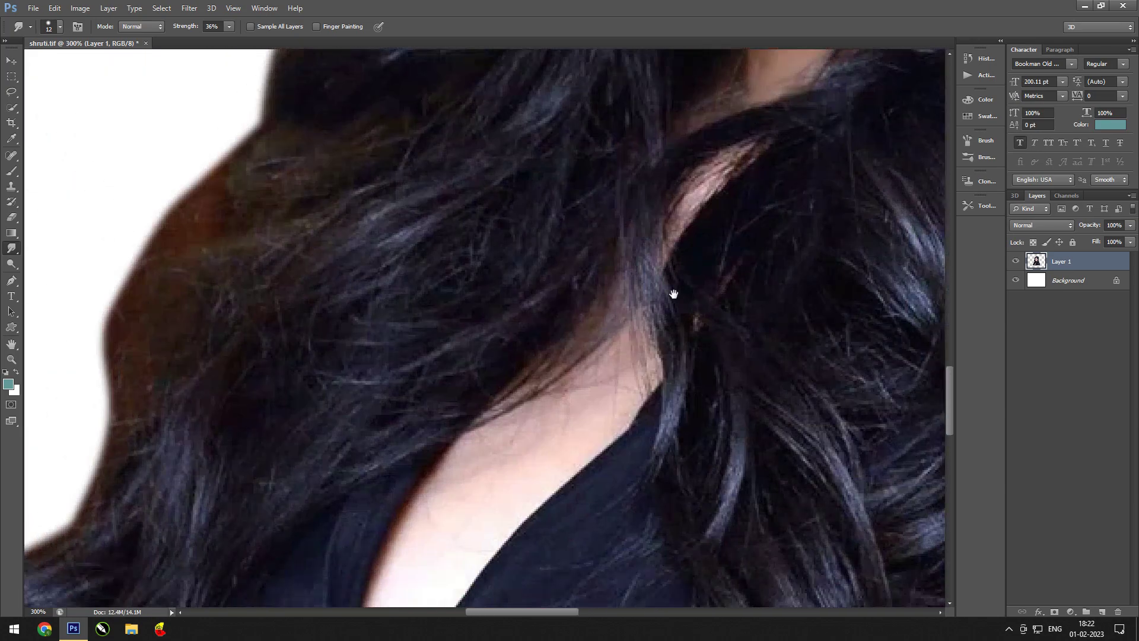
{"action": "left_click_drag", "start_coordinate": [596, 341], "coordinate": [724, 223]}
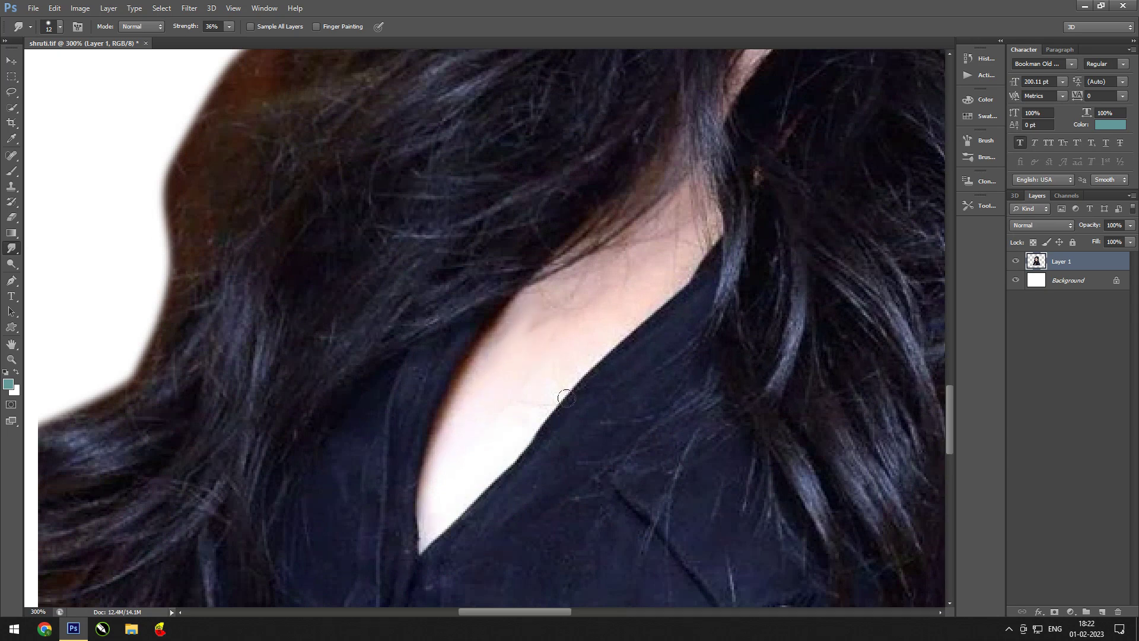
{"action": "mouse_move", "coordinate": [688, 267]}
{"action": "left_mouse_down"}
{"action": "mouse_move", "coordinate": [709, 217]}
{"action": "mouse_move", "coordinate": [659, 89]}
{"action": "left_mouse_up"}
- Enlarge the brush to 41 and smear the left hair and bottom edges into dark wisps
{"action": "left_click_drag", "start_coordinate": [456, 505], "coordinate": [493, 522]}
{"action": "left_click_drag", "start_coordinate": [415, 415], "coordinate": [618, 399]}
{"action": "right_click", "coordinate": [587, 421]}
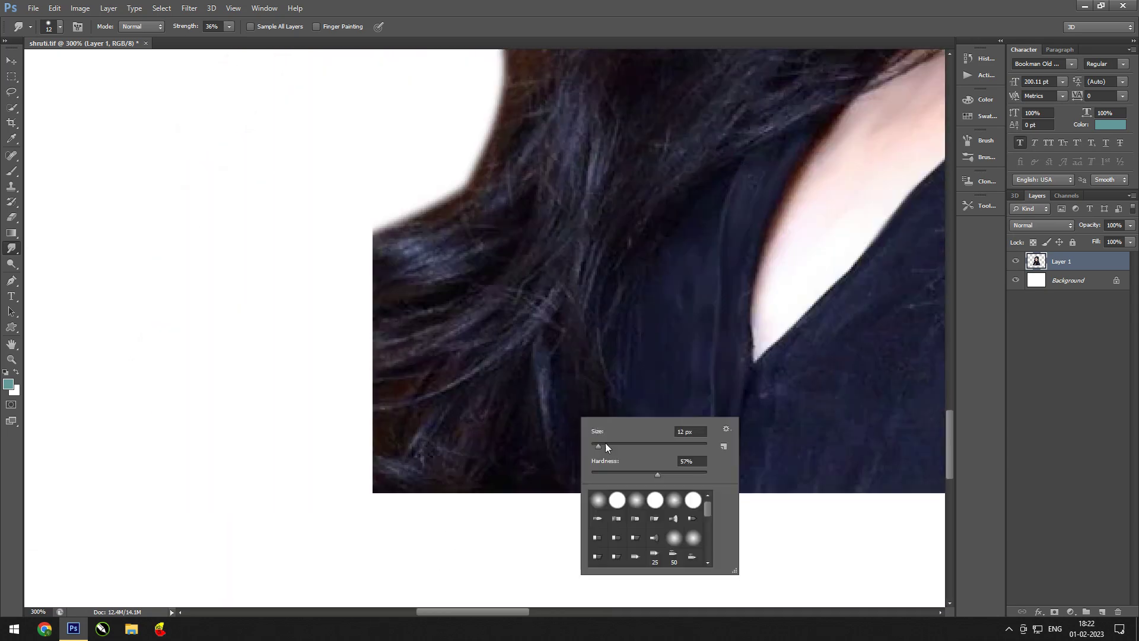
{"action": "left_click_drag", "start_coordinate": [602, 445], "coordinate": [611, 445]}
{"action": "key", "text": "Return"}
{"action": "left_click_drag", "start_coordinate": [365, 261], "coordinate": [296, 332]}
{"action": "mouse_move", "coordinate": [288, 271]}
{"action": "left_mouse_down"}
{"action": "mouse_move", "coordinate": [315, 219]}
{"action": "mouse_move", "coordinate": [333, 361]}
{"action": "mouse_move", "coordinate": [313, 468]}
{"action": "mouse_move", "coordinate": [372, 460]}
{"action": "mouse_move", "coordinate": [415, 510]}
{"action": "left_mouse_up"}
{"action": "left_click_drag", "start_coordinate": [351, 432], "coordinate": [451, 457]}
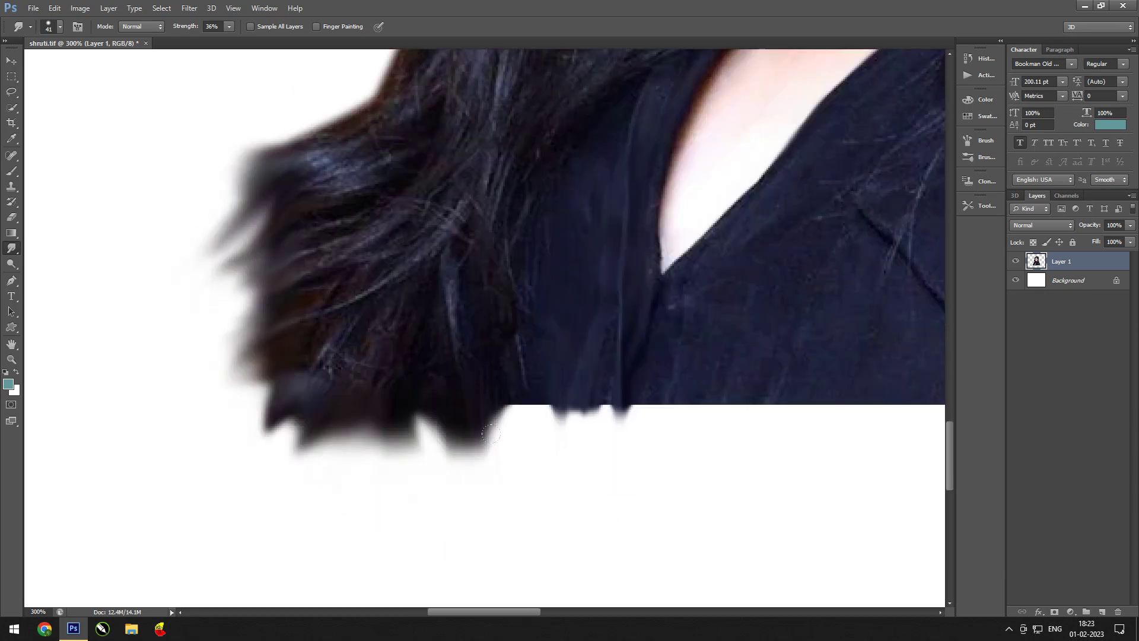
{"action": "mouse_move", "coordinate": [474, 415]}
{"action": "left_mouse_down"}
{"action": "mouse_move", "coordinate": [623, 439]}
{"action": "mouse_move", "coordinate": [523, 368]}
{"action": "left_mouse_up"}
{"action": "left_click_drag", "start_coordinate": [679, 142], "coordinate": [643, 216]}
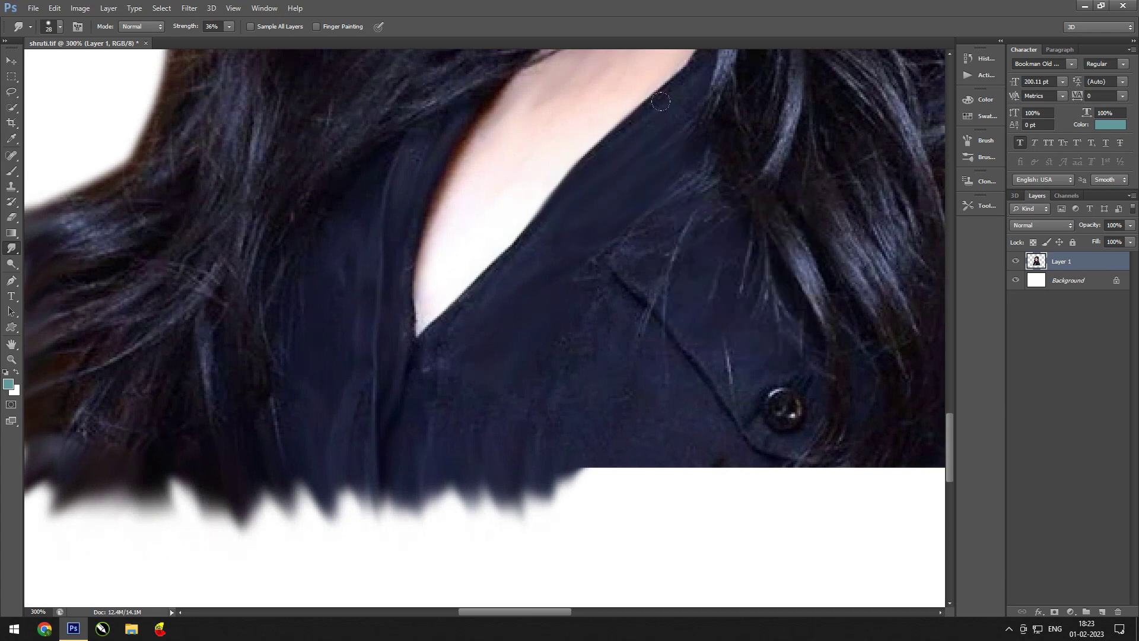
- Smudge the bottom edge near the collar darker and shrink the brush to 16
{"action": "left_click_drag", "start_coordinate": [380, 492], "coordinate": [585, 475]}
{"action": "key", "text": "bracketleft"}
{"action": "left_click_drag", "start_coordinate": [666, 401], "coordinate": [625, 464]}
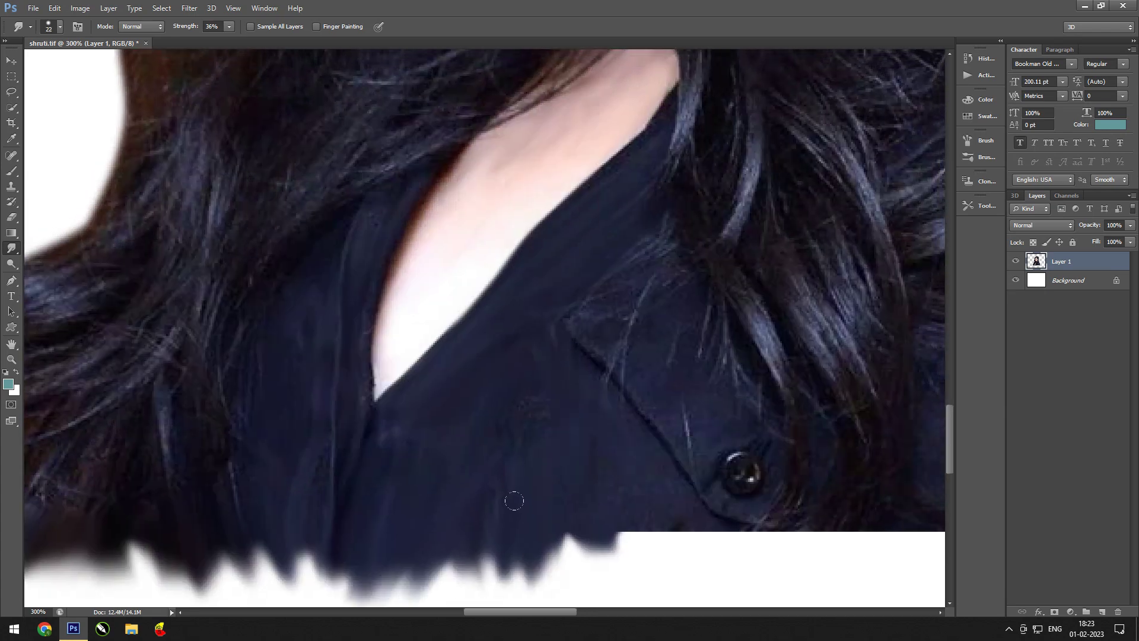
{"action": "left_click_drag", "start_coordinate": [671, 535], "coordinate": [682, 536]}
{"action": "right_click", "coordinate": [703, 459]}
{"action": "key", "text": "Return"}
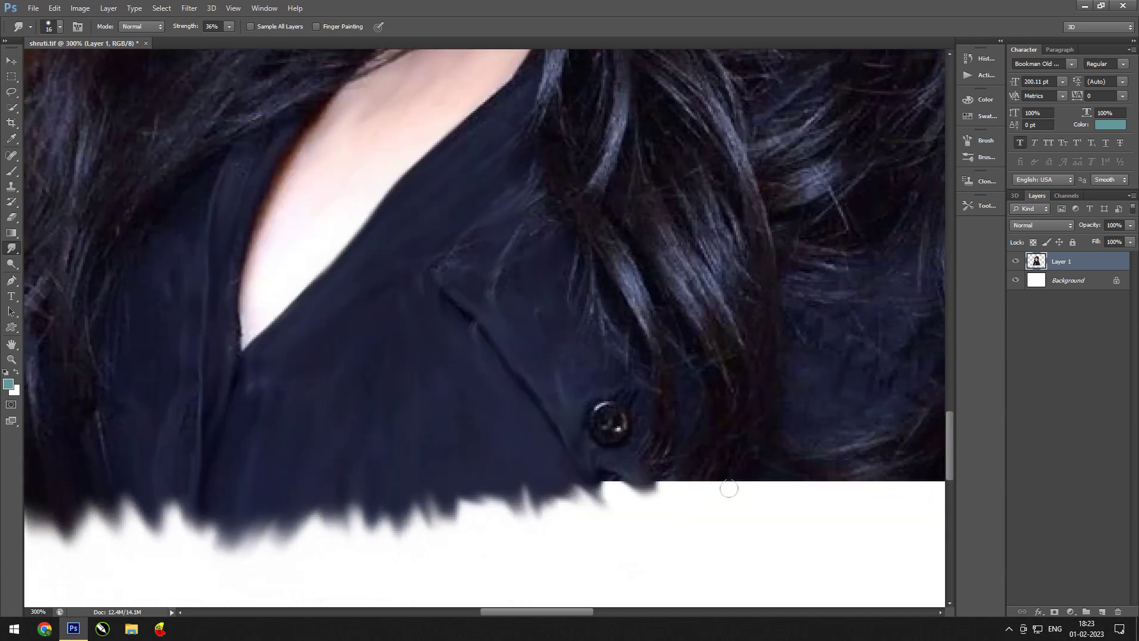
{"action": "left_click_drag", "start_coordinate": [710, 547], "coordinate": [678, 437]}
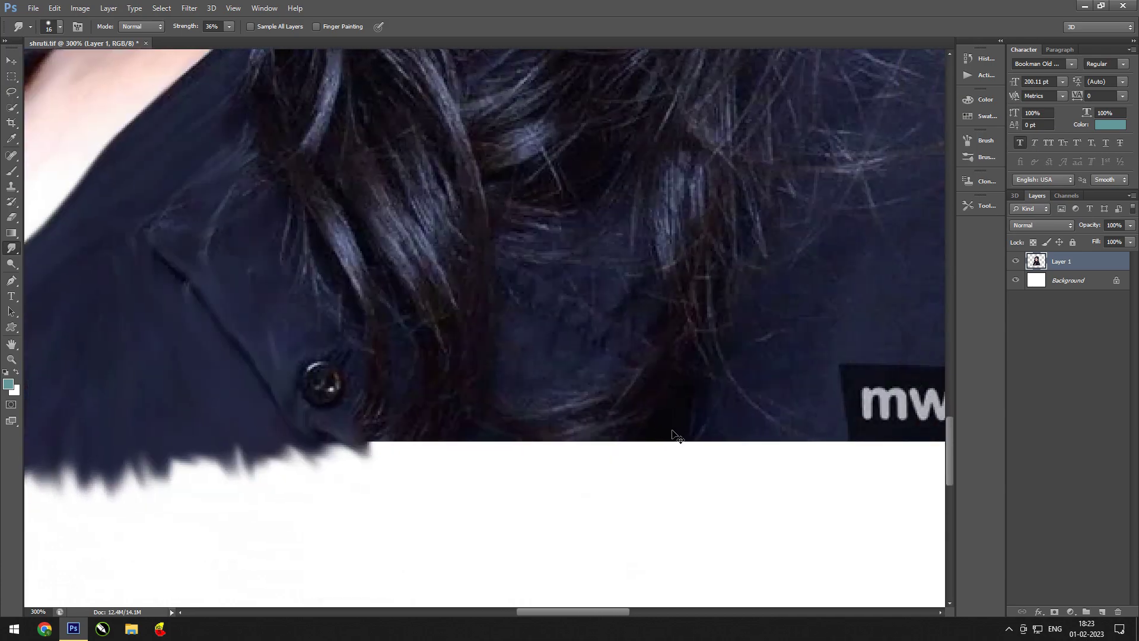
{"action": "key", "text": "ctrl+minus"}
{"action": "key", "text": "ctrl+minus"}
{"action": "right_click", "coordinate": [684, 382]}
- Set the smudge brush to 46 px and smear the shoulder edge and watermark leftward
{"action": "key", "text": "Escape"}
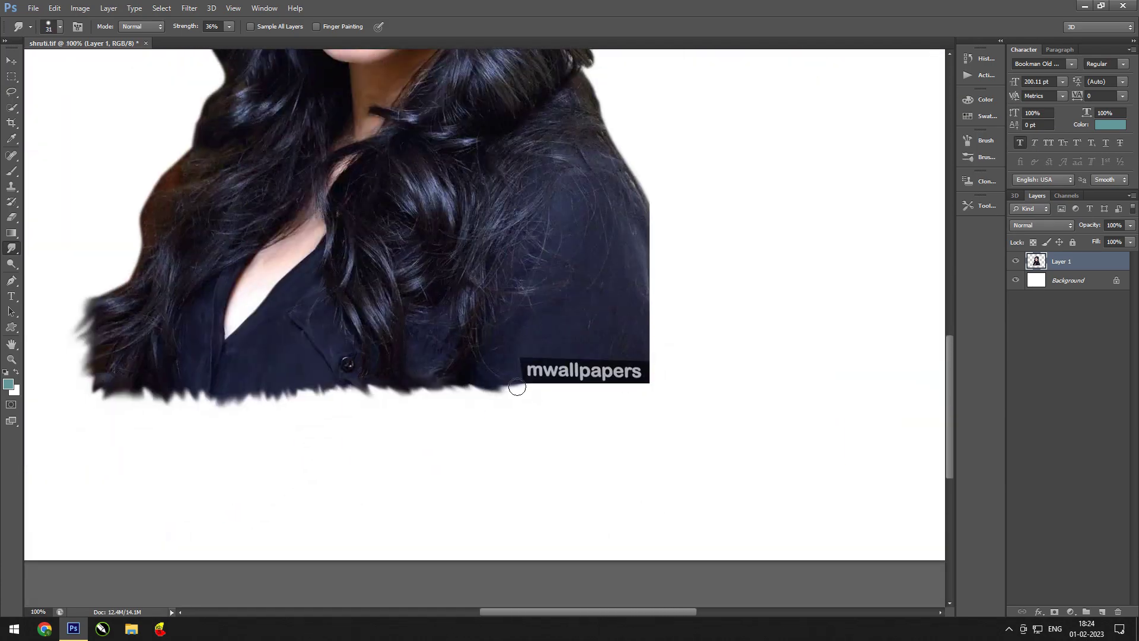
{"action": "right_click", "coordinate": [599, 312]}
{"action": "right_click", "coordinate": [672, 256]}
{"action": "left_click_drag", "start_coordinate": [688, 283], "coordinate": [716, 286]}
{"action": "key", "text": "Return"}
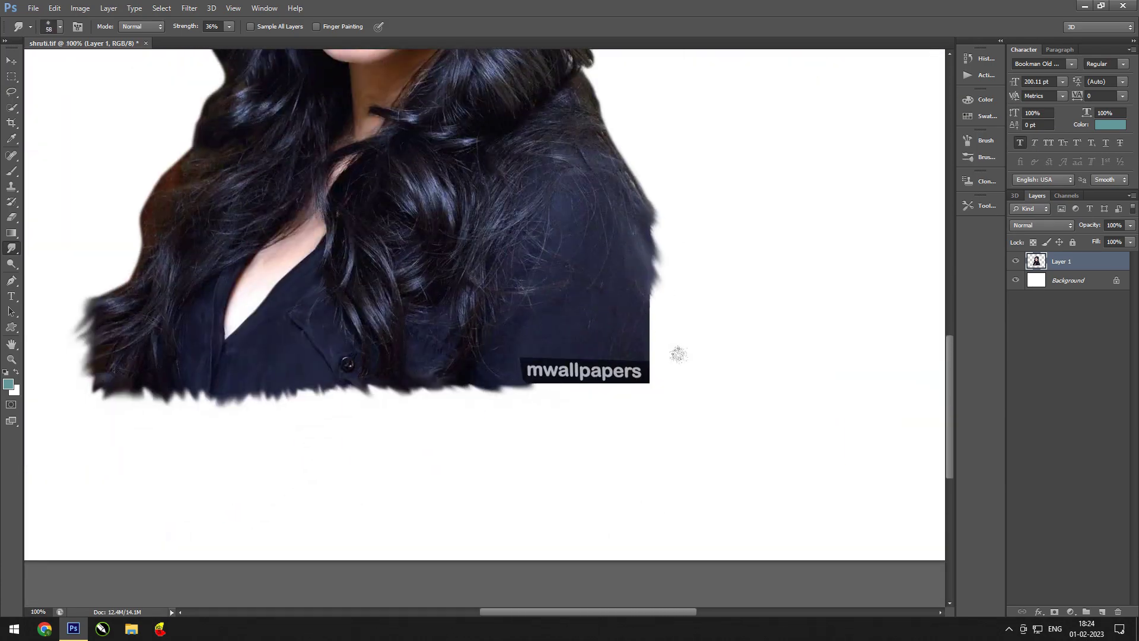
{"action": "left_click_drag", "start_coordinate": [652, 204], "coordinate": [518, 367]}
- With a larger bristle preset, smear the shirt and hair bottom edge into streaks
{"action": "right_click", "coordinate": [611, 424]}
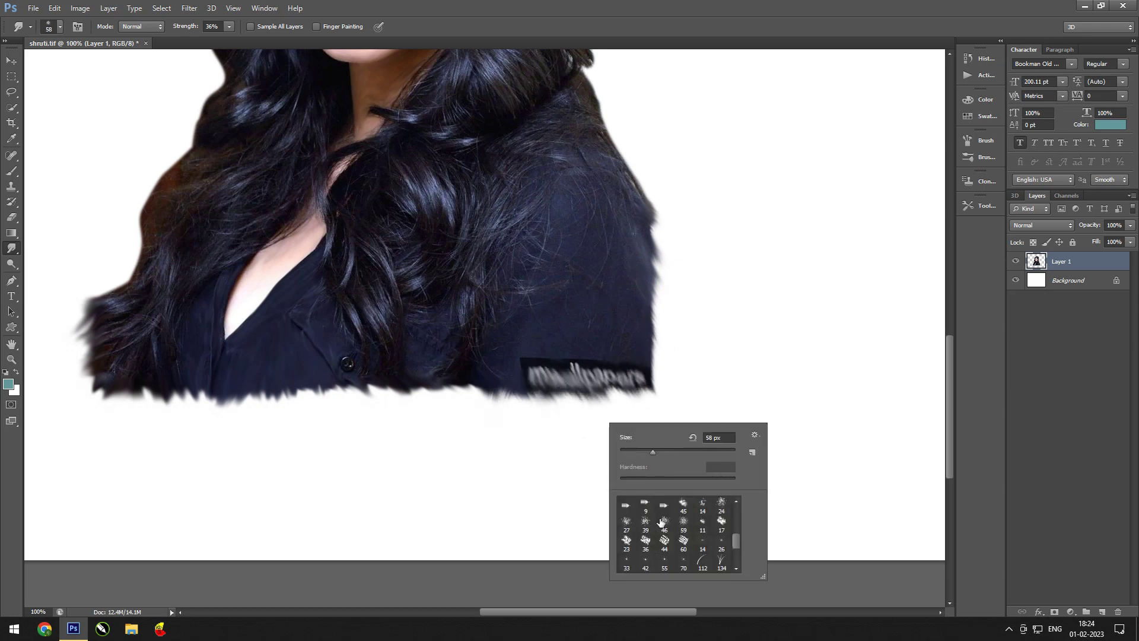
{"action": "left_click", "coordinate": [681, 505]}
{"action": "mouse_move", "coordinate": [587, 385]}
{"action": "left_mouse_down"}
{"action": "mouse_move", "coordinate": [372, 389]}
{"action": "mouse_move", "coordinate": [652, 285]}
{"action": "left_mouse_up"}
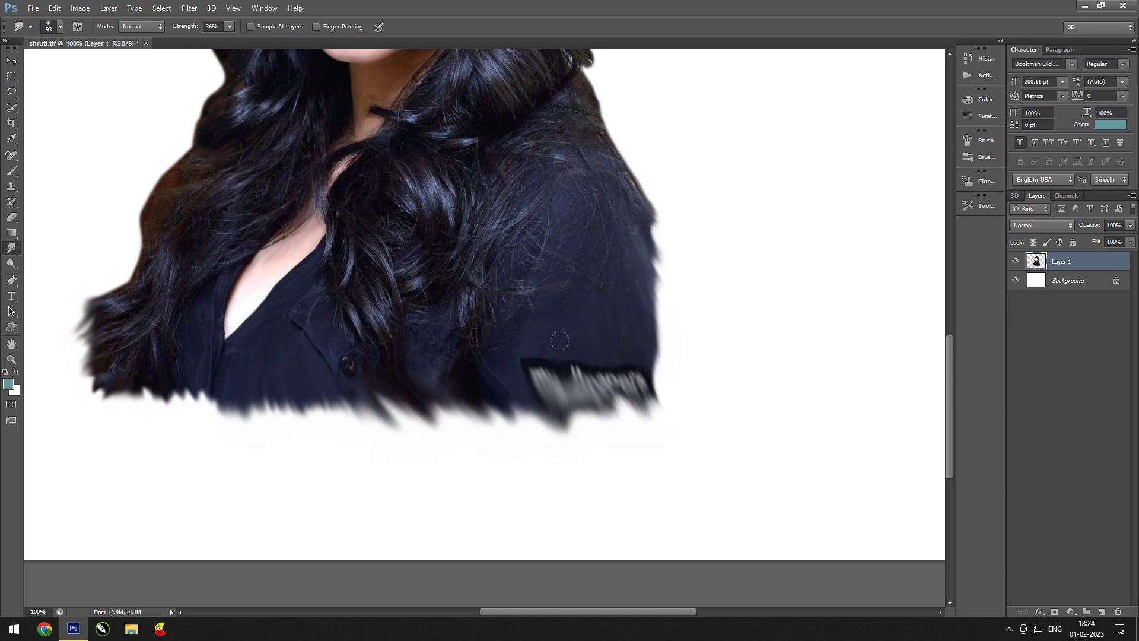
{"action": "mouse_move", "coordinate": [593, 403]}
{"action": "left_mouse_down"}
{"action": "mouse_move", "coordinate": [59, 350]}
{"action": "mouse_move", "coordinate": [653, 410]}
{"action": "left_mouse_up"}
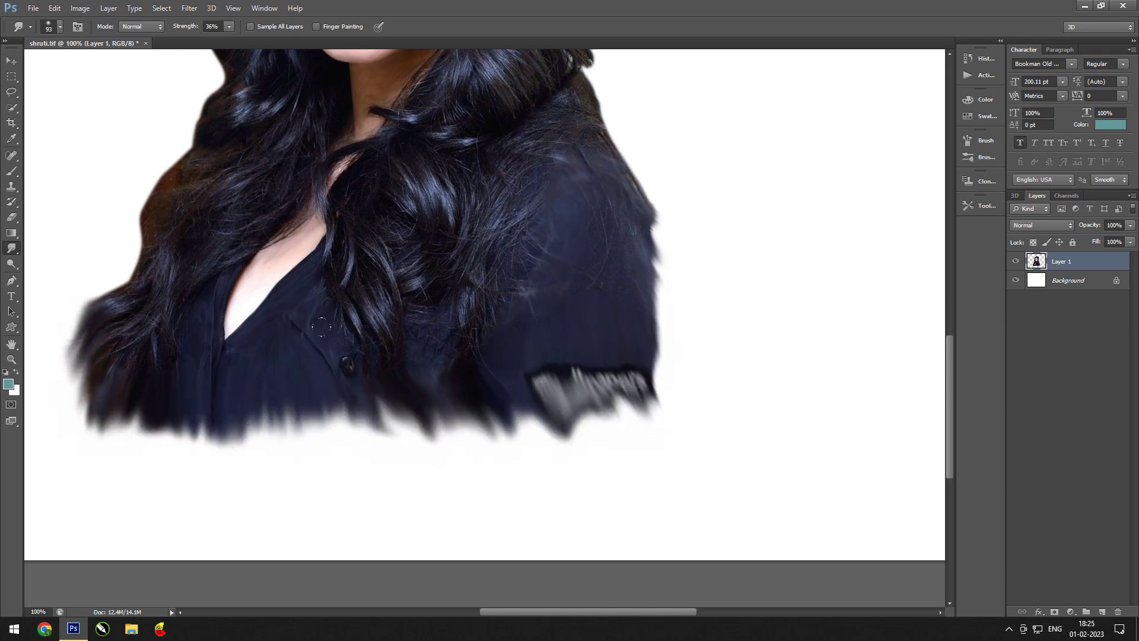
{"action": "key", "text": "ctrl+minus"}
{"action": "scroll", "coordinate": [623, 187], "scroll_direction": "down", "scroll_amount": 1}
{"action": "scroll", "coordinate": [525, 190], "scroll_direction": "up", "scroll_amount": 2}
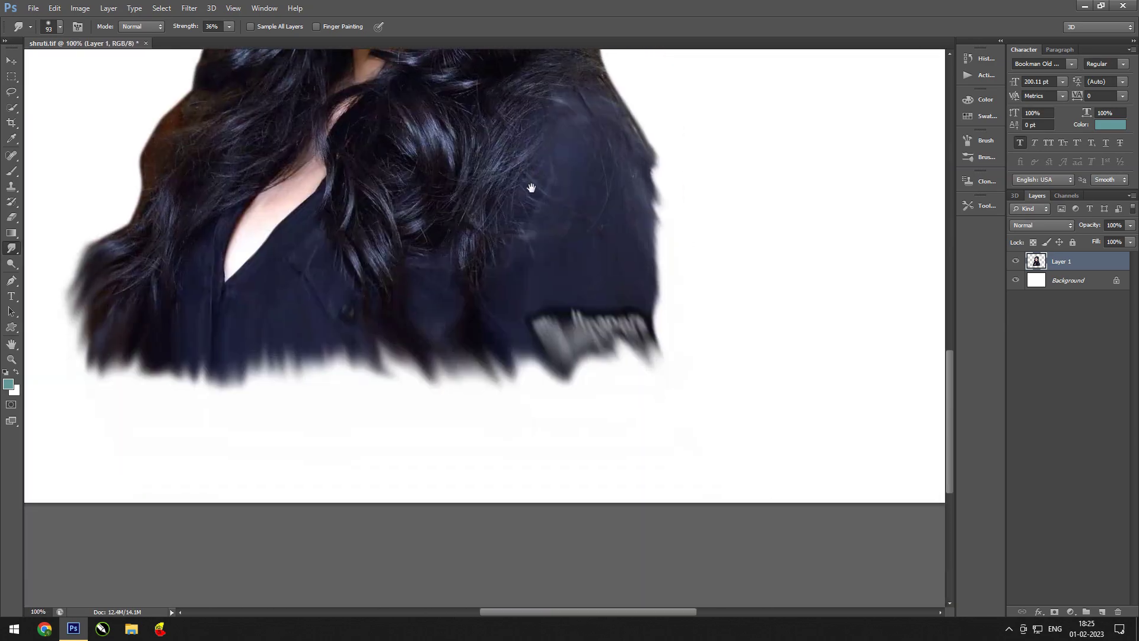
{"action": "scroll", "coordinate": [590, 300], "scroll_direction": "up", "scroll_amount": 2}
- Apply the Unsharp Mask filter and fill the Background layer with dark navy
{"action": "left_click", "coordinate": [189, 8]}
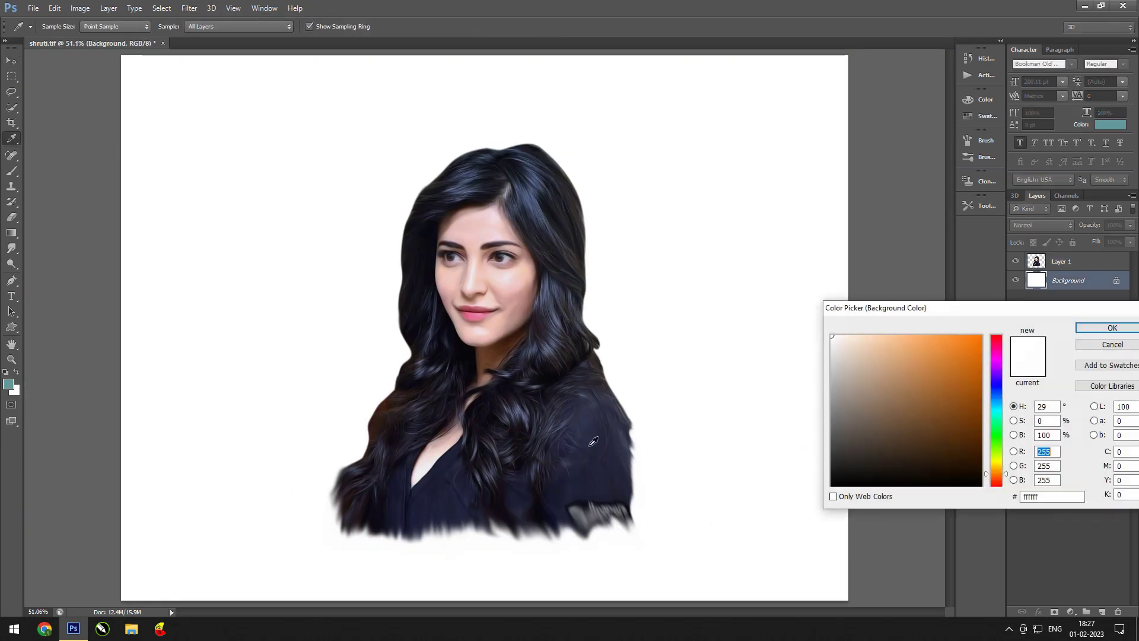
{"action": "left_click", "coordinate": [593, 441]}
{"action": "left_click", "coordinate": [1112, 327]}
{"action": "key", "text": "ctrl+BackSpace"}
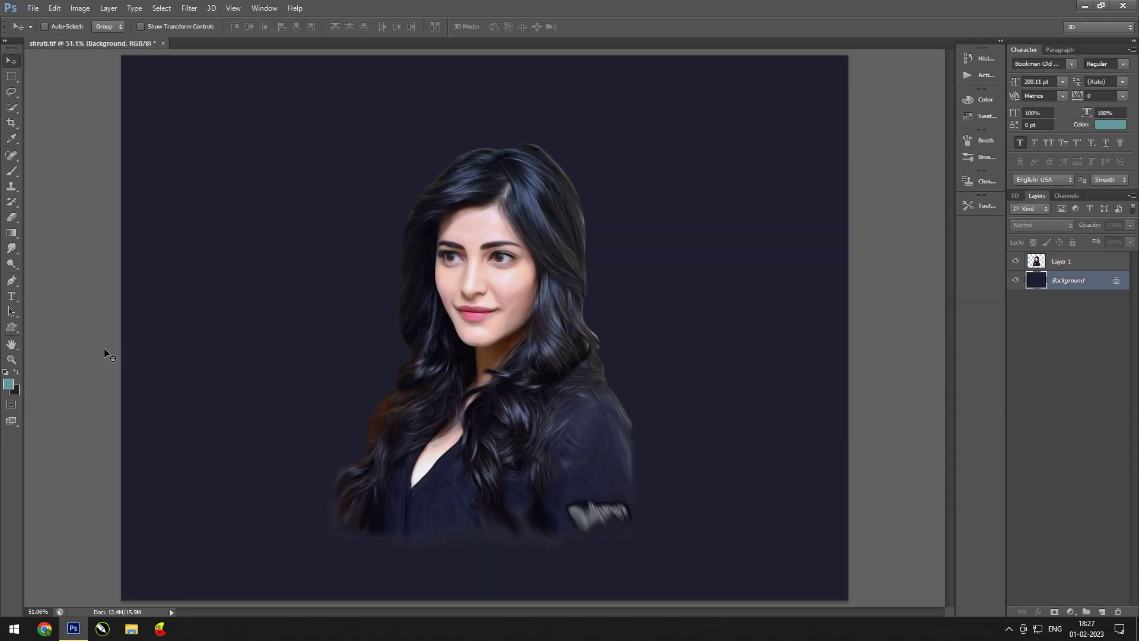
- Duplicate the portrait Layer 1 and hide the original
{"action": "key", "text": "e"}
{"action": "left_click", "coordinate": [1059, 267]}
{"action": "key", "text": "ctrl+j"}
{"action": "left_click", "coordinate": [1016, 280]}
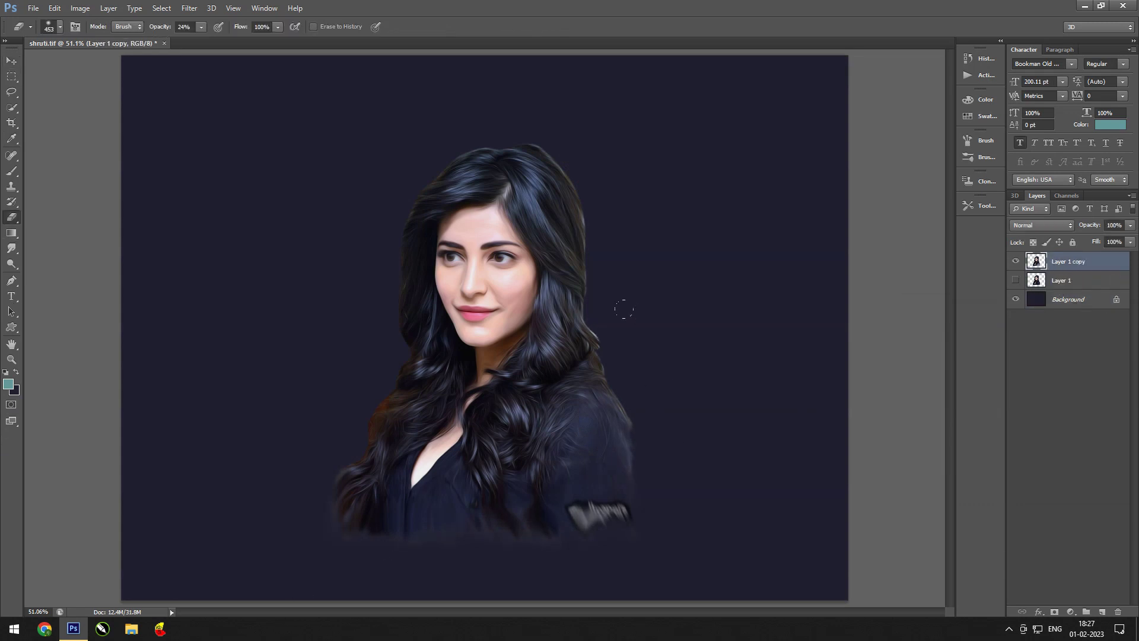
{"action": "key", "text": "ctrl+minus"}
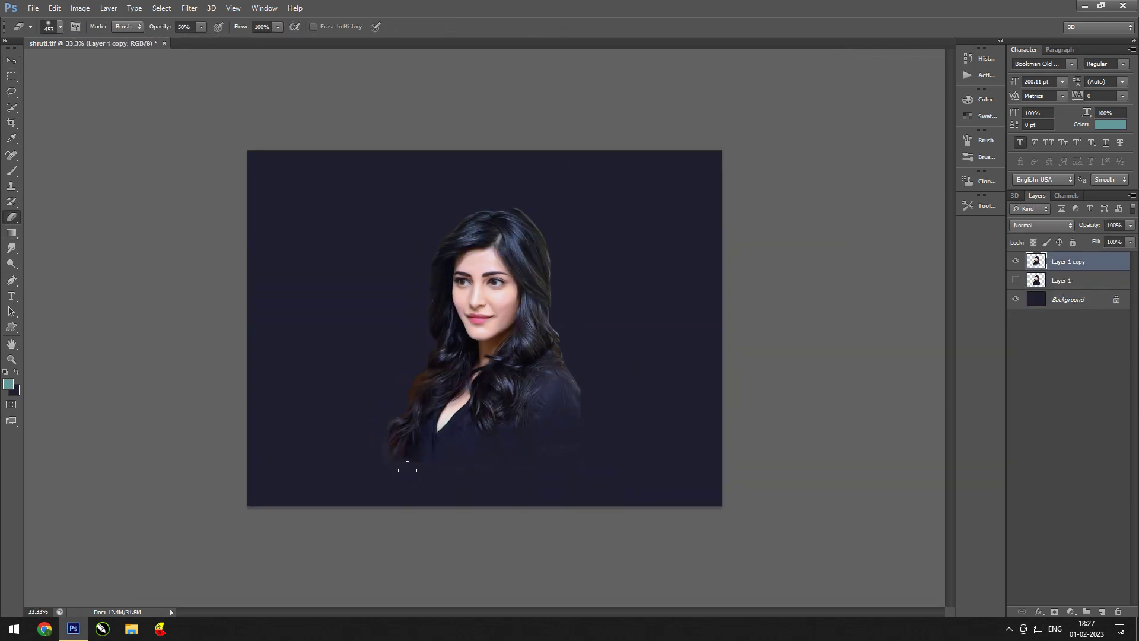
- Add a new empty layer above the portrait copy
{"action": "left_click", "coordinate": [13, 61]}
{"action": "scroll", "coordinate": [579, 335], "scroll_direction": "up", "scroll_amount": 2}
{"action": "scroll", "coordinate": [579, 338], "scroll_direction": "up", "scroll_amount": 3}
{"action": "scroll", "coordinate": [588, 338], "scroll_direction": "down", "scroll_amount": 2}
{"action": "scroll", "coordinate": [582, 331], "scroll_direction": "down", "scroll_amount": 3}
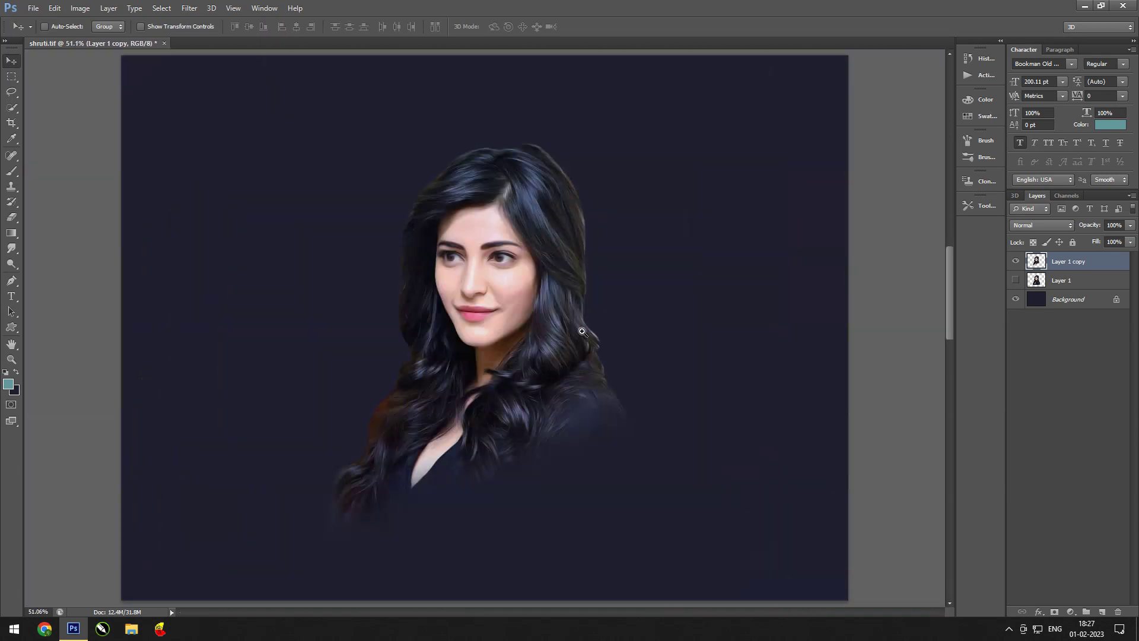
{"action": "scroll", "coordinate": [582, 331], "scroll_direction": "up", "scroll_amount": 3}
{"action": "scroll", "coordinate": [581, 331], "scroll_direction": "up", "scroll_amount": 3}
{"action": "left_click", "coordinate": [1102, 612]}
- Name the new layer 'eye' and set a blue foreground colour
{"action": "double_click", "coordinate": [1065, 261]}
{"action": "type", "text": "eye"}
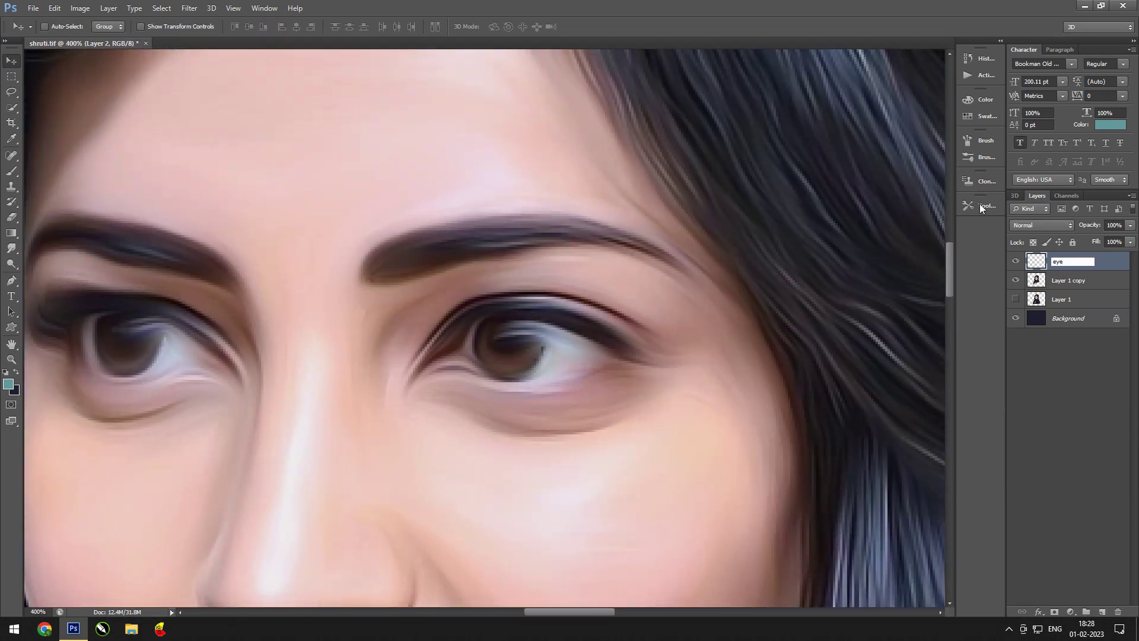
{"action": "left_click", "coordinate": [11, 172]}
{"action": "right_click", "coordinate": [539, 391]}
{"action": "key", "text": "Escape"}
{"action": "left_click", "coordinate": [9, 384]}
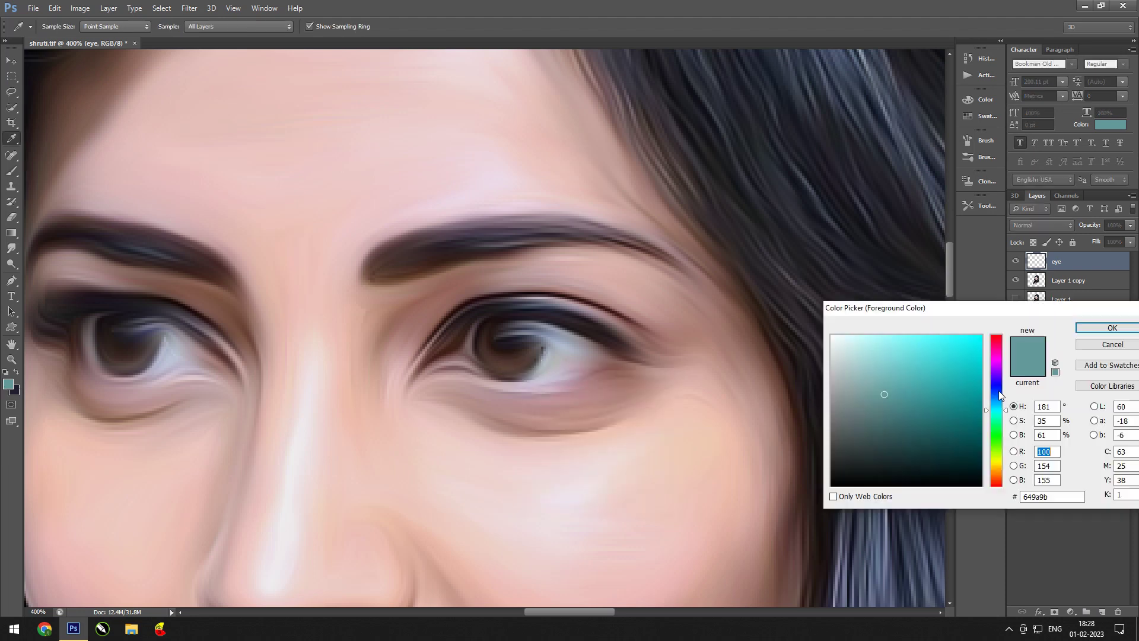
{"action": "left_click", "coordinate": [999, 390]}
{"action": "left_click", "coordinate": [1081, 330]}
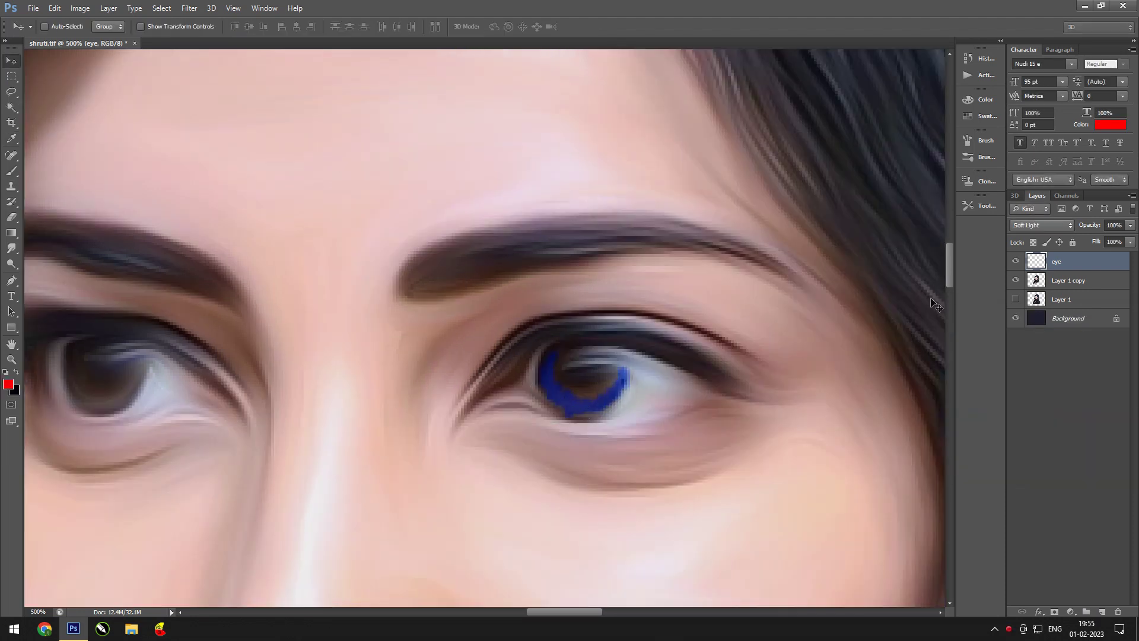
- Set the eye layer's blend mode to Color and ready the Smudge brush
{"action": "left_click", "coordinate": [1041, 224]}
{"action": "left_click", "coordinate": [1026, 504]}
{"action": "key", "text": "r"}
{"action": "right_click", "coordinate": [608, 426]}
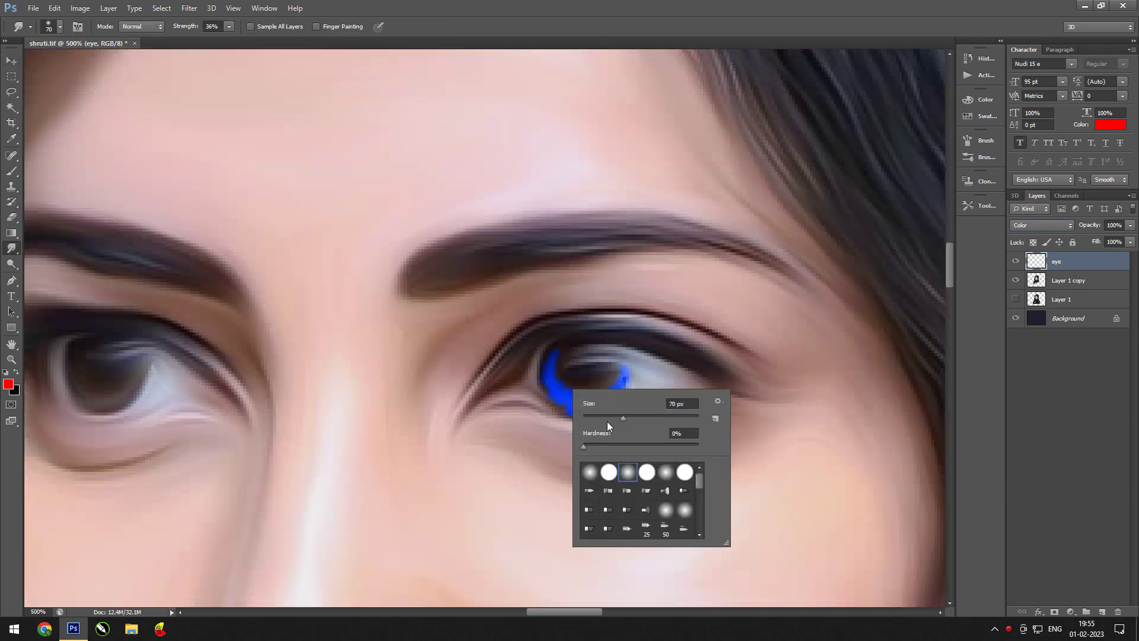
{"action": "left_click", "coordinate": [572, 409]}
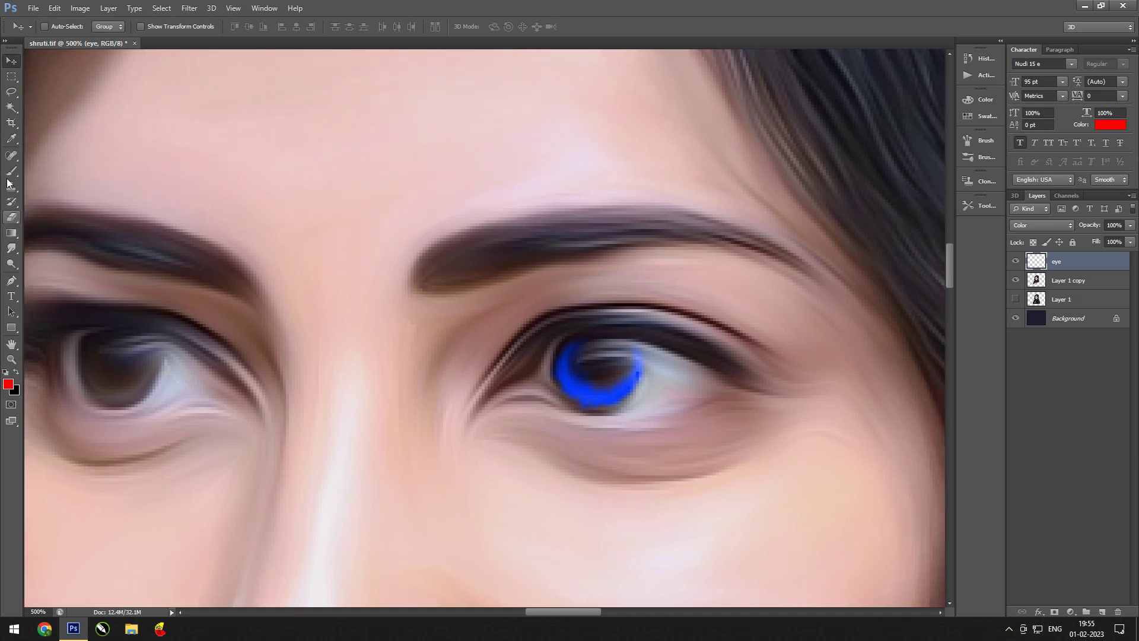
- Smudge the blue iris ring softly and dab a white catchlight on the iris
{"action": "key", "text": "Return"}
{"action": "key", "text": "b"}
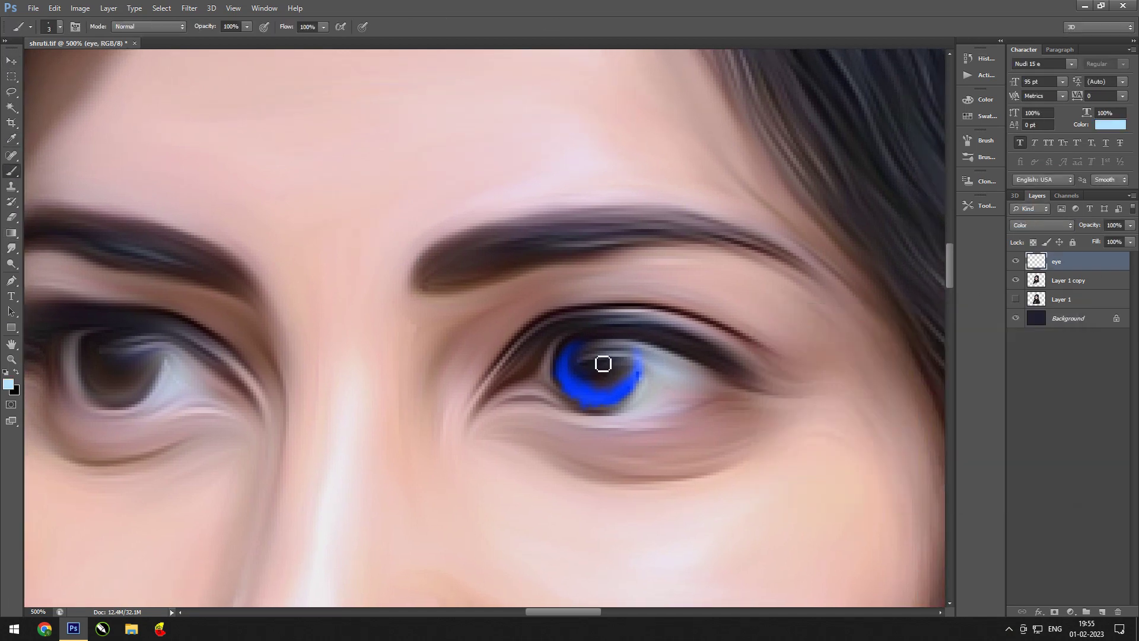
{"action": "left_click", "coordinate": [10, 254]}
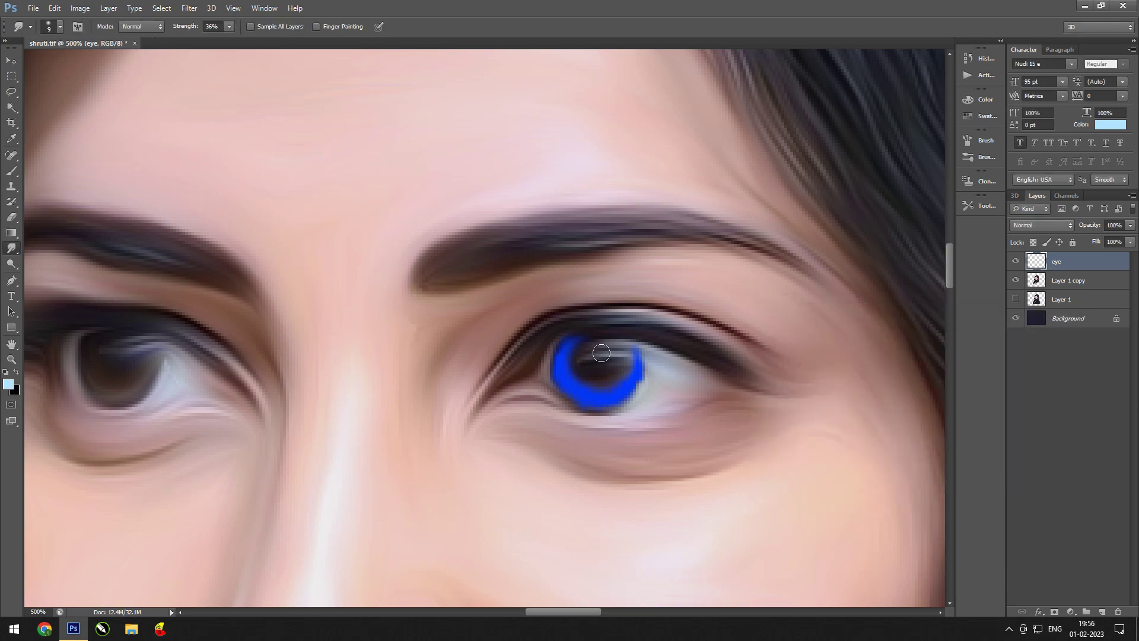
{"action": "left_click", "coordinate": [12, 171]}
{"action": "left_click", "coordinate": [602, 354]}
{"action": "scroll", "coordinate": [599, 356], "scroll_direction": "down", "scroll_amount": 3}
{"action": "scroll", "coordinate": [599, 356], "scroll_direction": "up", "scroll_amount": 3}
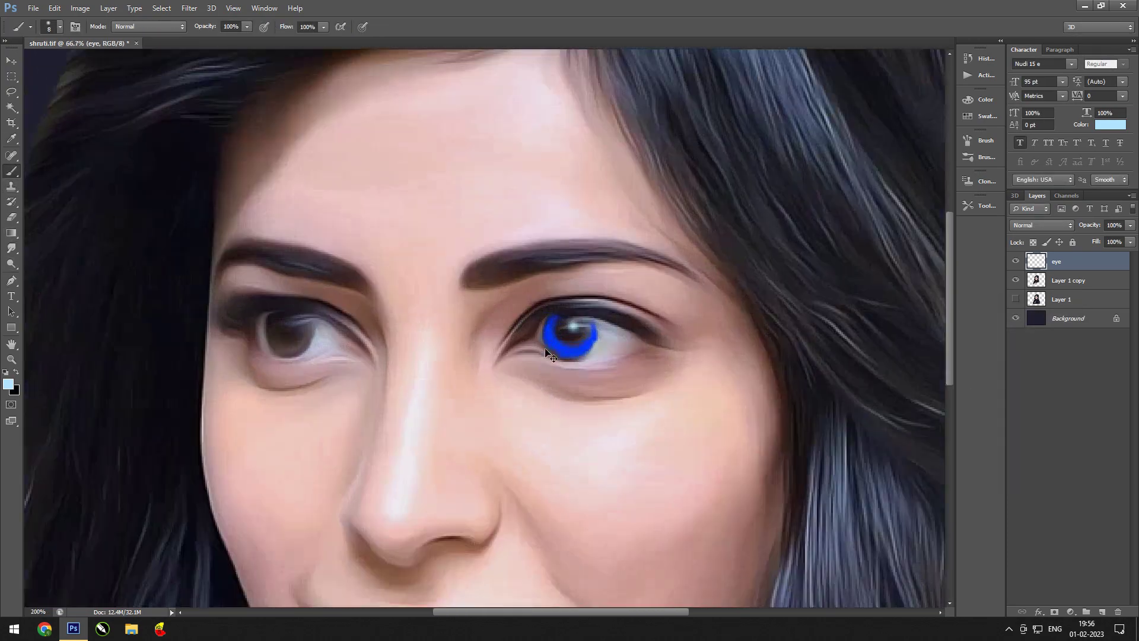
- Set the eye layer's blend mode to Screen so the ring glows
{"action": "left_click", "coordinate": [1041, 224]}
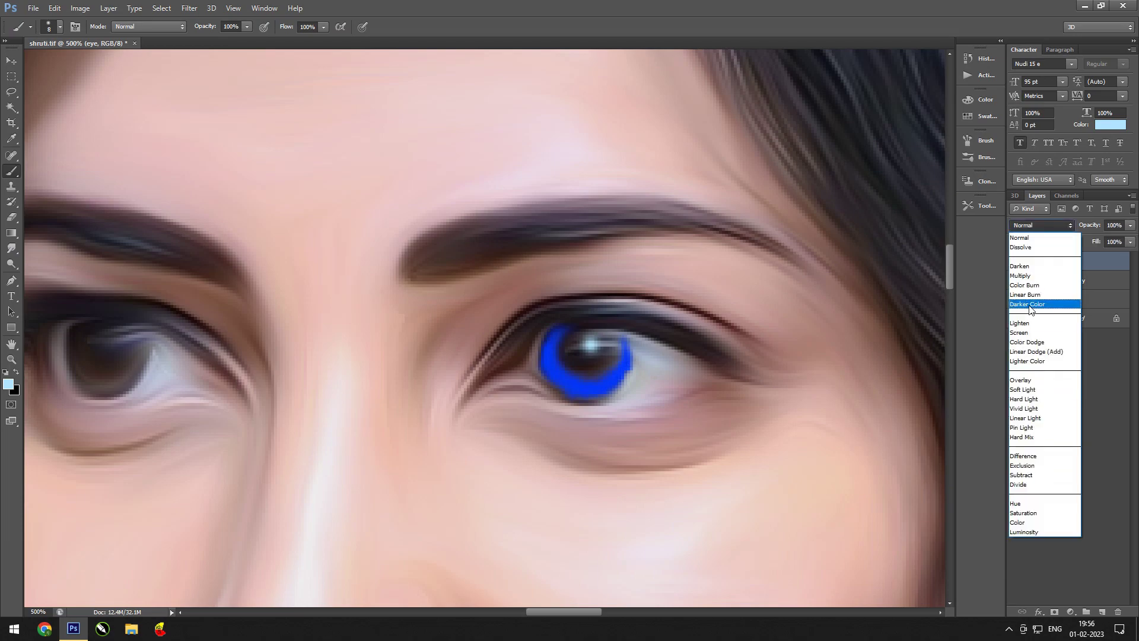
{"action": "left_click", "coordinate": [1032, 325]}
{"action": "key", "text": "ctrl+0"}
{"action": "scroll", "coordinate": [516, 314], "scroll_direction": "up", "scroll_amount": 5}
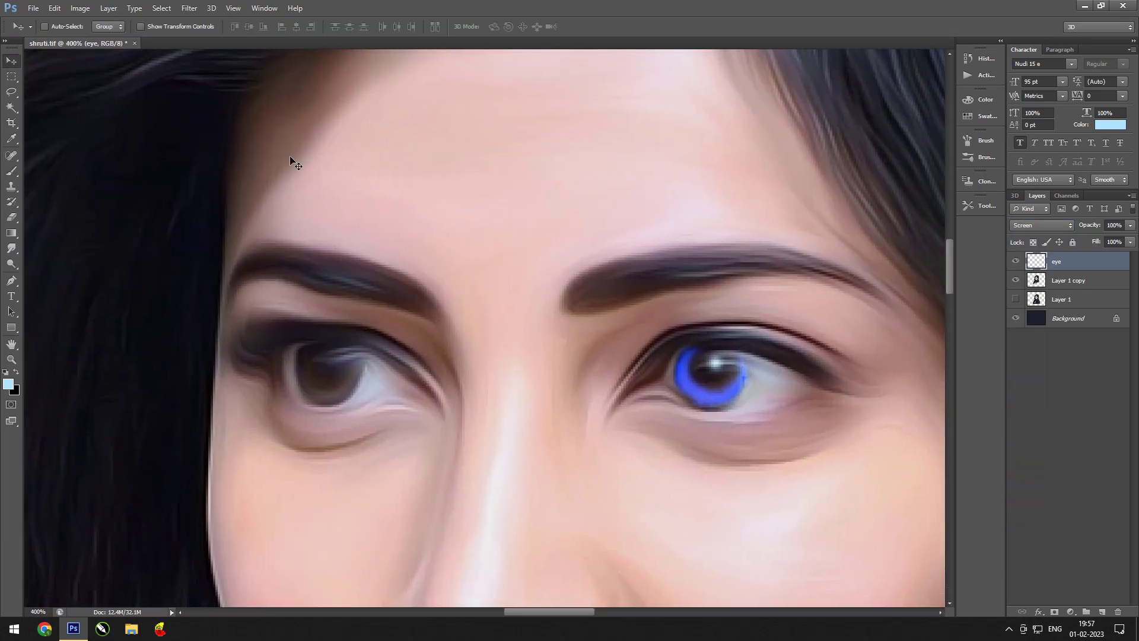
- Duplicate the eye layer and transform the ring copy onto the left eye
{"action": "key", "text": "ctrl+j"}
{"action": "key", "text": "ctrl+t"}
{"action": "mouse_move", "coordinate": [712, 380]}
{"action": "left_mouse_down"}
{"action": "mouse_move", "coordinate": [340, 390]}
{"action": "mouse_move", "coordinate": [356, 385]}
{"action": "left_mouse_up"}
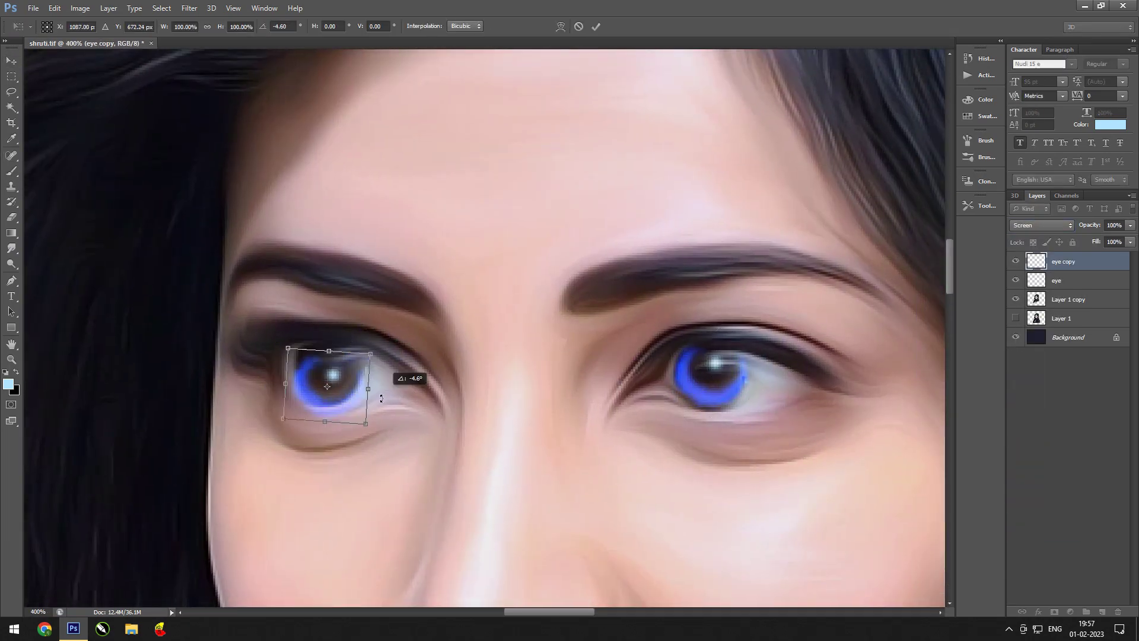
{"action": "key", "text": "Return"}
{"action": "key", "text": "ctrl+0"}
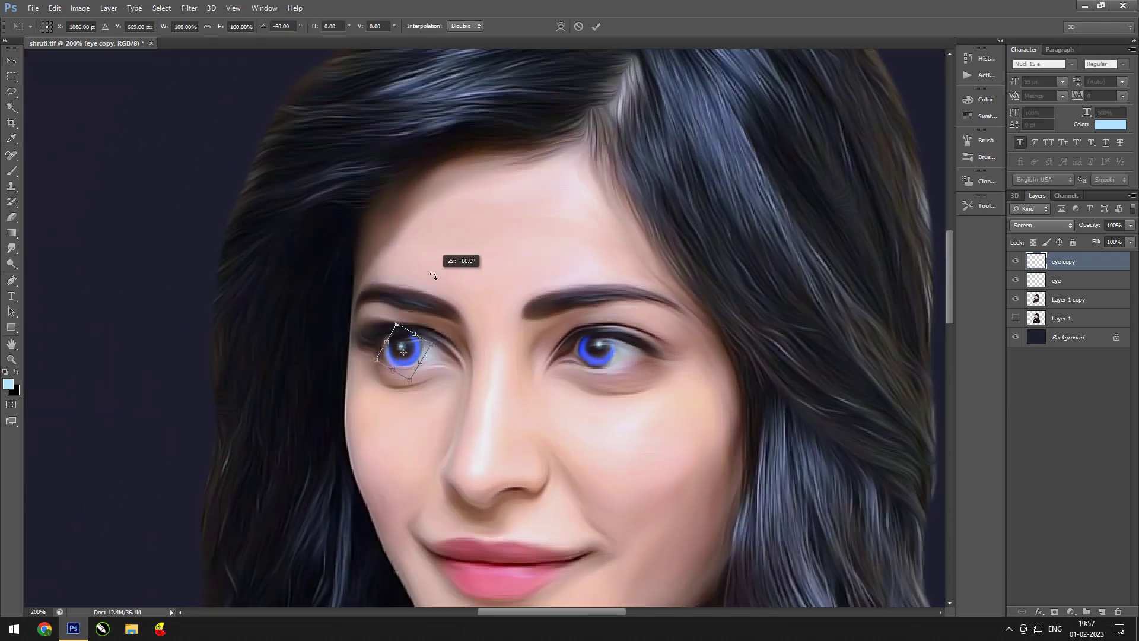
{"action": "scroll", "coordinate": [381, 374], "scroll_direction": "up", "scroll_amount": 4}
- Erase the copied catchlight in the left eye with a 6 px eraser
{"action": "key", "text": "ctrl+0"}
{"action": "scroll", "coordinate": [574, 383], "scroll_direction": "up", "scroll_amount": 5}
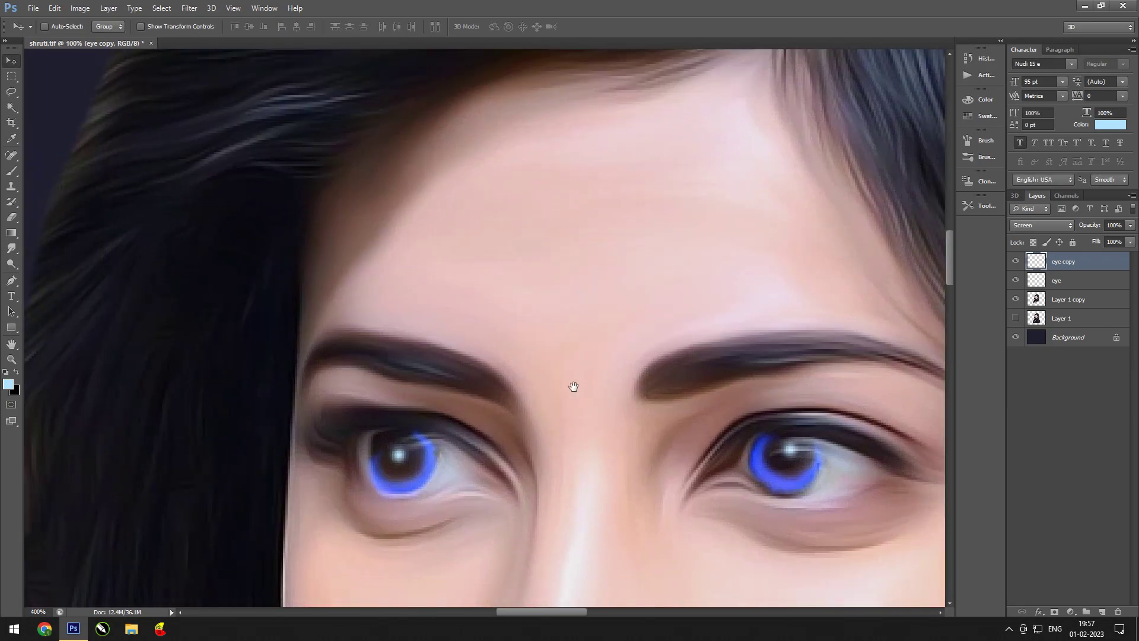
{"action": "scroll", "coordinate": [574, 383], "scroll_direction": "up", "scroll_amount": 2}
{"action": "key", "text": "e"}
{"action": "right_click", "coordinate": [485, 476]}
{"action": "type", "text": "6"}
{"action": "key", "text": "Return"}
{"action": "left_click_drag", "start_coordinate": [424, 424], "coordinate": [430, 422]}
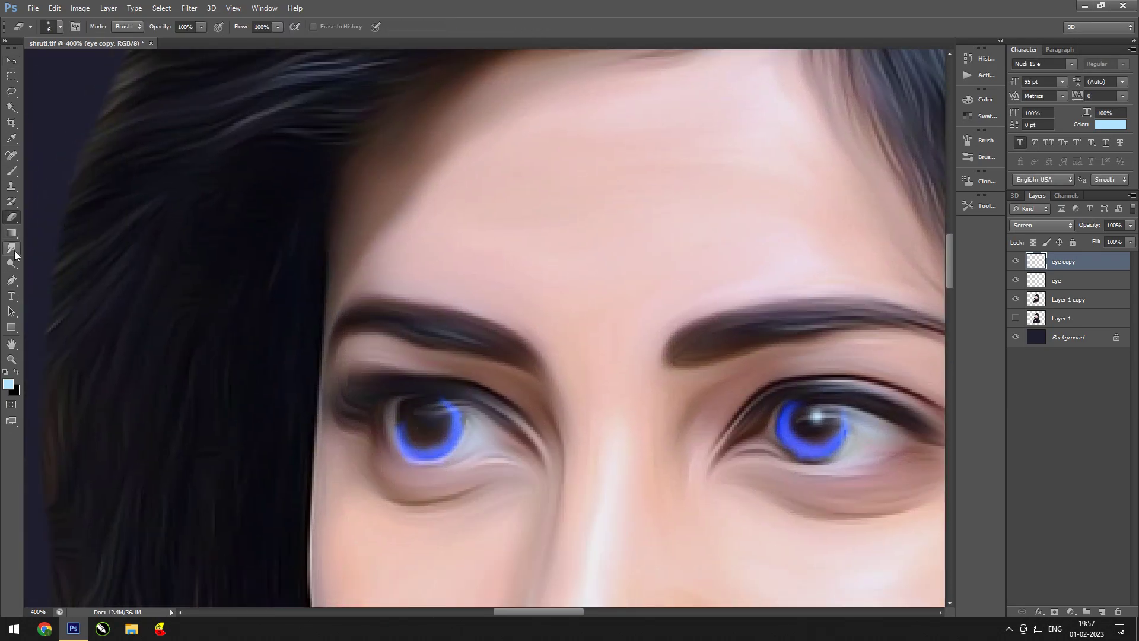
- Paint a small light blue catchlight in the left eye, brush size 4
{"action": "key", "text": "b"}
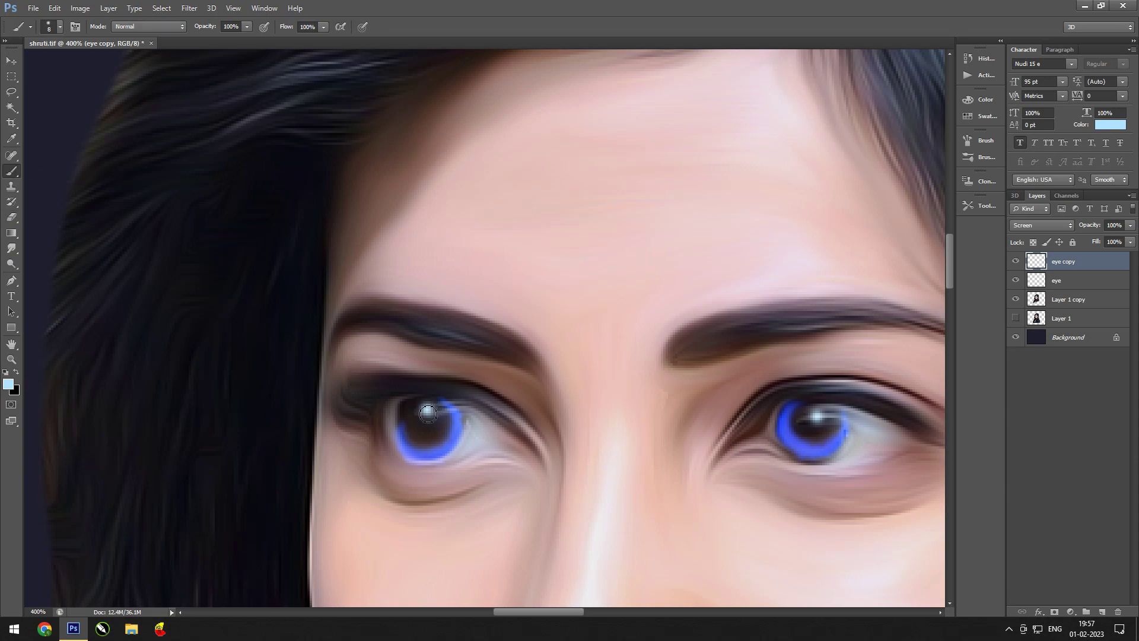
{"action": "left_click", "coordinate": [427, 414]}
{"action": "right_click", "coordinate": [426, 411]}
{"action": "type", "text": "4"}
{"action": "key", "text": "Return"}
{"action": "key", "text": "ctrl+0"}
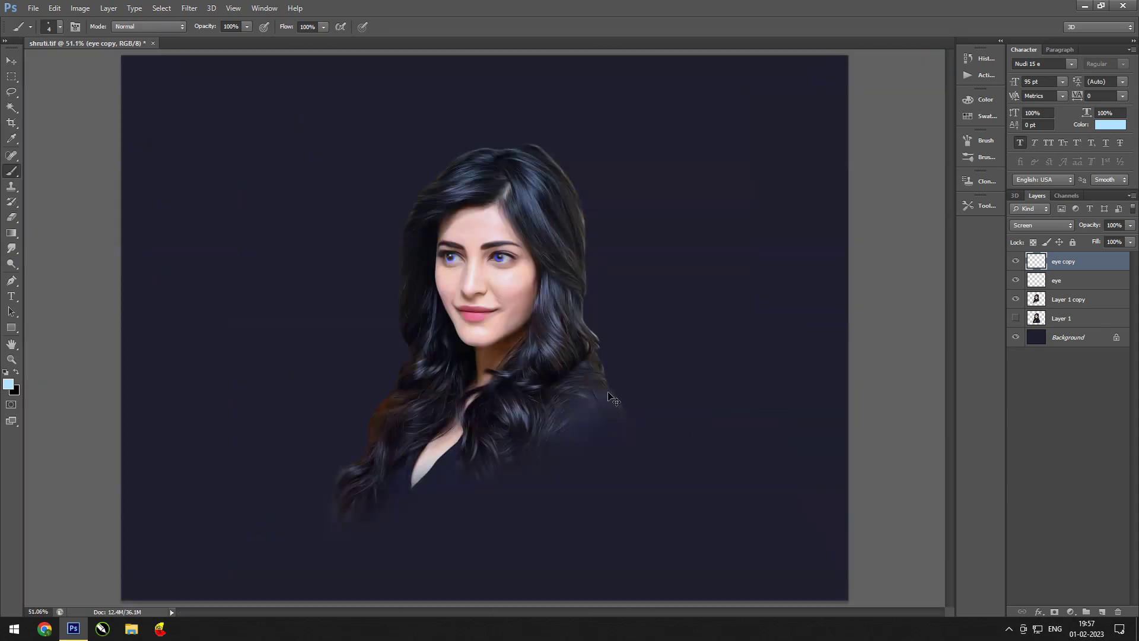
{"action": "scroll", "coordinate": [581, 442], "scroll_direction": "up", "scroll_amount": 3}
{"action": "scroll", "coordinate": [580, 442], "scroll_direction": "down", "scroll_amount": 5}
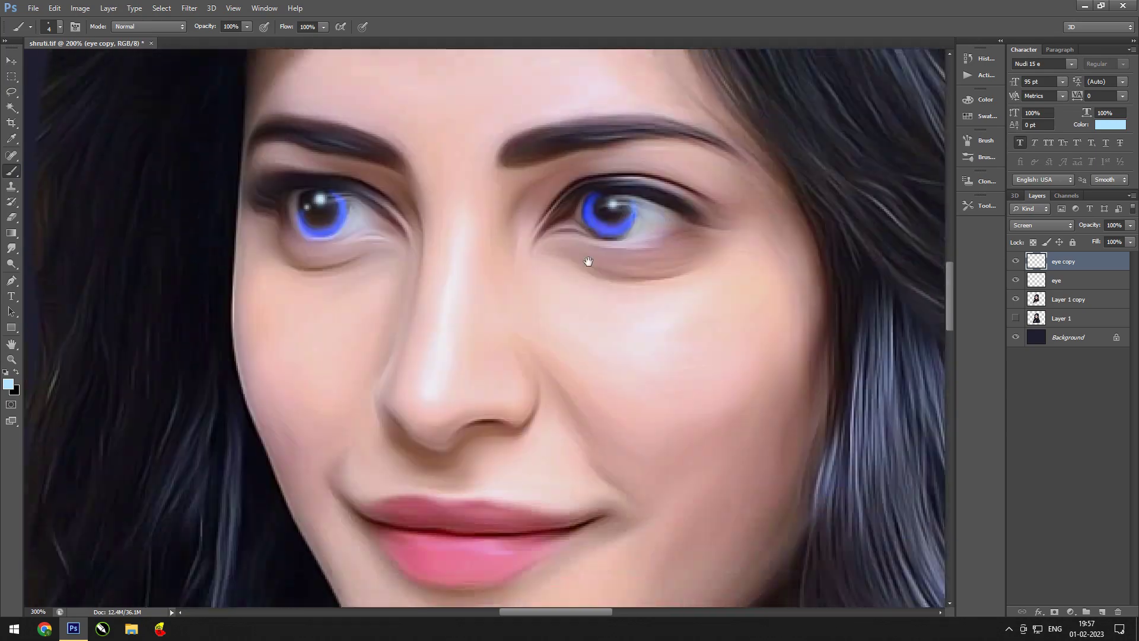
{"action": "scroll", "coordinate": [590, 356], "scroll_direction": "up", "scroll_amount": 3}
- Create a lips layer on top, choose hot pink and a 15 px brush
{"action": "left_click", "coordinate": [1100, 281], "text": "shift"}
{"action": "key", "text": "ctrl+shift+alt+n"}
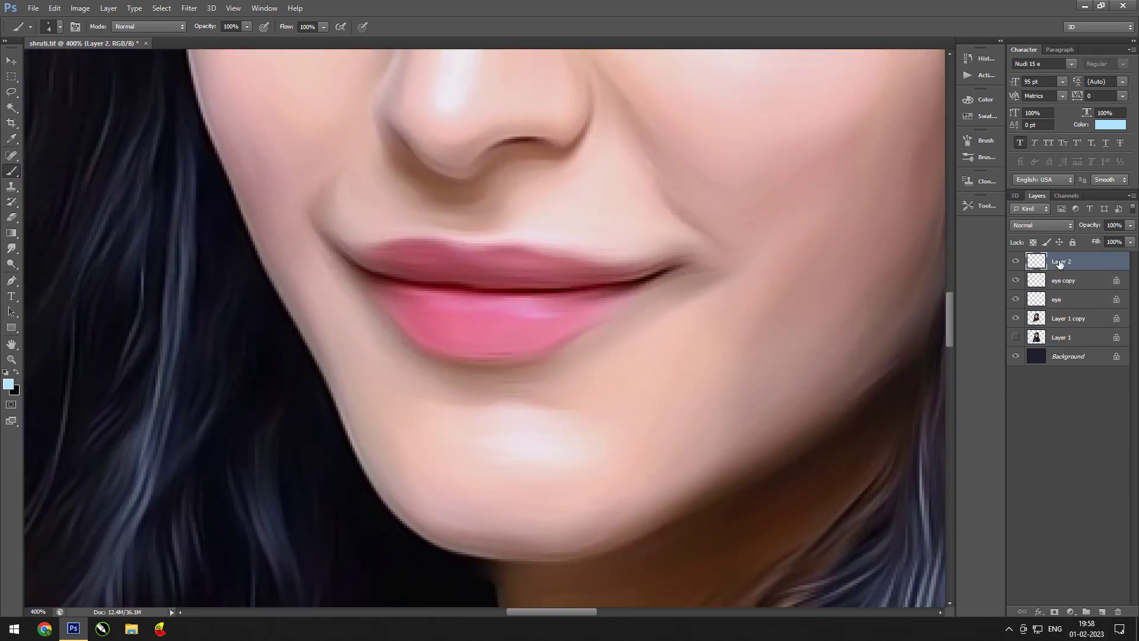
{"action": "key", "text": "Return"}
{"action": "left_click", "coordinate": [8, 384]}
{"action": "left_click", "coordinate": [920, 415]}
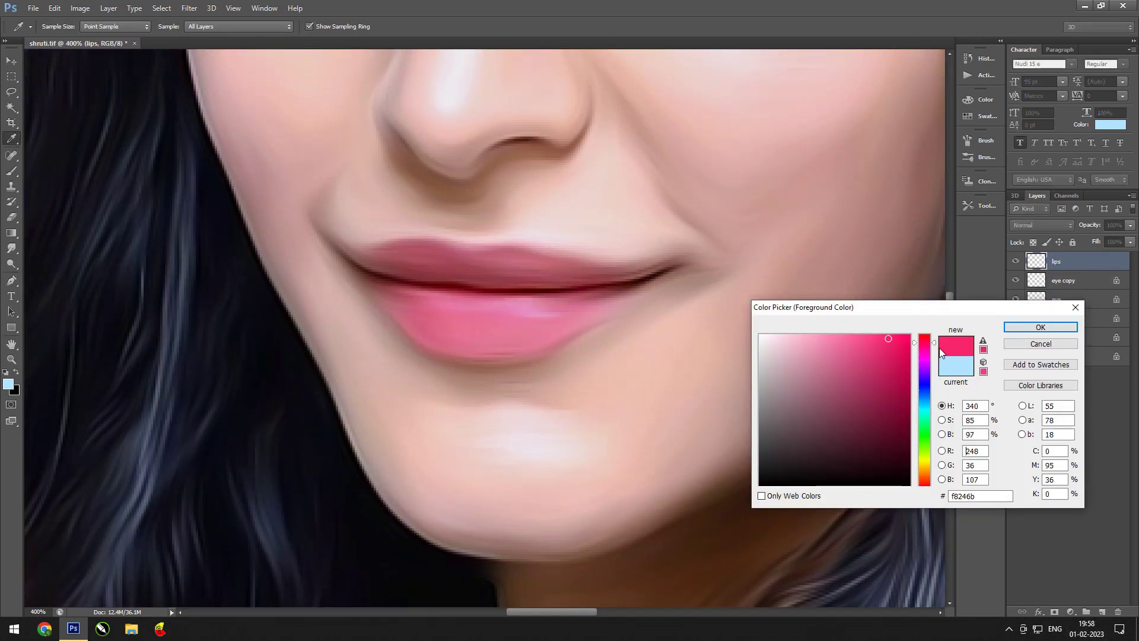
{"action": "left_click", "coordinate": [1037, 325]}
{"action": "right_click", "coordinate": [470, 265]}
{"action": "left_click_drag", "start_coordinate": [481, 291], "coordinate": [482, 293]}
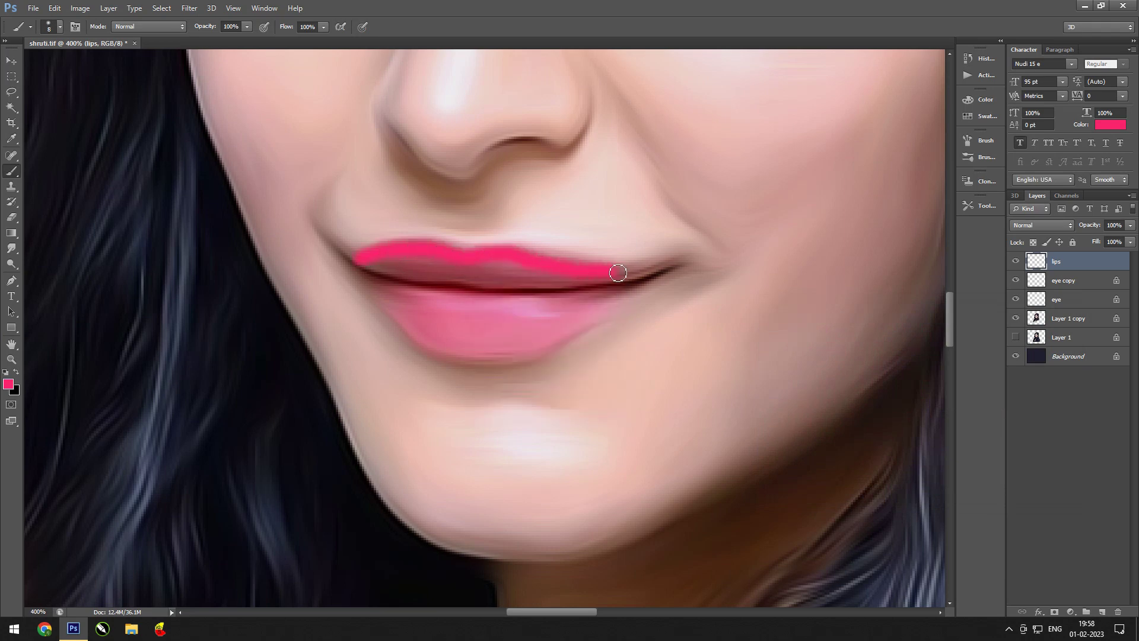
- Paint solid pink over the upper and lower lips to both corners
{"action": "mouse_move", "coordinate": [359, 263]}
{"action": "left_mouse_down"}
{"action": "mouse_move", "coordinate": [618, 273]}
{"action": "mouse_move", "coordinate": [594, 279]}
{"action": "left_mouse_up"}
{"action": "left_click_drag", "start_coordinate": [379, 294], "coordinate": [665, 283]}
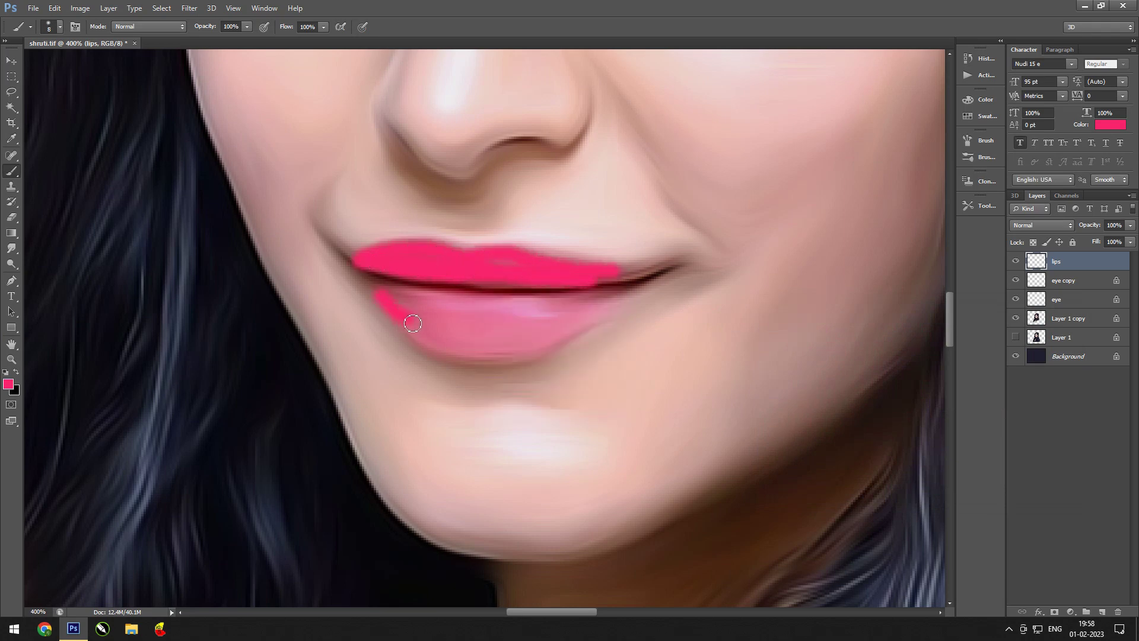
{"action": "key", "text": "ctrl+z"}
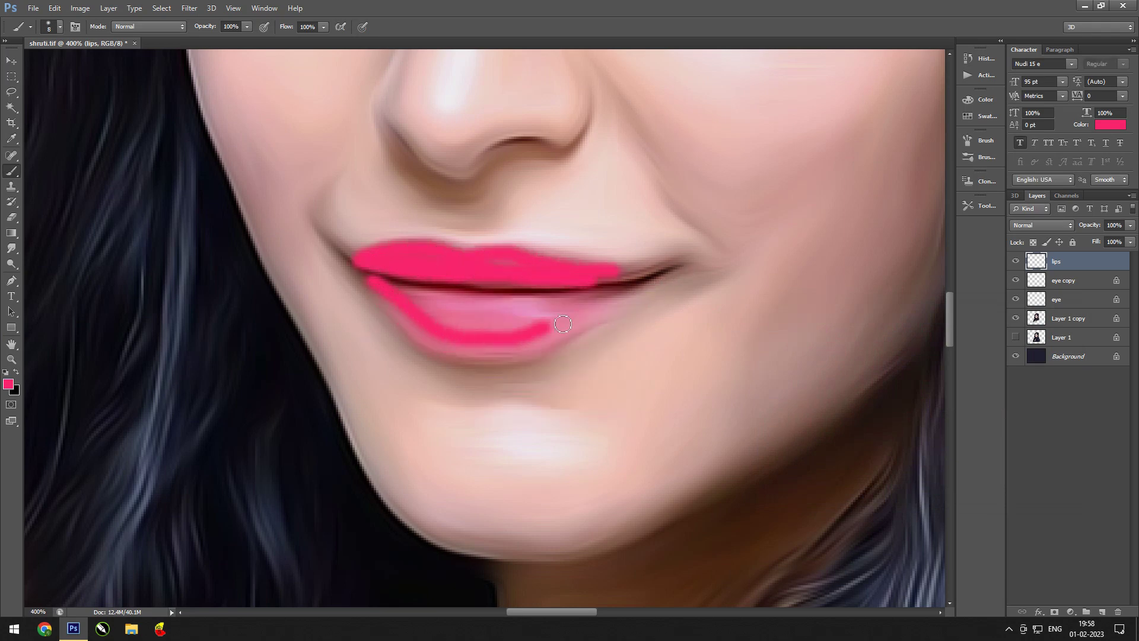
{"action": "left_click_drag", "start_coordinate": [373, 282], "coordinate": [622, 286]}
{"action": "left_click_drag", "start_coordinate": [376, 287], "coordinate": [619, 287]}
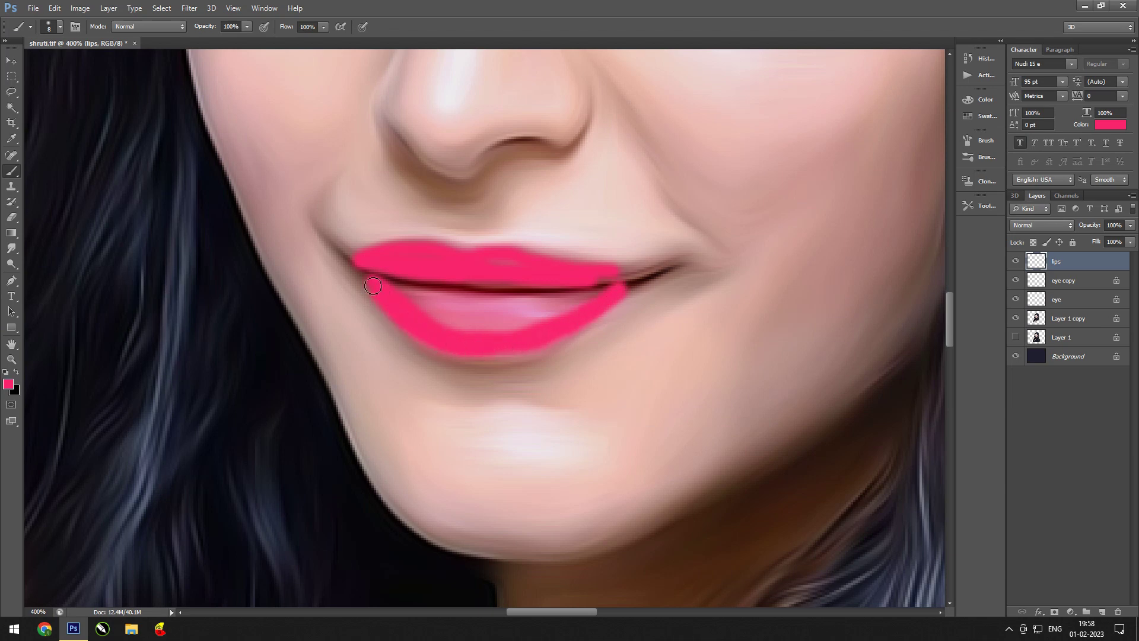
{"action": "mouse_move", "coordinate": [373, 286]}
{"action": "left_mouse_down"}
{"action": "mouse_move", "coordinate": [462, 321]}
{"action": "mouse_move", "coordinate": [593, 297]}
{"action": "mouse_move", "coordinate": [500, 332]}
{"action": "left_mouse_up"}
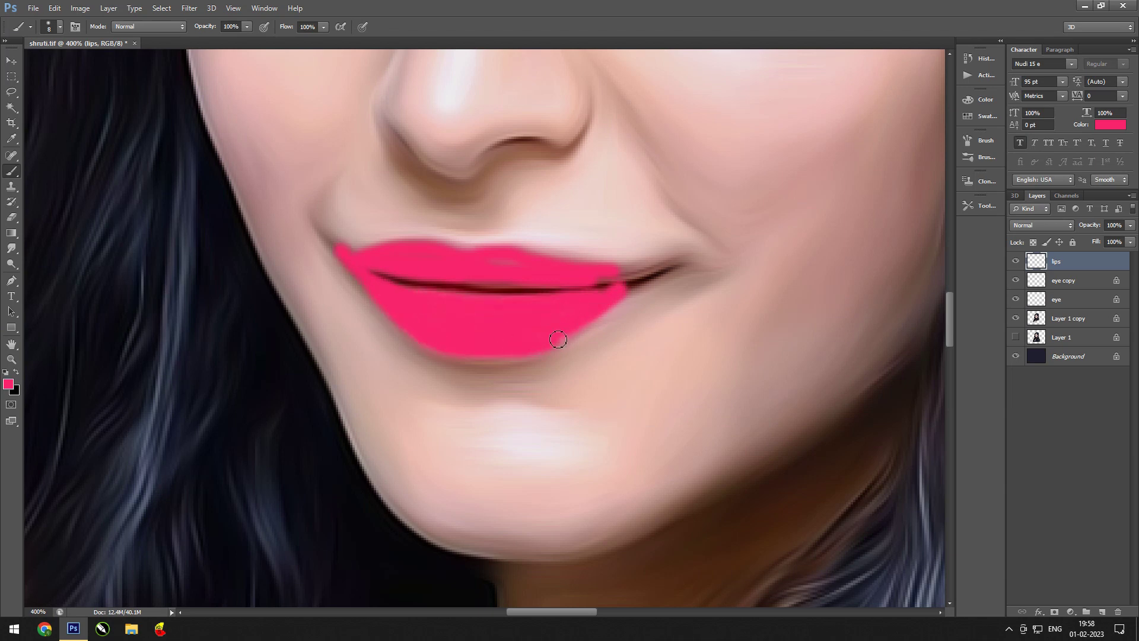
{"action": "right_click", "coordinate": [595, 303]}
{"action": "left_click_drag", "start_coordinate": [623, 282], "coordinate": [660, 272]}
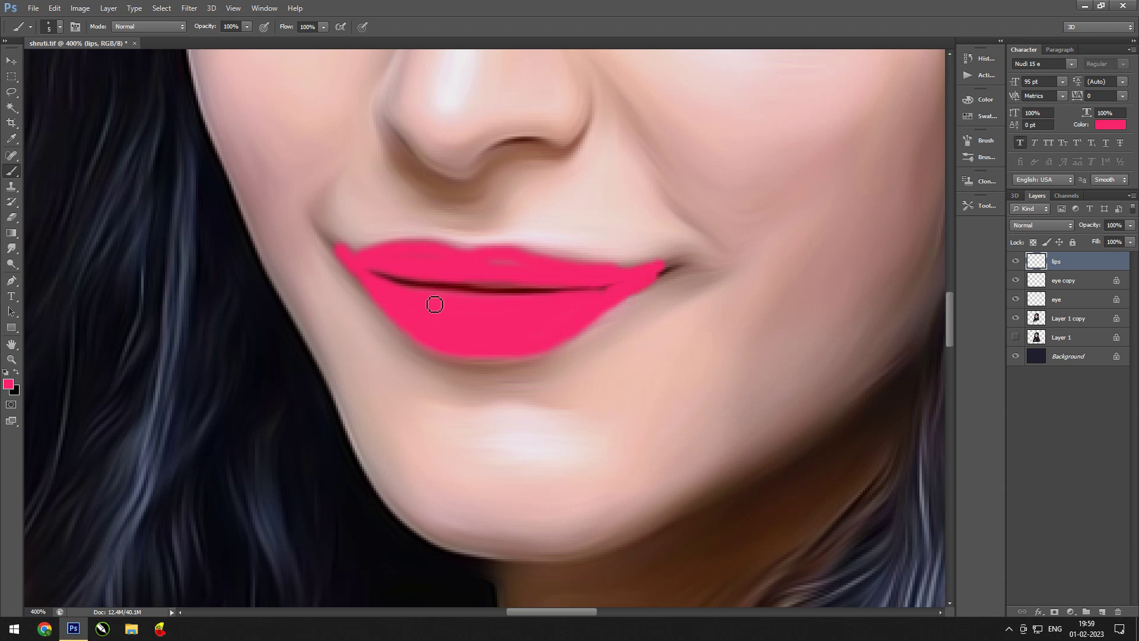
- Set the lips layer's blend mode to Soft Light
{"action": "left_click", "coordinate": [1041, 225]}
{"action": "left_click", "coordinate": [1021, 389]}
{"action": "left_click", "coordinate": [1041, 225]}
{"action": "left_click", "coordinate": [1017, 522]}
{"action": "left_click", "coordinate": [1041, 225]}
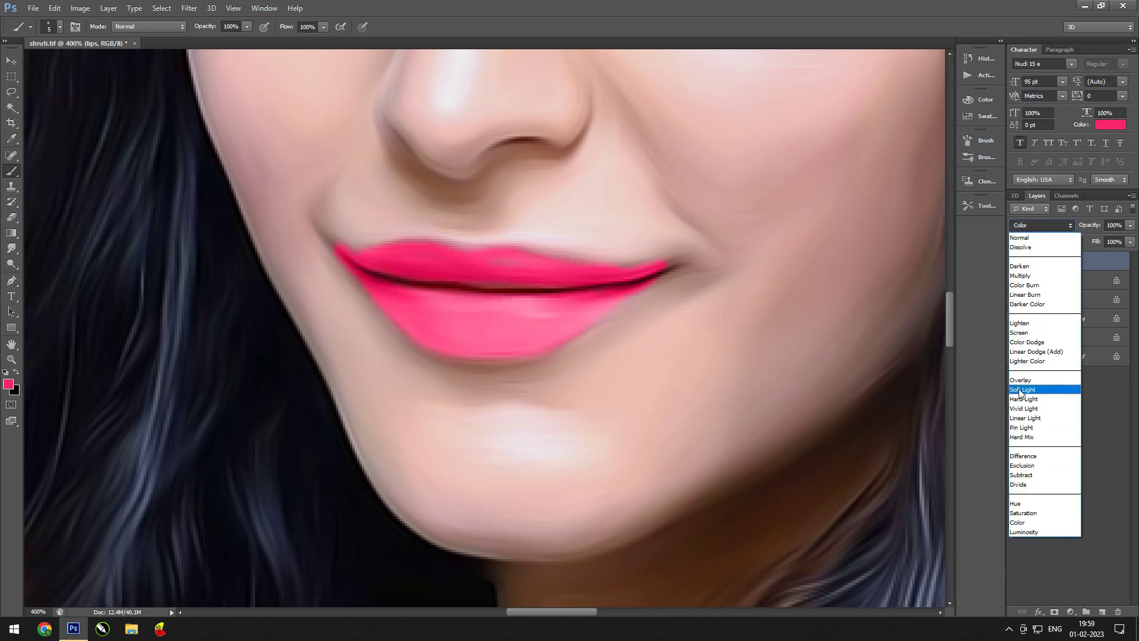
{"action": "left_click", "coordinate": [1019, 390]}
{"action": "left_click", "coordinate": [11, 248]}
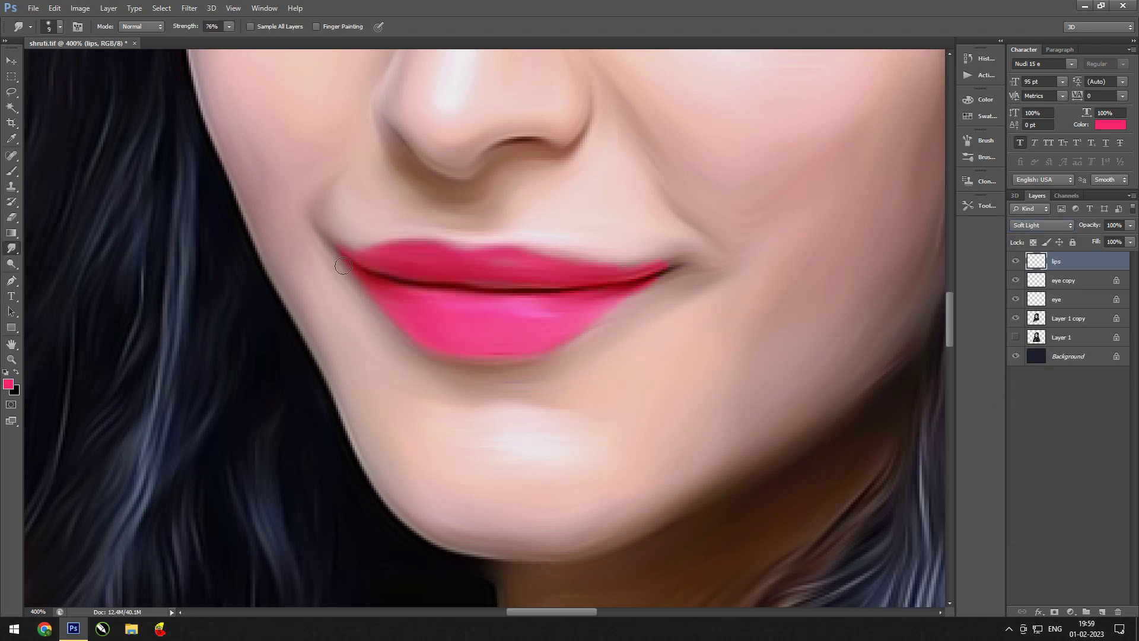
{"action": "key", "text": "ctrl+0"}
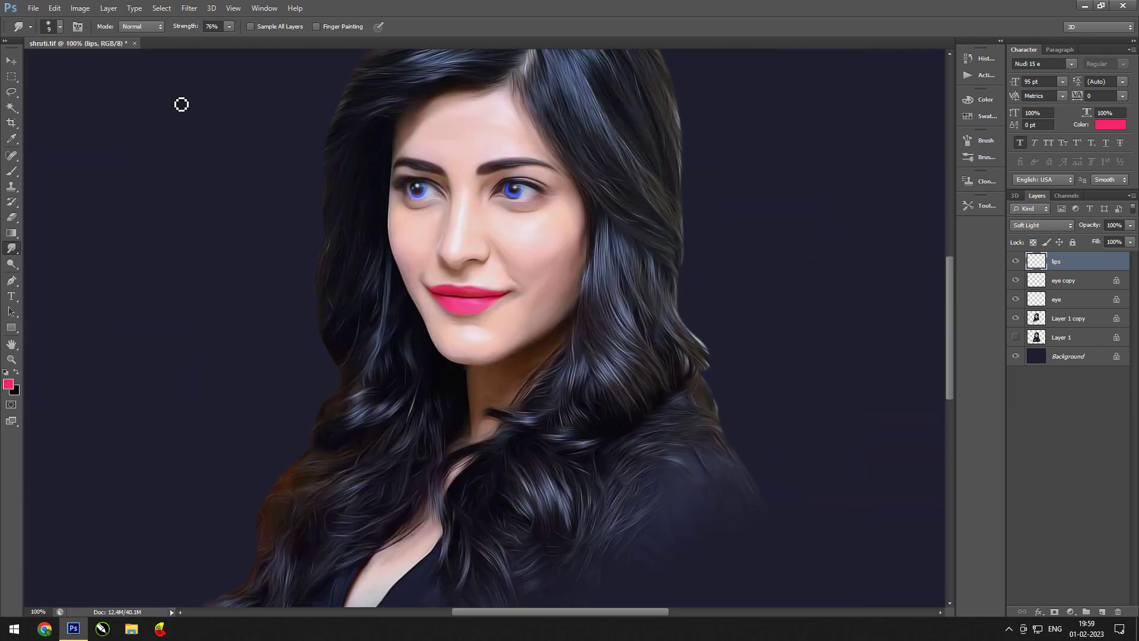
- Add a Hue/Saturation adjustment above Layer 1 copy with slight hue and saturation tweaks
{"action": "key", "text": "v"}
{"action": "left_click", "coordinate": [1067, 318]}
{"action": "left_click", "coordinate": [1071, 612]}
{"action": "left_click", "coordinate": [1058, 462]}
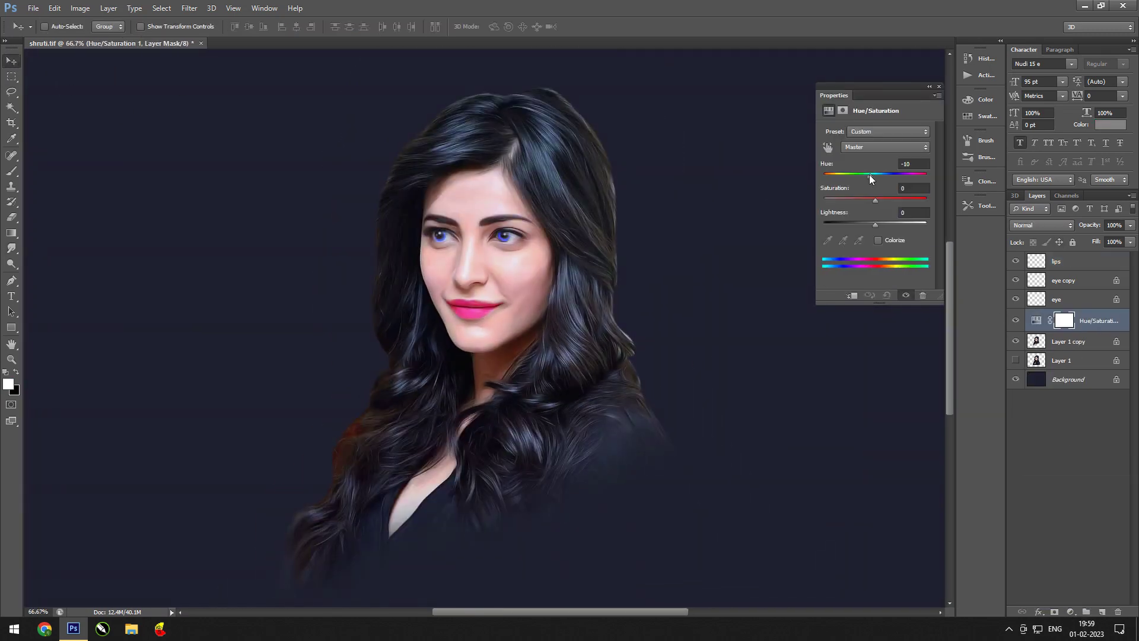
{"action": "left_click_drag", "start_coordinate": [876, 179], "coordinate": [877, 179]}
{"action": "mouse_move", "coordinate": [876, 201]}
{"action": "left_mouse_down"}
{"action": "mouse_move", "coordinate": [888, 199]}
{"action": "mouse_move", "coordinate": [876, 225]}
{"action": "left_mouse_up"}
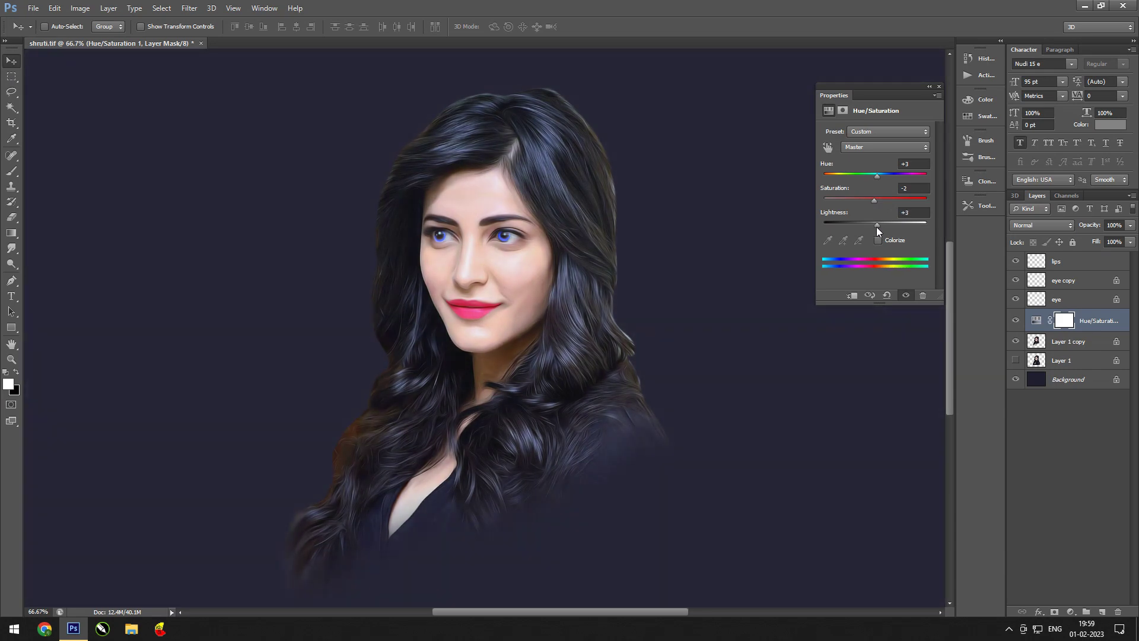
- Merge the adjustment into Layer 1 copy and add a layer above Background
{"action": "left_click", "coordinate": [1084, 346], "text": "shift"}
{"action": "right_click", "coordinate": [1083, 343]}
{"action": "left_click", "coordinate": [948, 431]}
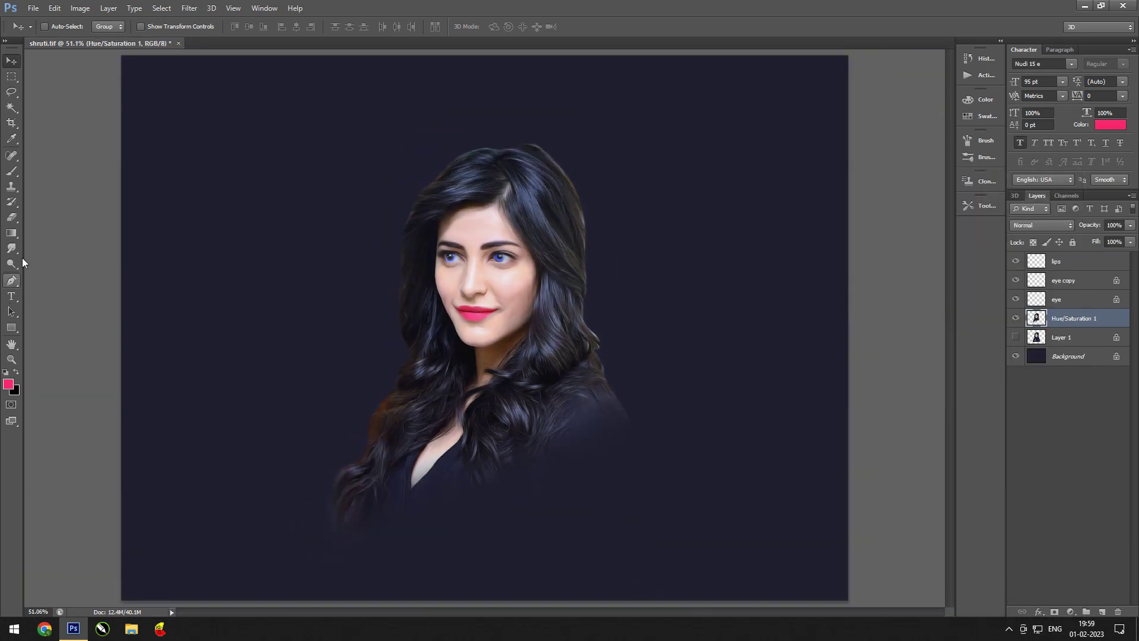
{"action": "left_click", "coordinate": [1085, 356]}
{"action": "left_click", "coordinate": [1101, 612]}
{"action": "type", "text": "1"}
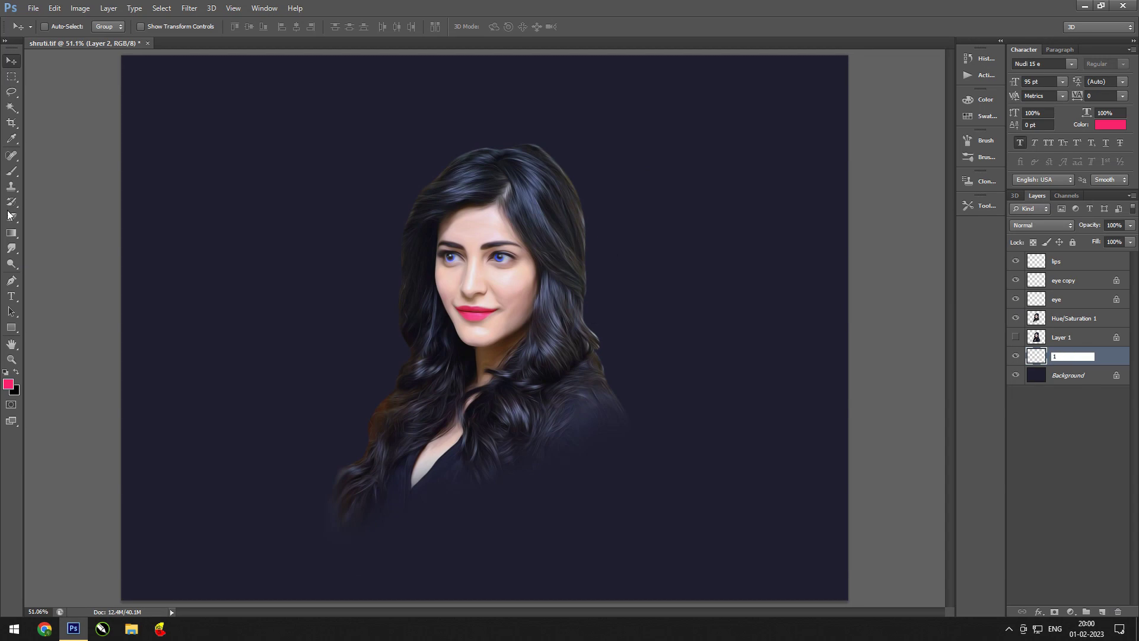
- Name the new layer '1' and rotate the brush tip angle in Brush Settings
{"action": "key", "text": "Return"}
{"action": "key", "text": "b"}
{"action": "right_click", "coordinate": [376, 300]}
{"action": "scroll", "coordinate": [451, 392], "scroll_direction": "down", "scroll_amount": 3}
{"action": "key", "text": "Return"}
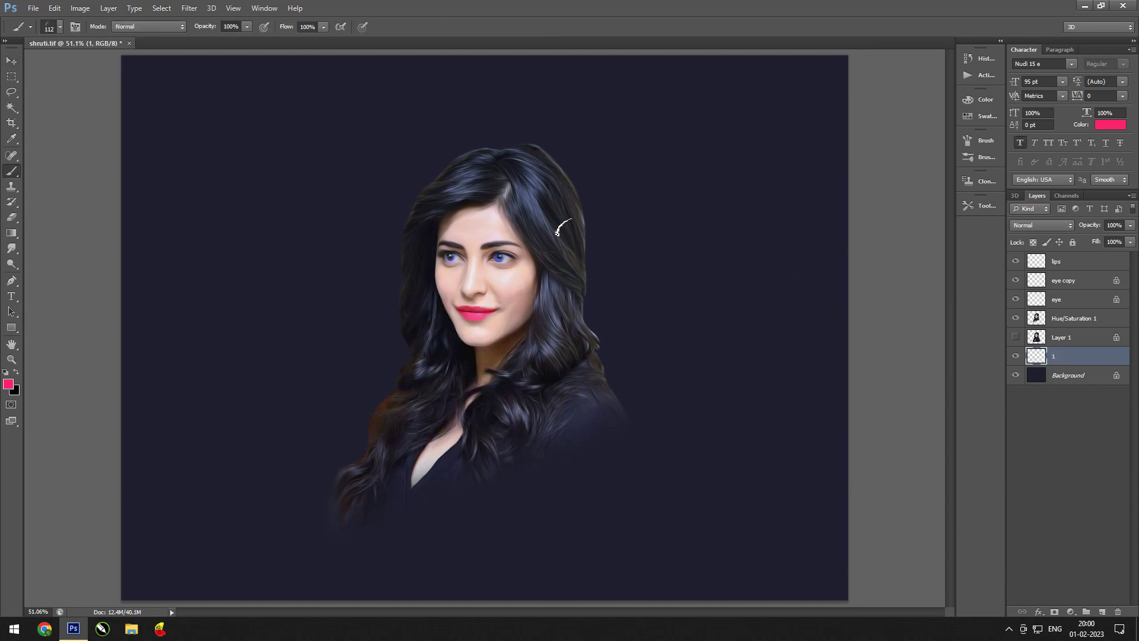
{"action": "key", "text": "F5"}
{"action": "left_click_drag", "start_coordinate": [939, 292], "coordinate": [918, 303]}
- Paint trial red hair strands, then merge and Gaussian-blur them
{"action": "key", "text": "ctrl+plus"}
{"action": "key", "text": "ctrl+plus"}
{"action": "key", "text": "ctrl+plus"}
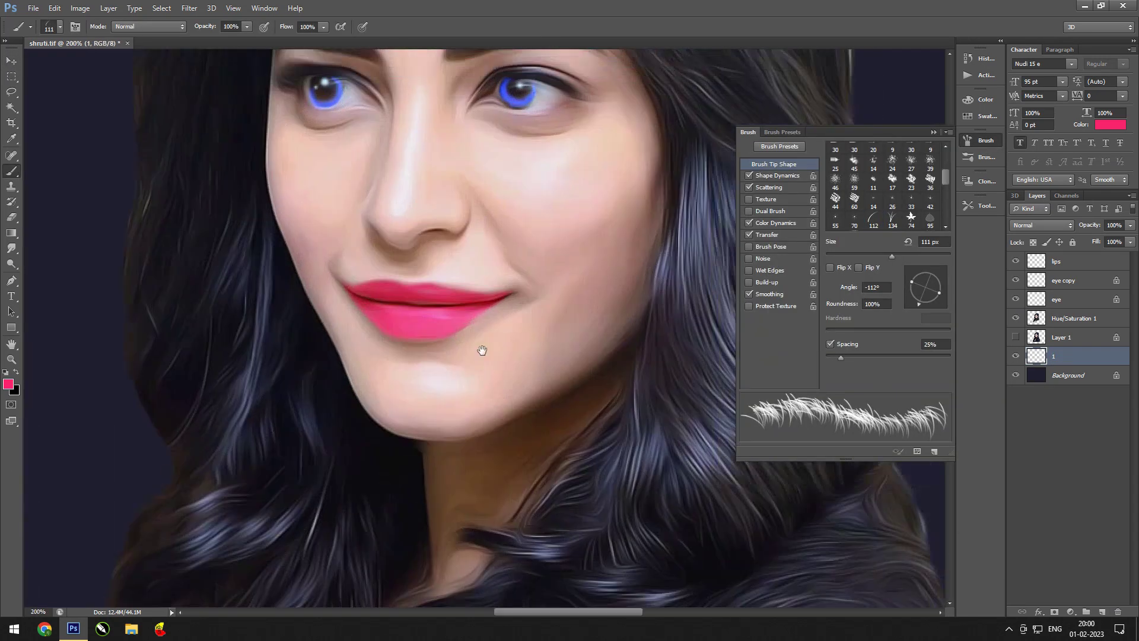
{"action": "left_click_drag", "start_coordinate": [546, 202], "coordinate": [504, 125]}
{"action": "mouse_move", "coordinate": [593, 356]}
{"action": "left_mouse_down"}
{"action": "mouse_move", "coordinate": [522, 231]}
{"action": "mouse_move", "coordinate": [421, 131]}
{"action": "left_mouse_up"}
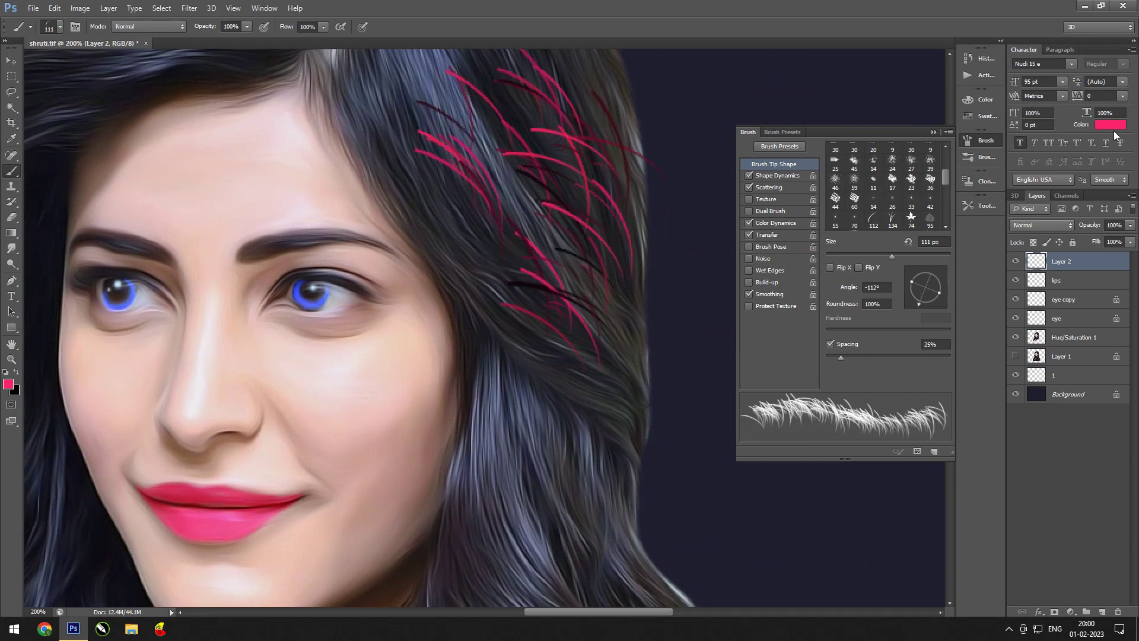
{"action": "key", "text": "ctrl+e"}
{"action": "left_click", "coordinate": [189, 8]}
{"action": "left_click", "coordinate": [356, 200]}
{"action": "left_click", "coordinate": [1064, 209]}
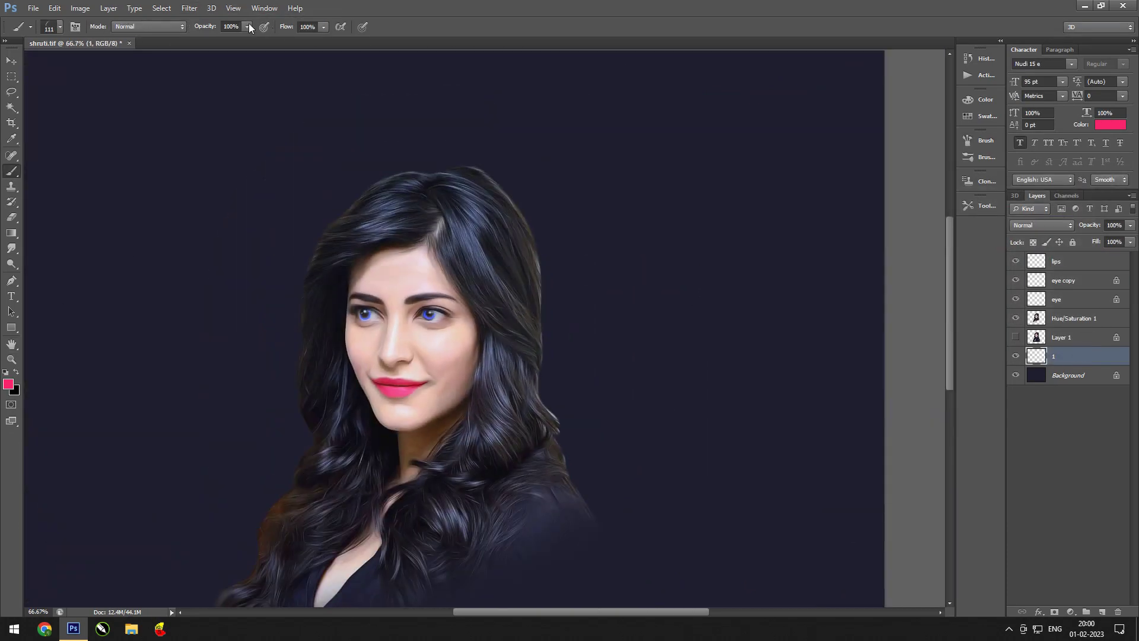
{"action": "right_click", "coordinate": [263, 215]}
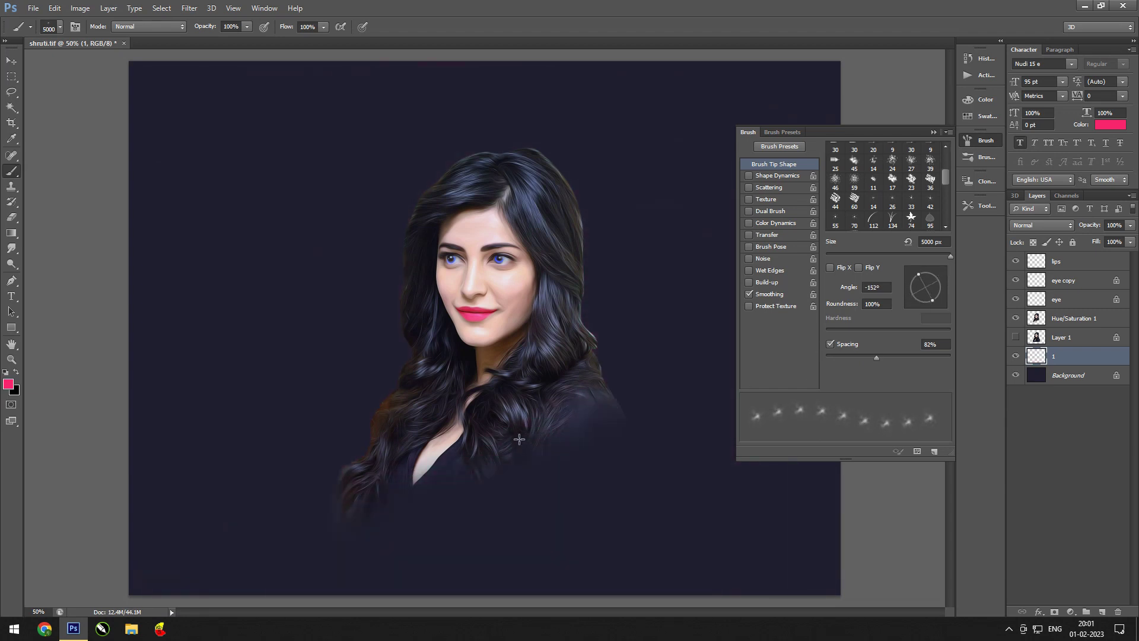
- Add a new empty layer named c2 above the background
{"action": "left_click", "coordinate": [967, 140]}
{"action": "left_click", "coordinate": [1068, 375]}
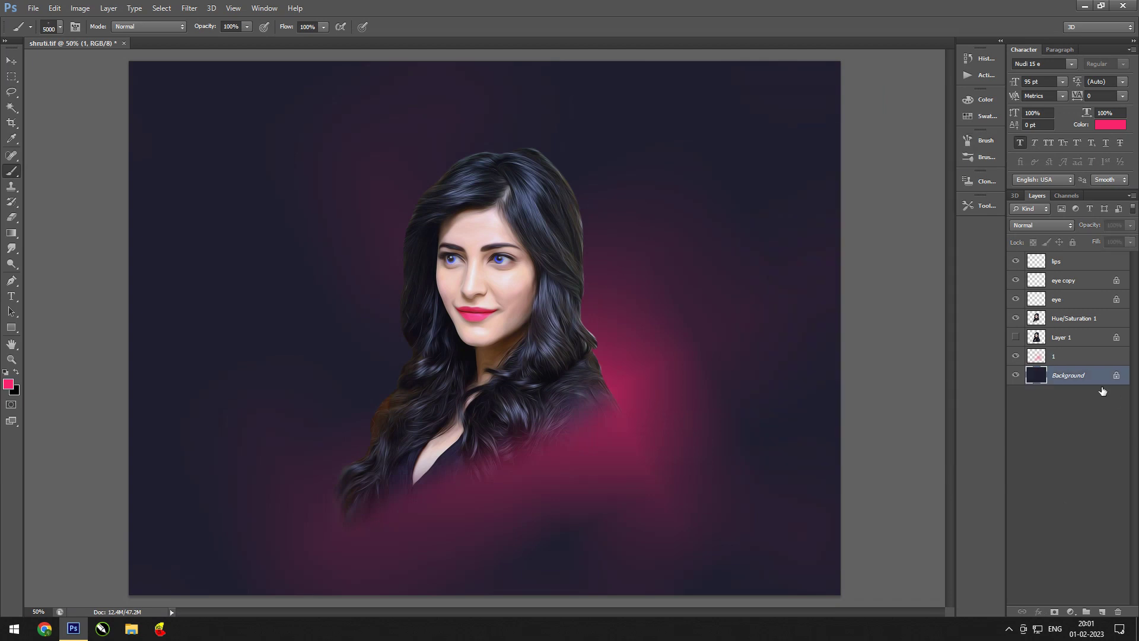
{"action": "key", "text": "ctrl+shift+alt+n"}
{"action": "type", "text": "c2"}
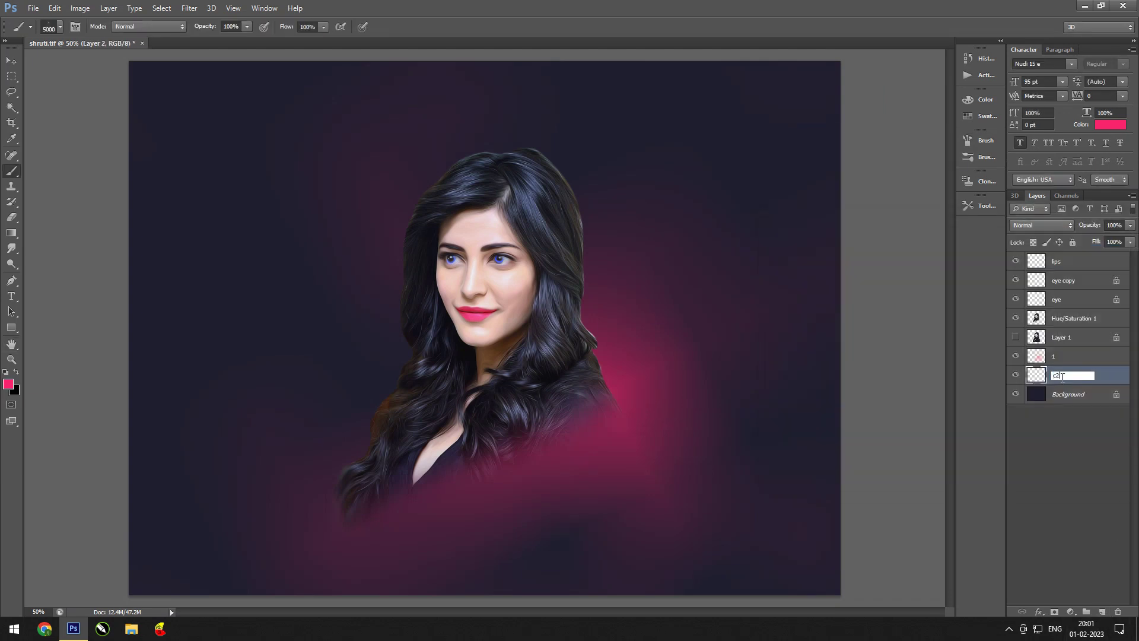
- Paint a large pink S-shaped swirl behind the portrait with a 1521 px soft brush
{"action": "right_click", "coordinate": [463, 265]}
{"action": "type", "text": "160"}
{"action": "key", "text": "Return"}
{"action": "right_click", "coordinate": [700, 266]}
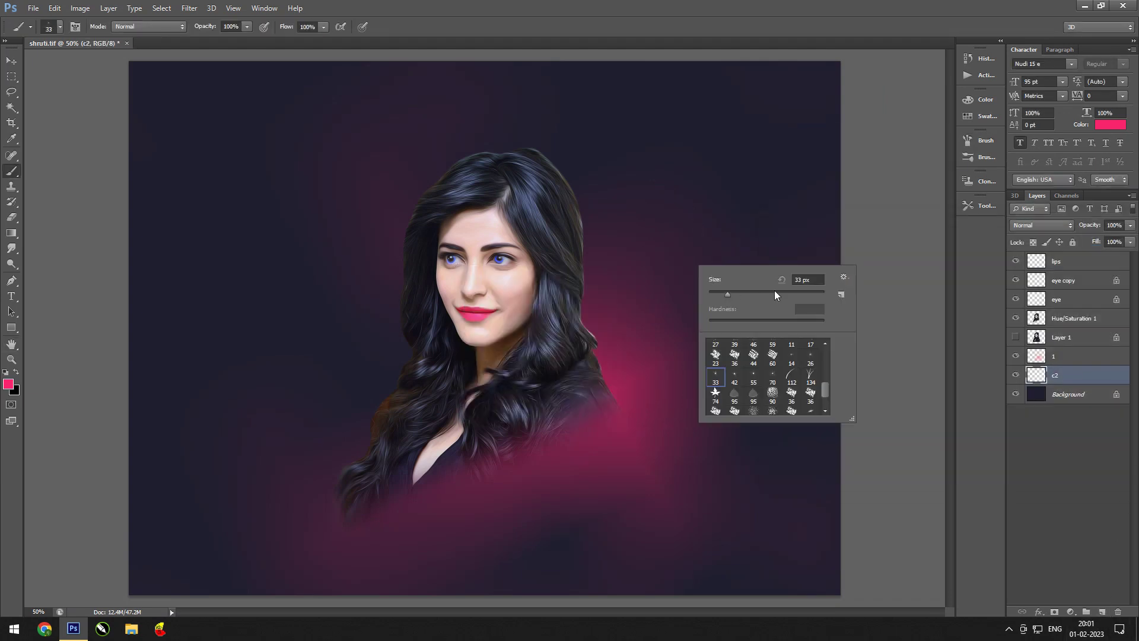
{"action": "type", "text": "1521"}
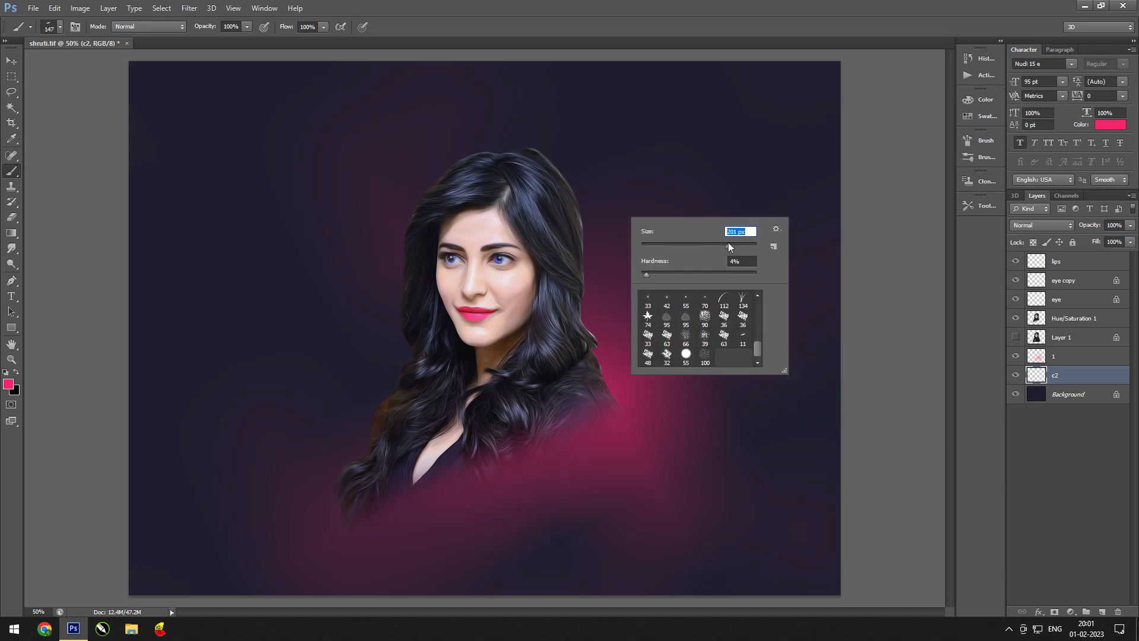
{"action": "key", "text": "Return"}
{"action": "left_click_drag", "start_coordinate": [800, 100], "coordinate": [285, 587]}
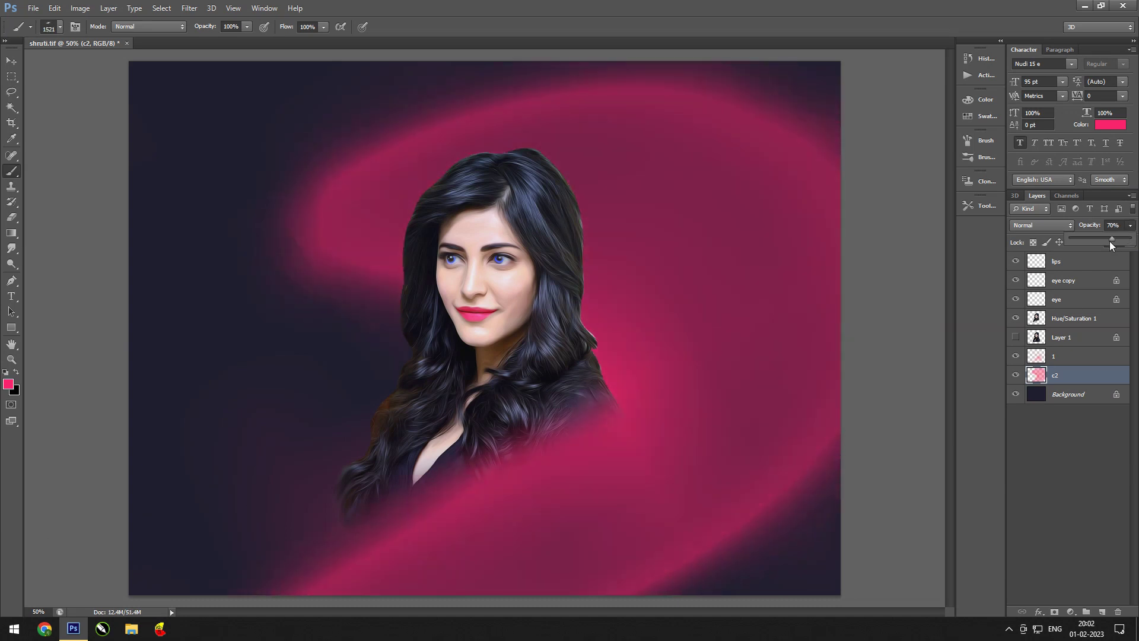
- Set c2's blend mode to Color and add an empty layer below it
{"action": "left_click", "coordinate": [1042, 224]}
{"action": "left_click", "coordinate": [1028, 526]}
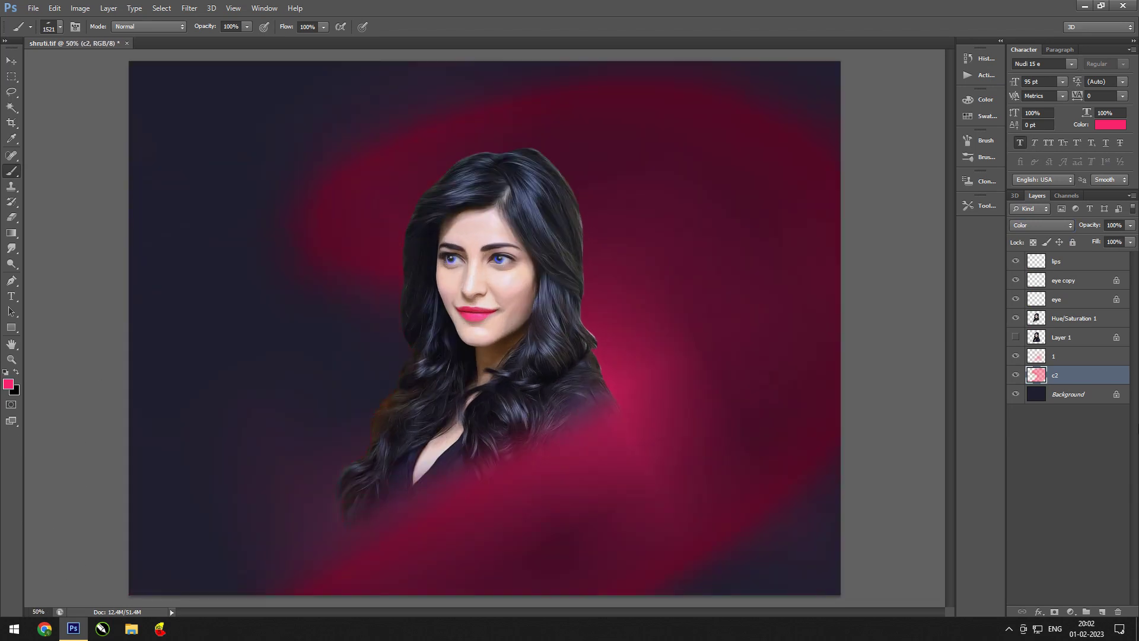
{"action": "left_click", "coordinate": [1101, 611], "text": "ctrl"}
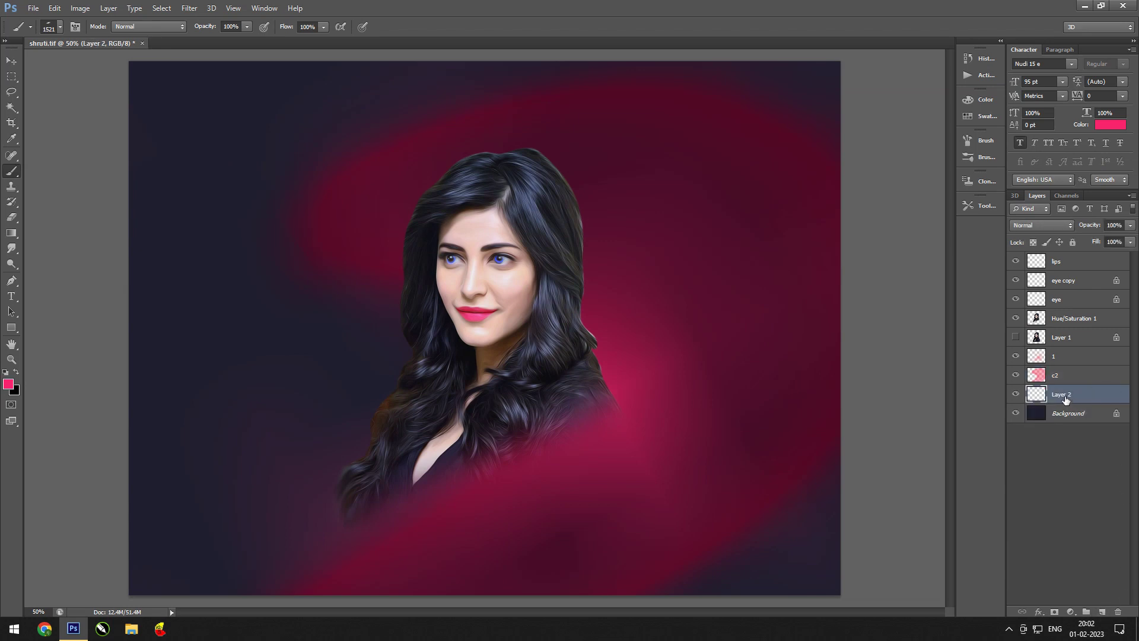
{"action": "type", "text": "c3"}
- Name the layer c3, choose a textured cloud brush tip and sample the eye's blue
{"action": "key", "text": "Return"}
{"action": "right_click", "coordinate": [787, 369]}
{"action": "scroll", "coordinate": [721, 505], "scroll_direction": "up", "scroll_amount": 3}
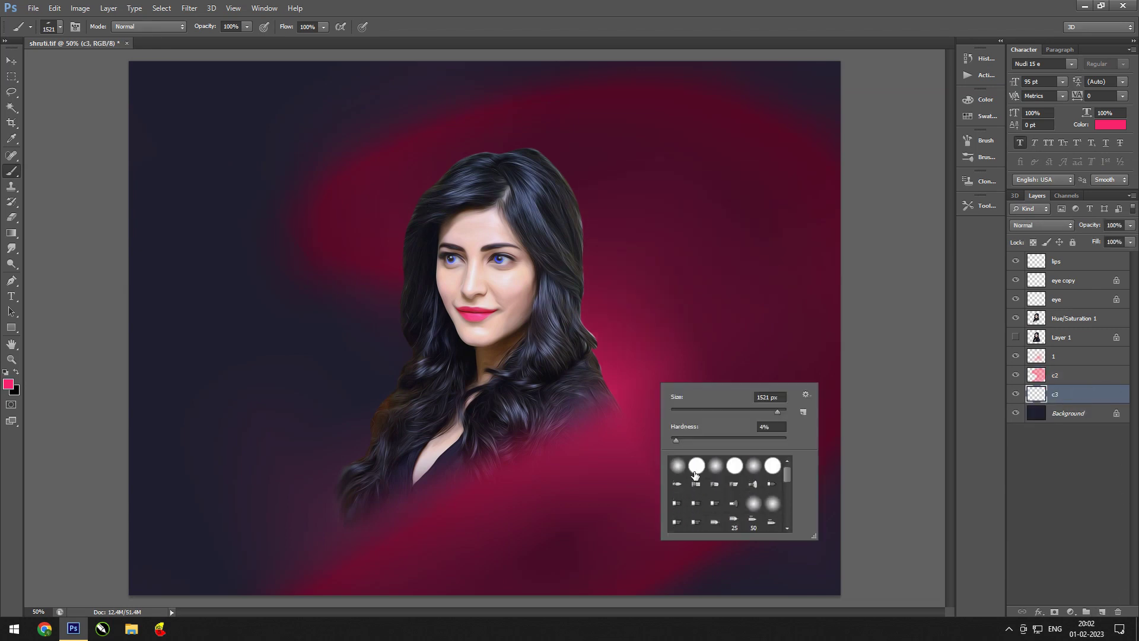
{"action": "scroll", "coordinate": [720, 505], "scroll_direction": "down", "scroll_amount": 3}
{"action": "scroll", "coordinate": [721, 505], "scroll_direction": "down", "scroll_amount": 2}
{"action": "left_click", "coordinate": [696, 481]}
{"action": "scroll", "coordinate": [729, 510], "scroll_direction": "down", "scroll_amount": 2}
{"action": "scroll", "coordinate": [741, 513], "scroll_direction": "down", "scroll_amount": 2}
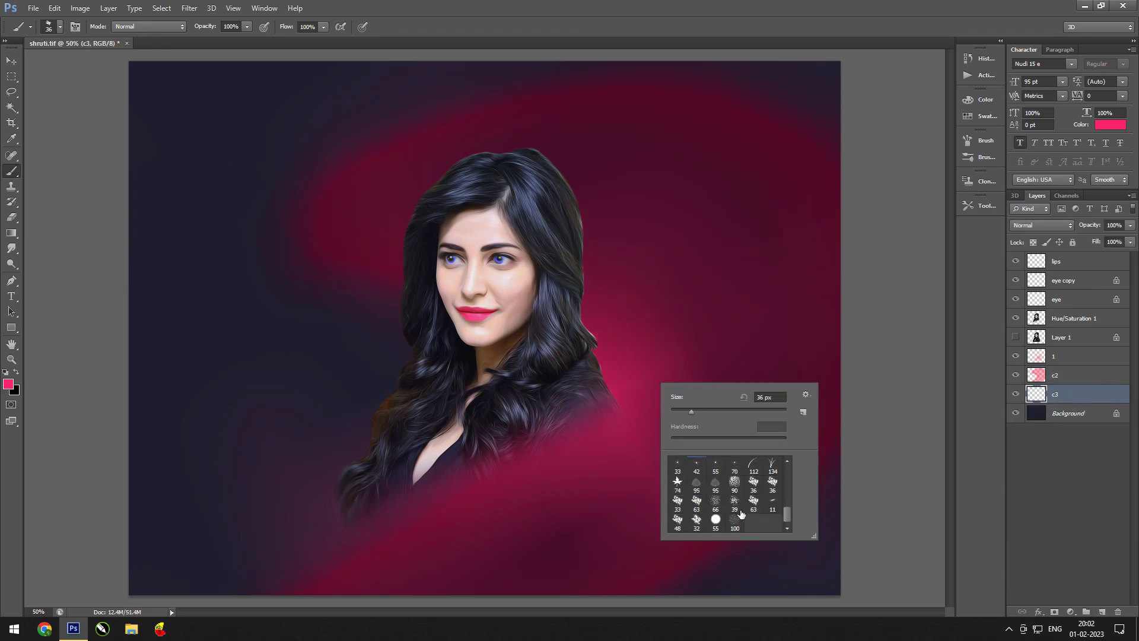
{"action": "left_click", "coordinate": [9, 384]}
{"action": "left_click_drag", "start_coordinate": [501, 259], "coordinate": [514, 261]}
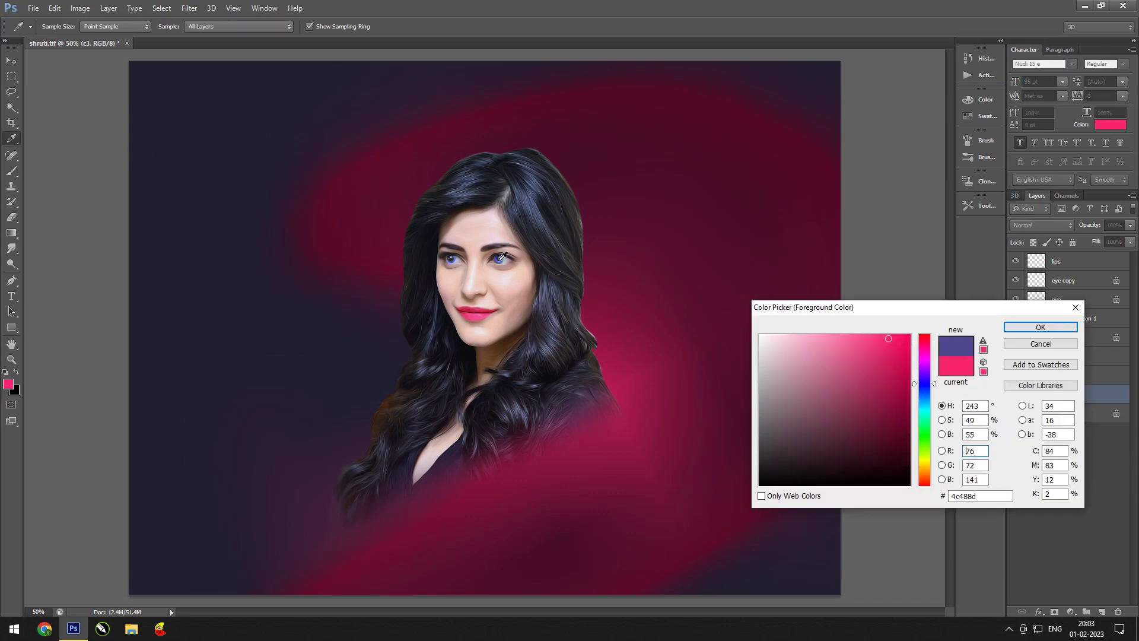
{"action": "left_click", "coordinate": [1040, 326]}
- Paint trial blue patches to the right of the hair, then undo them
{"action": "left_click_drag", "start_coordinate": [628, 302], "coordinate": [735, 341]}
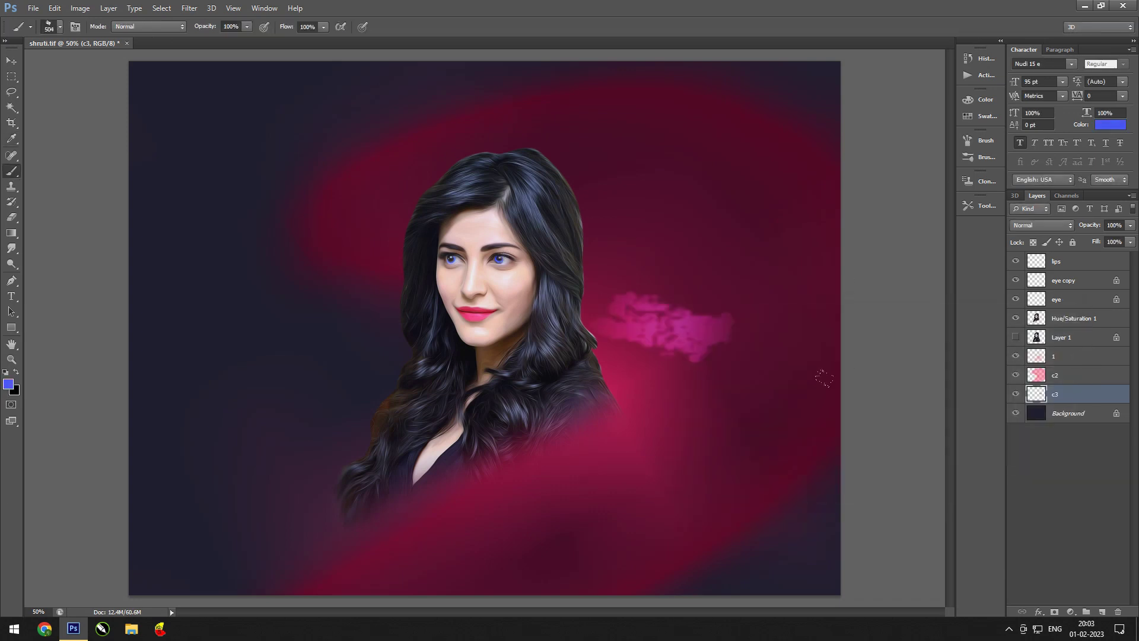
{"action": "key", "text": "ctrl+z"}
{"action": "left_click", "coordinate": [1061, 356]}
{"action": "left_click_drag", "start_coordinate": [587, 296], "coordinate": [676, 332]}
{"action": "right_click", "coordinate": [777, 365]}
{"action": "left_click_drag", "start_coordinate": [623, 285], "coordinate": [759, 356]}
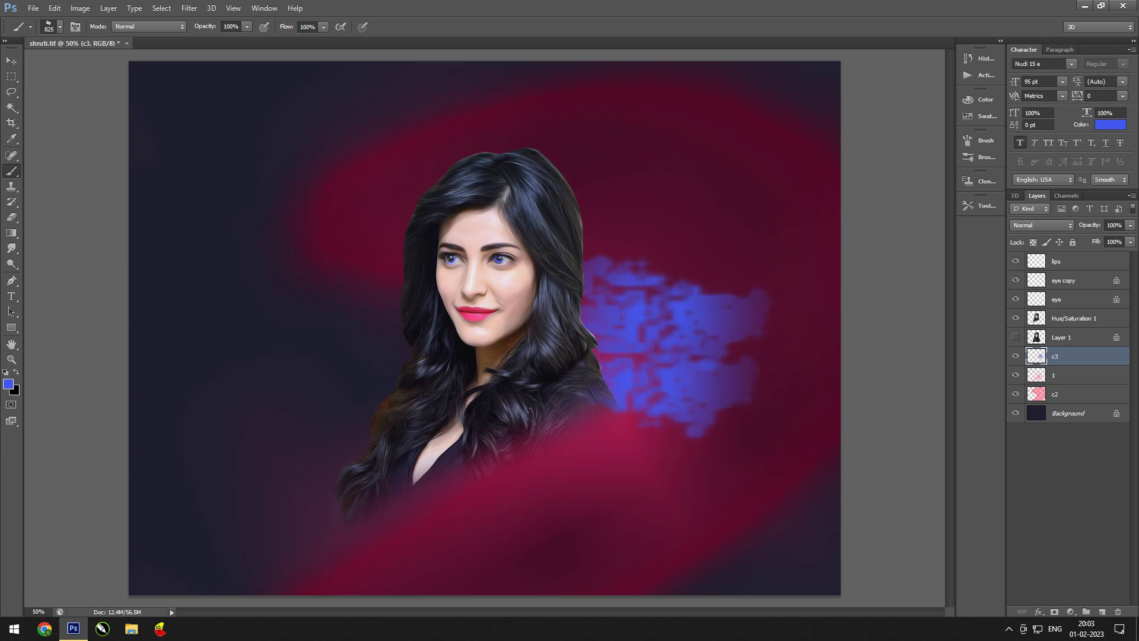
{"action": "left_click_drag", "start_coordinate": [593, 386], "coordinate": [368, 332]}
{"action": "key", "text": "ctrl+z"}
{"action": "key", "text": "ctrl+z"}
- Widen brush spacing, rotate the tip, and paint blue cloud strokes around hair and shoulders
{"action": "left_click", "coordinate": [981, 140]}
{"action": "left_click_drag", "start_coordinate": [854, 358], "coordinate": [907, 357]}
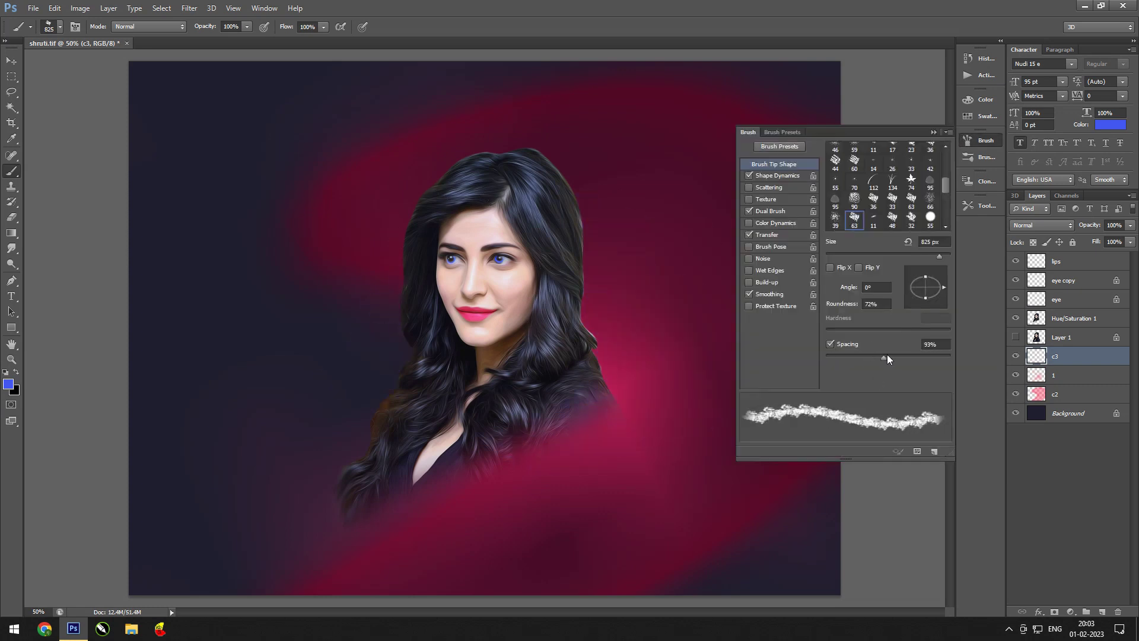
{"action": "left_click_drag", "start_coordinate": [931, 293], "coordinate": [939, 300]}
{"action": "left_click_drag", "start_coordinate": [653, 386], "coordinate": [522, 487]}
{"action": "left_click_drag", "start_coordinate": [652, 333], "coordinate": [605, 368]}
{"action": "left_click_drag", "start_coordinate": [486, 534], "coordinate": [356, 403]}
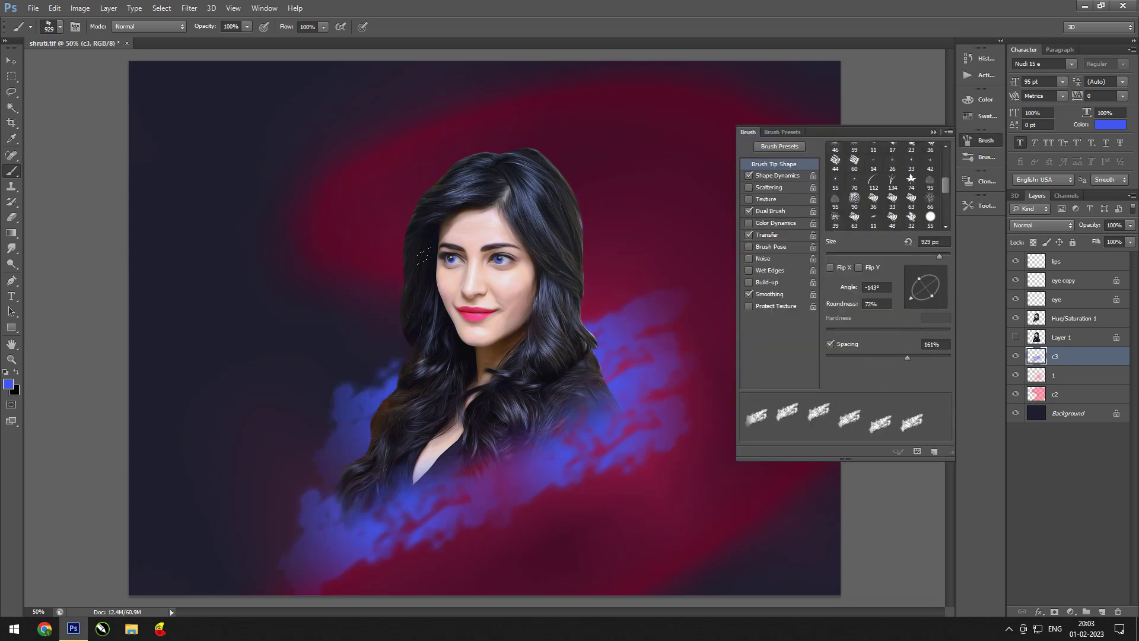
{"action": "left_click_drag", "start_coordinate": [336, 240], "coordinate": [379, 332]}
{"action": "left_click_drag", "start_coordinate": [392, 249], "coordinate": [563, 172]}
- Bring up the Filter > Blur > Gaussian Blur settings
{"action": "left_click", "coordinate": [933, 131]}
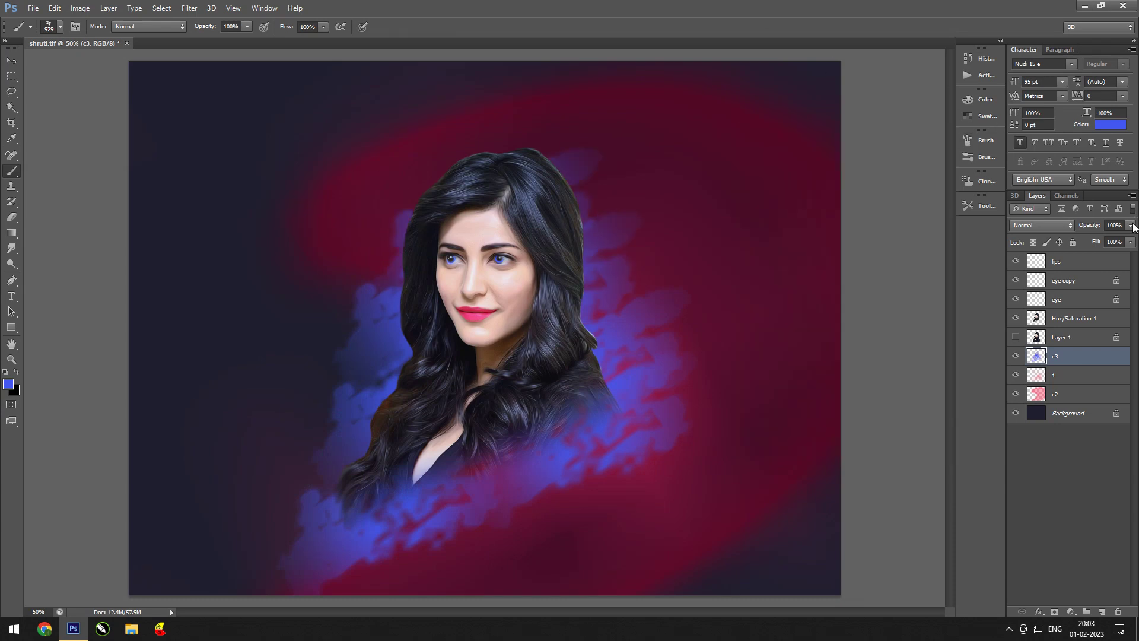
{"action": "left_click", "coordinate": [189, 8]}
{"action": "left_click", "coordinate": [363, 212]}
- Apply Gaussian Blur, then a long Motion Blur to streak the blue strokes diagonally
{"action": "left_click", "coordinate": [1071, 209]}
{"action": "left_click", "coordinate": [189, 8]}
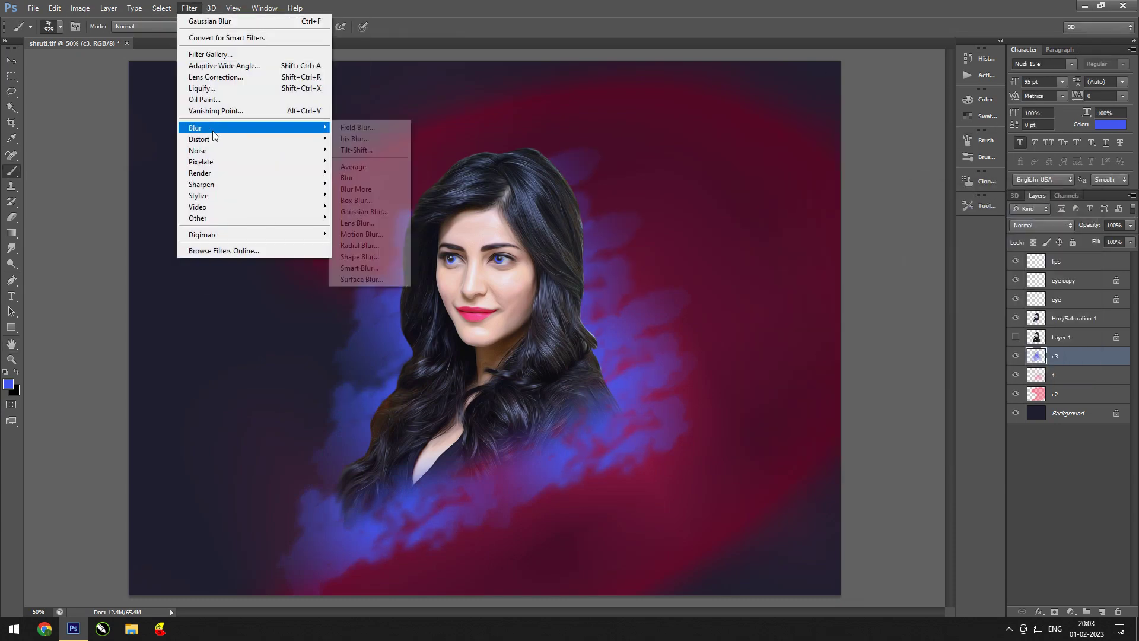
{"action": "left_click", "coordinate": [362, 233]}
{"action": "left_click_drag", "start_coordinate": [918, 293], "coordinate": [947, 293]}
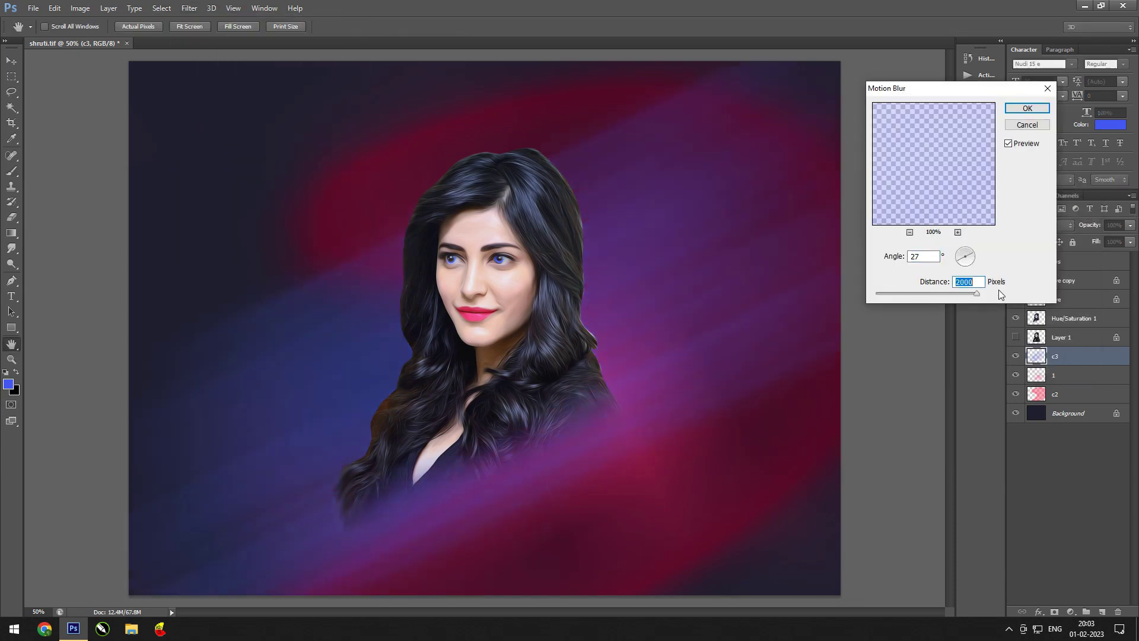
{"action": "left_click", "coordinate": [1027, 108]}
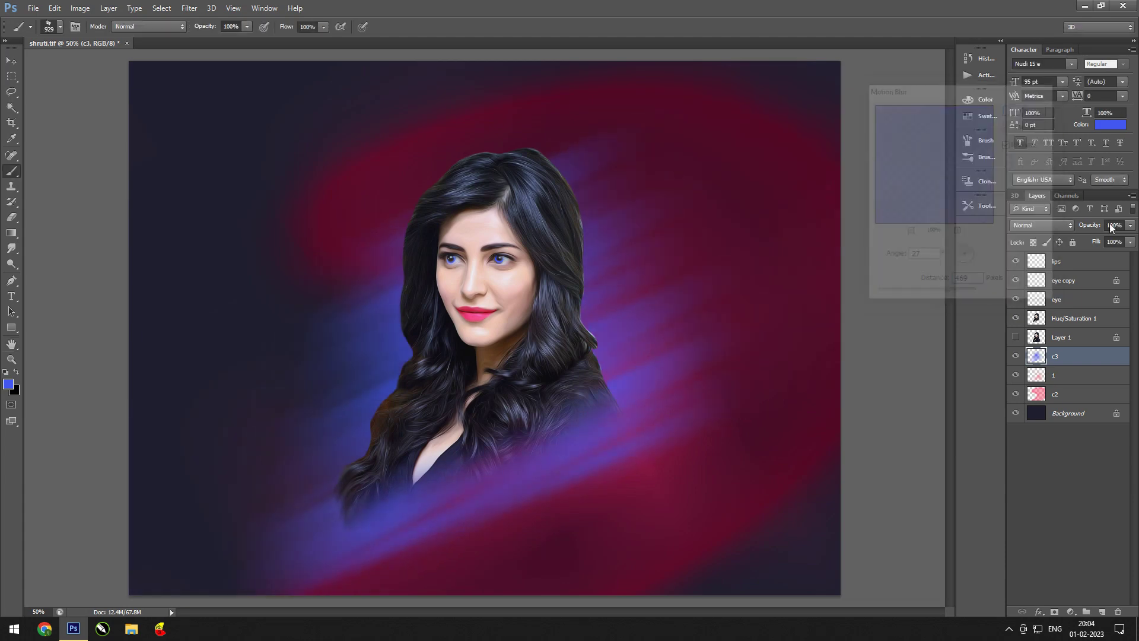
- Set c3 to Color mode, pick yellow as foreground, and add a layer above lips
{"action": "left_click", "coordinate": [1042, 225]}
{"action": "left_click", "coordinate": [1023, 522]}
{"action": "key", "text": "v"}
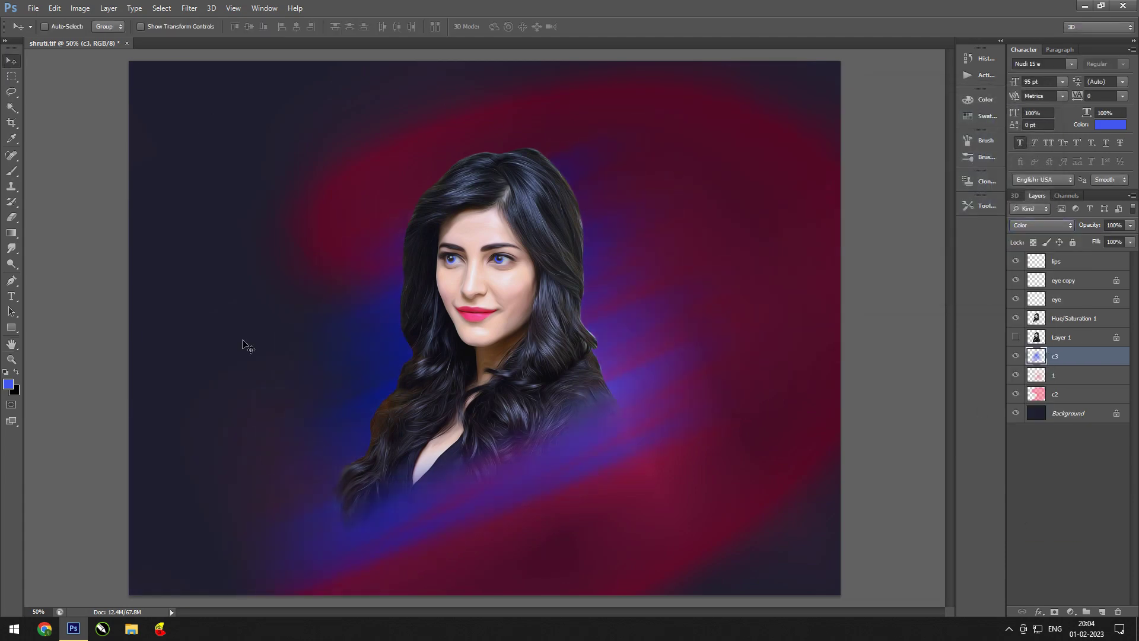
{"action": "left_click", "coordinate": [8, 384]}
{"action": "left_click", "coordinate": [937, 461]}
{"action": "left_click", "coordinate": [1029, 325]}
{"action": "key", "text": "alt+period"}
- Name the new layer M1 and paint a huge yellow stroke down the canvas's left edge
{"action": "left_click", "coordinate": [1103, 610]}
{"action": "double_click", "coordinate": [1064, 260]}
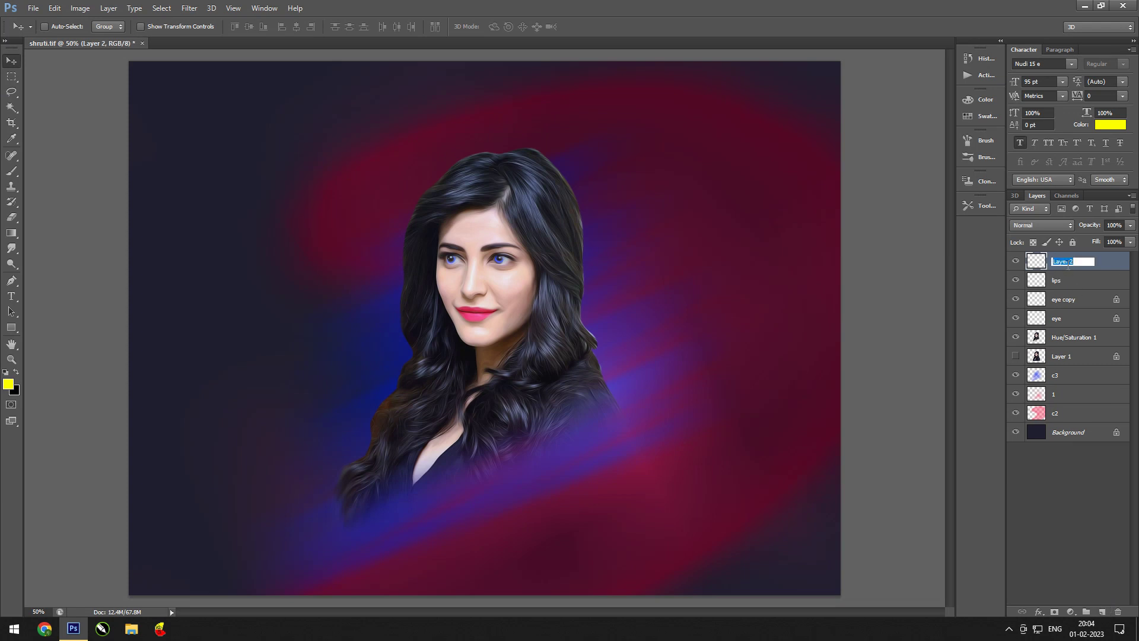
{"action": "type", "text": "1"}
{"action": "left_click", "coordinate": [1059, 242]}
{"action": "key", "text": "b"}
{"action": "right_click", "coordinate": [460, 209]}
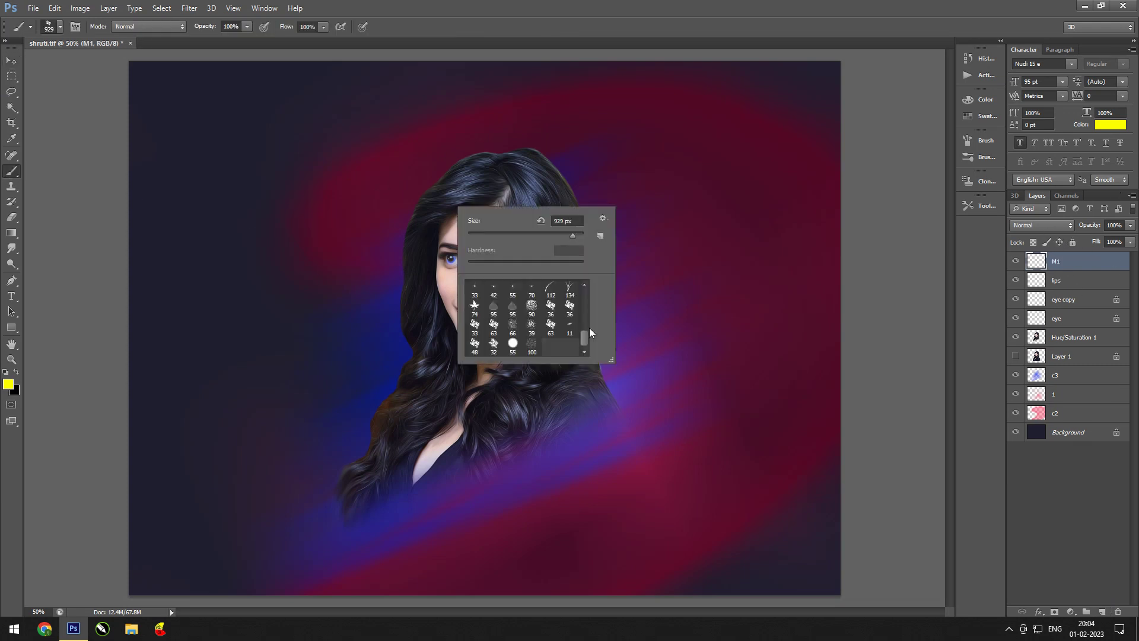
{"action": "left_click_drag", "start_coordinate": [178, 148], "coordinate": [178, 563]}
{"action": "key", "text": "ctrl+minus"}
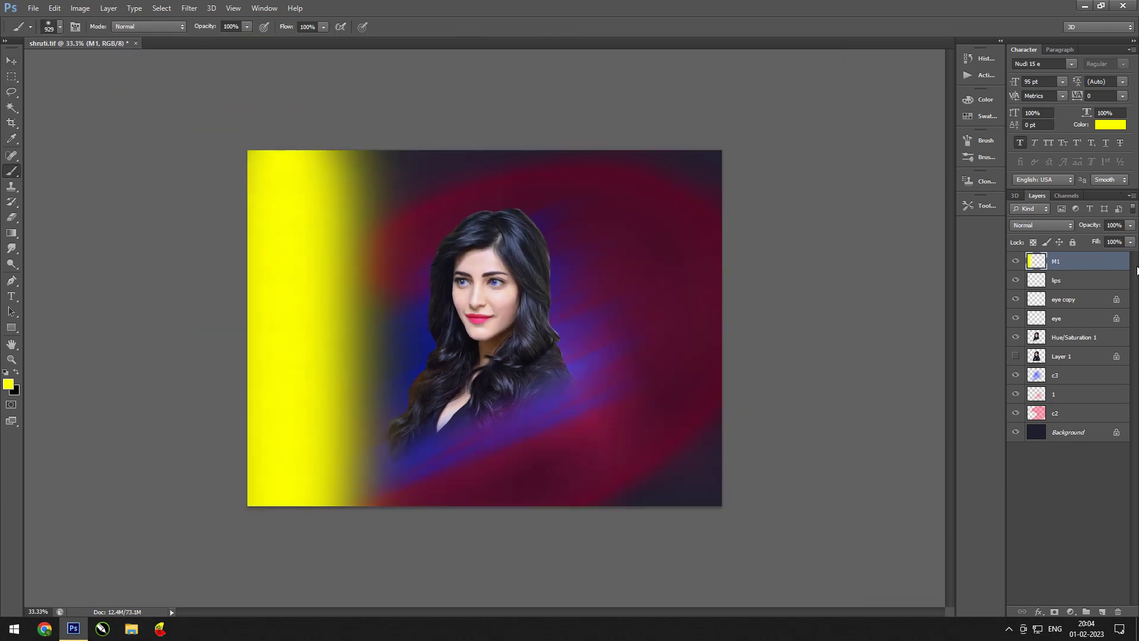
- Set M1 to Color mode, stretch it over the portrait, then cancel and delete the layer
{"action": "left_click", "coordinate": [1042, 225]}
{"action": "left_click", "coordinate": [1019, 520]}
{"action": "key", "text": "ctrl+t"}
{"action": "left_click_drag", "start_coordinate": [435, 328], "coordinate": [590, 328]}
{"action": "left_click_drag", "start_coordinate": [248, 328], "coordinate": [178, 328]}
{"action": "mouse_move", "coordinate": [527, 369]}
{"action": "left_mouse_down"}
{"action": "mouse_move", "coordinate": [512, 368]}
{"action": "mouse_move", "coordinate": [646, 362]}
{"action": "left_mouse_up"}
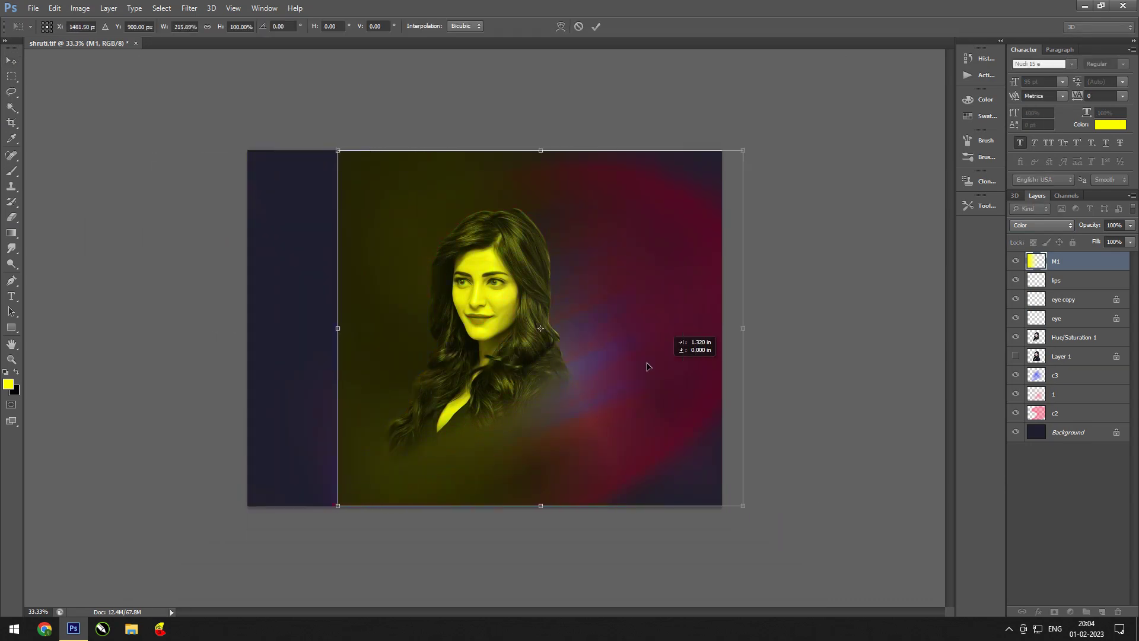
{"action": "left_click", "coordinate": [579, 26]}
{"action": "key", "text": "Delete"}
- Create a layer named lit and pick a brighter blue sampled from the eye
{"action": "key", "text": "ctrl+1"}
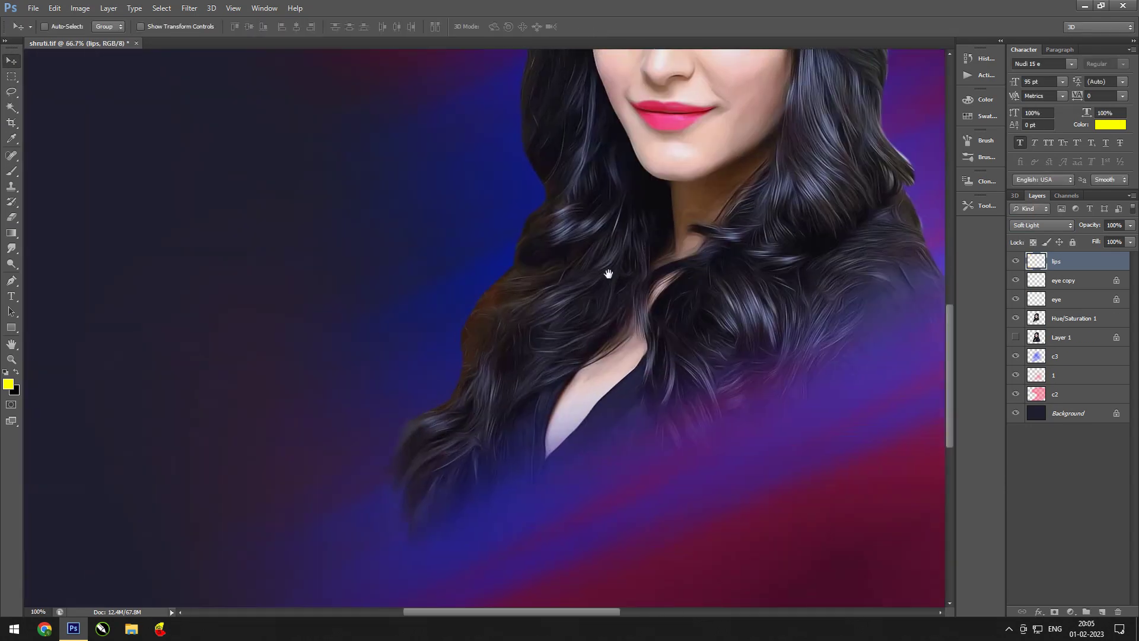
{"action": "left_click", "coordinate": [1101, 611]}
{"action": "double_click", "coordinate": [1062, 261]}
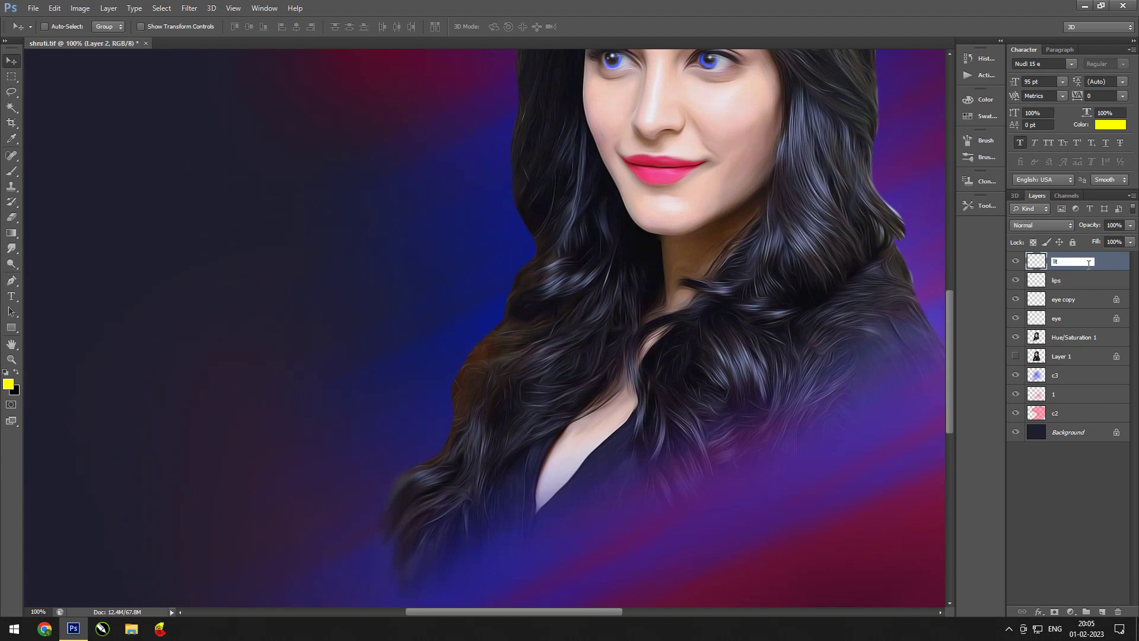
{"action": "key", "text": "Return"}
{"action": "left_click", "coordinate": [8, 384]}
{"action": "left_click_drag", "start_coordinate": [888, 166], "coordinate": [707, 57]}
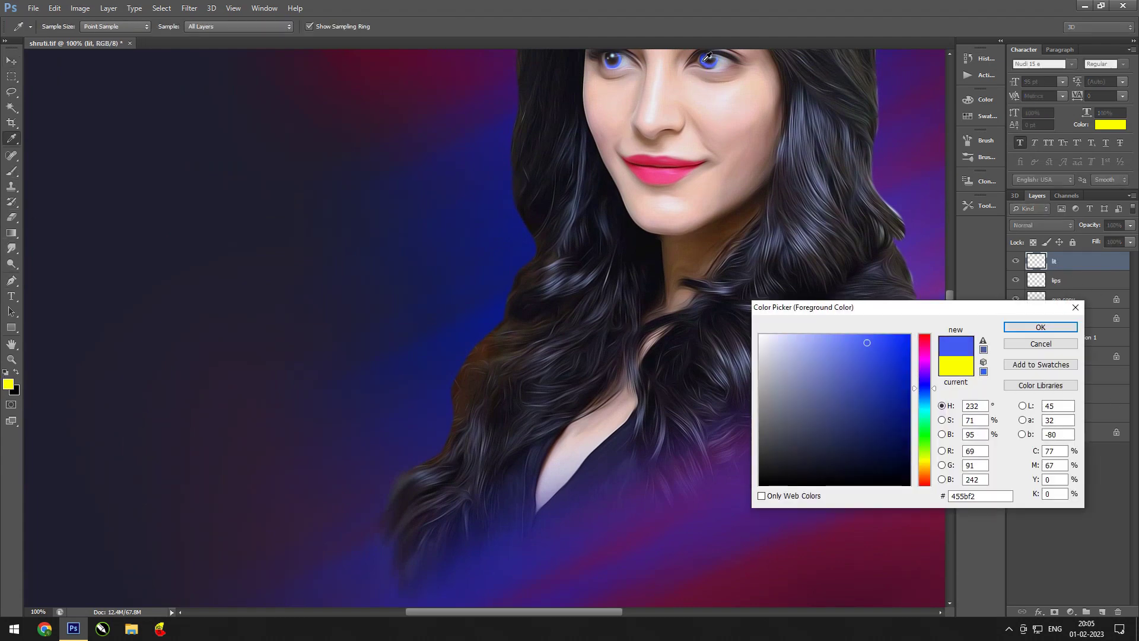
{"action": "left_click", "coordinate": [1040, 327]}
- Brush a blue line along the hair's outline and set lit to Color Dodge
{"action": "key", "text": "b"}
{"action": "right_click", "coordinate": [714, 439]}
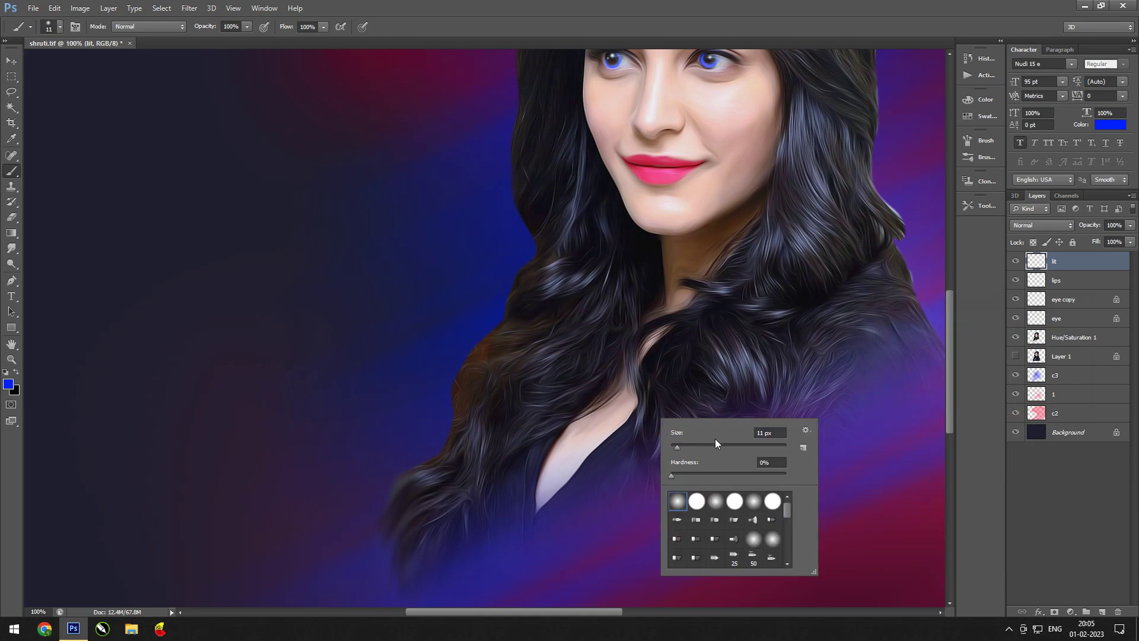
{"action": "key", "text": "Return"}
{"action": "key", "text": "ctrl+minus"}
{"action": "mouse_move", "coordinate": [338, 552]}
{"action": "left_mouse_down"}
{"action": "mouse_move", "coordinate": [433, 198]}
{"action": "mouse_move", "coordinate": [591, 109]}
{"action": "mouse_move", "coordinate": [723, 471]}
{"action": "left_mouse_up"}
{"action": "left_click", "coordinate": [1041, 225]}
{"action": "left_click", "coordinate": [1025, 342]}
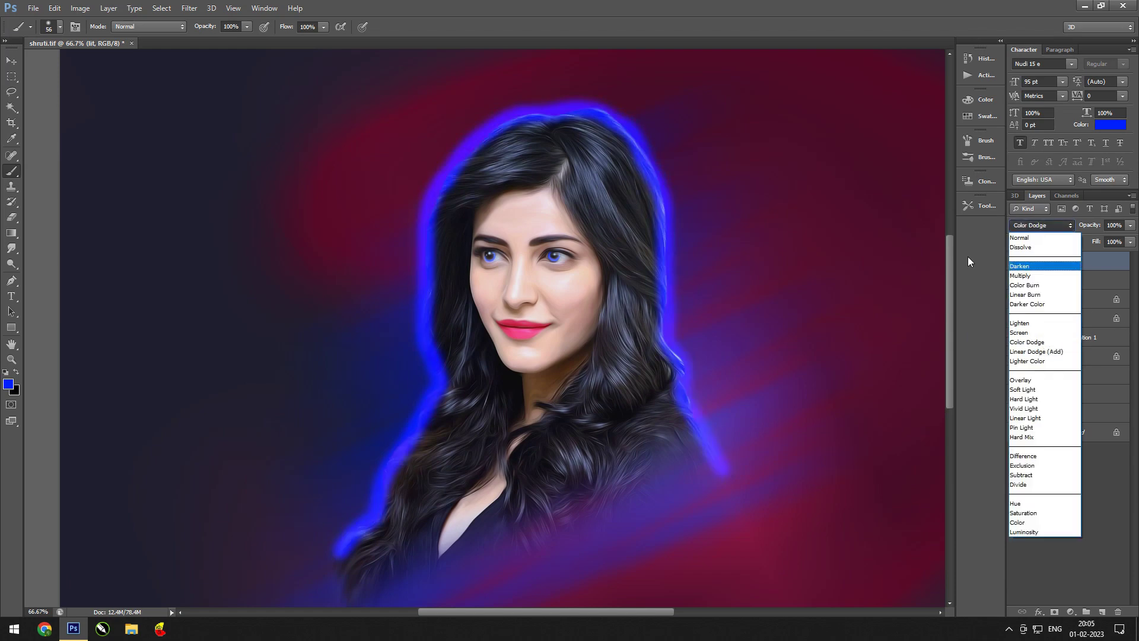
- Gaussian-blur the blue outline into a wide glow and switch lit to Color mode
{"action": "left_click", "coordinate": [189, 7]}
{"action": "left_click", "coordinate": [380, 204]}
{"action": "mouse_move", "coordinate": [955, 366]}
{"action": "left_mouse_down"}
{"action": "mouse_move", "coordinate": [1025, 368]}
{"action": "mouse_move", "coordinate": [980, 365]}
{"action": "left_mouse_up"}
{"action": "left_click", "coordinate": [1070, 209]}
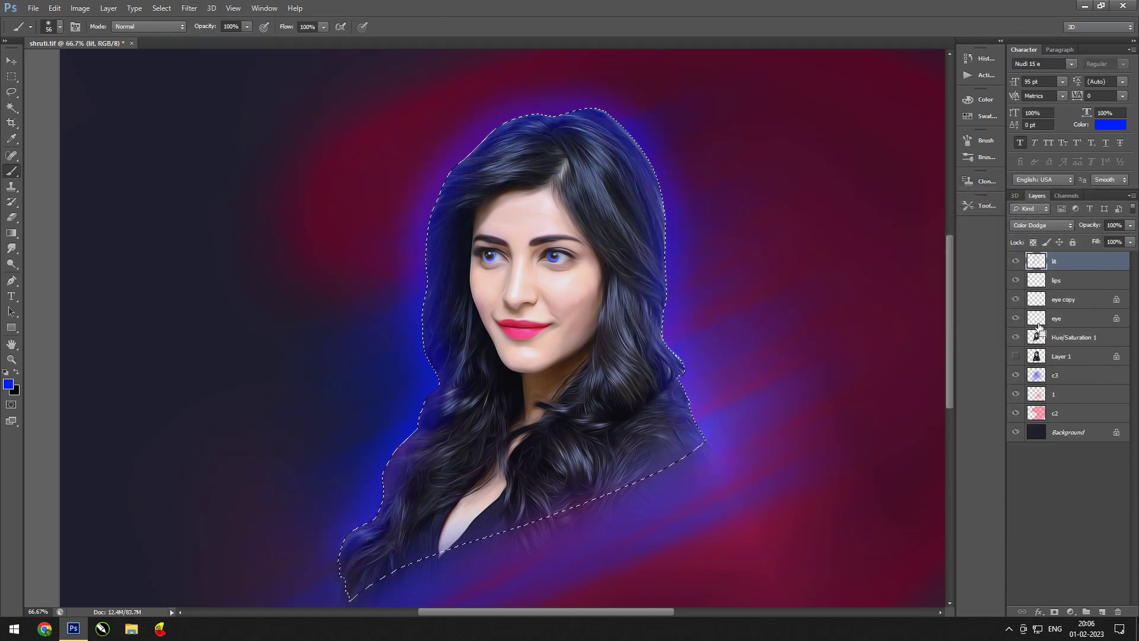
{"action": "left_click", "coordinate": [1072, 279]}
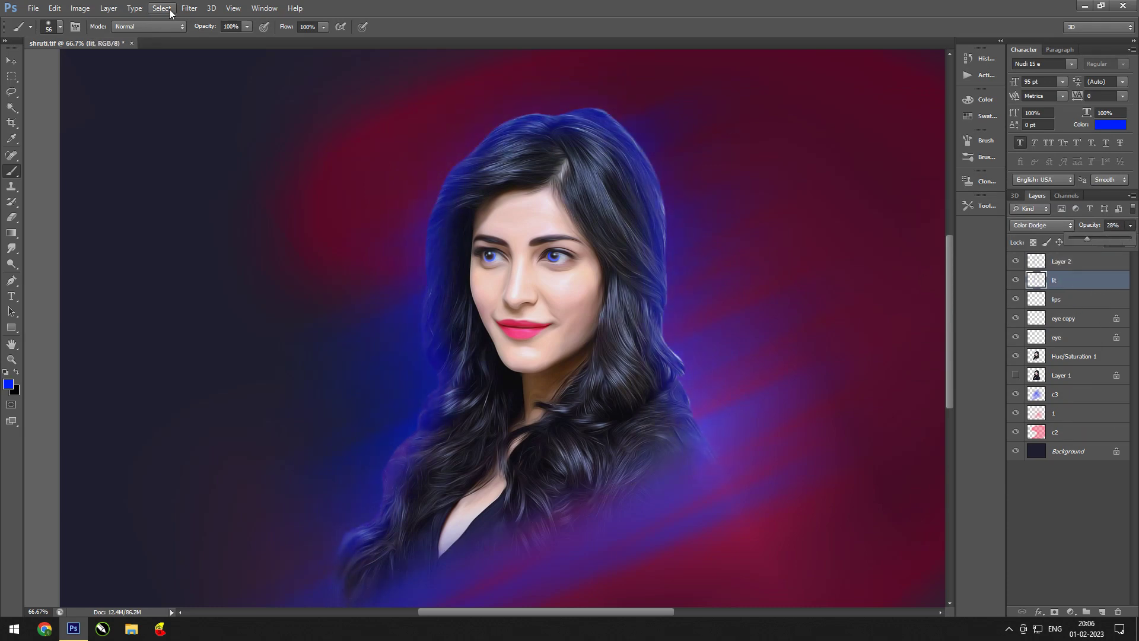
{"action": "key", "text": "ctrl+alt+f"}
{"action": "left_click", "coordinate": [1069, 209]}
{"action": "left_click", "coordinate": [1042, 224]}
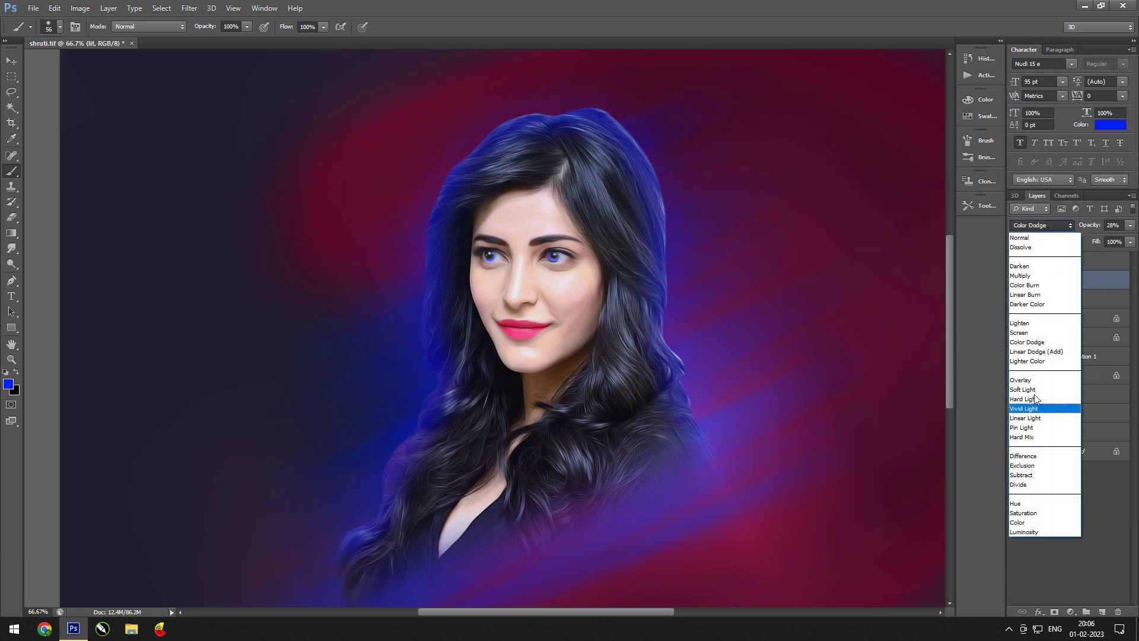
{"action": "left_click", "coordinate": [1043, 518]}
- Merge the empty layer into lit, raise its opacity, duplicate it, and move lit below Hue/Saturation 1
{"action": "left_click", "coordinate": [1016, 280]}
{"action": "left_click", "coordinate": [1016, 280]}
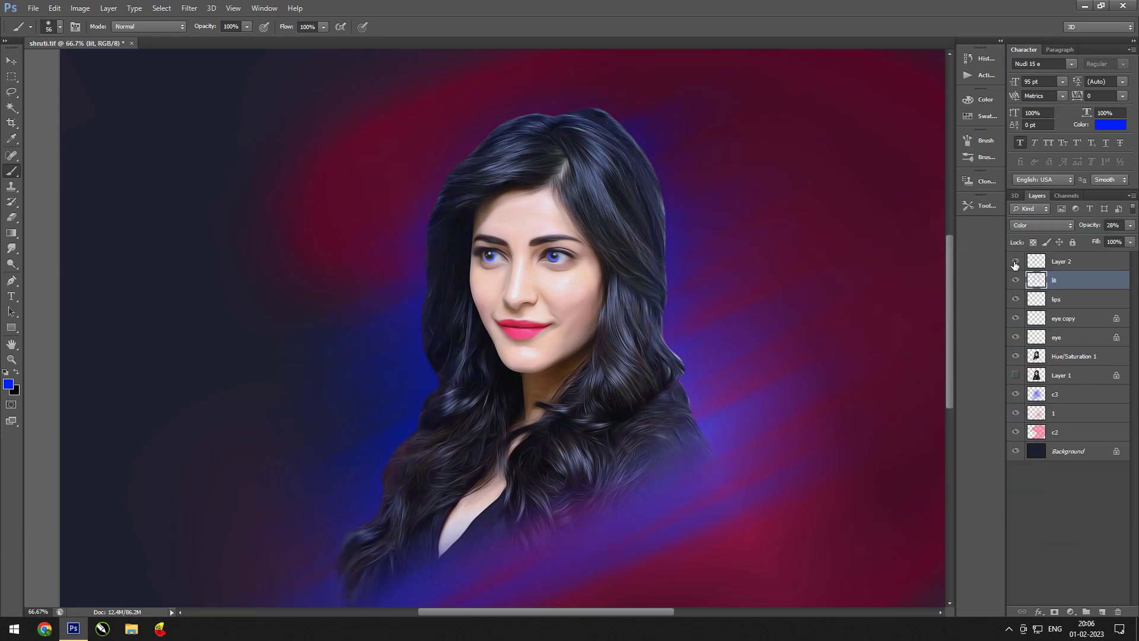
{"action": "left_click", "coordinate": [1062, 261]}
{"action": "key", "text": "ctrl+e"}
{"action": "left_click_drag", "start_coordinate": [1130, 224], "coordinate": [1137, 241]}
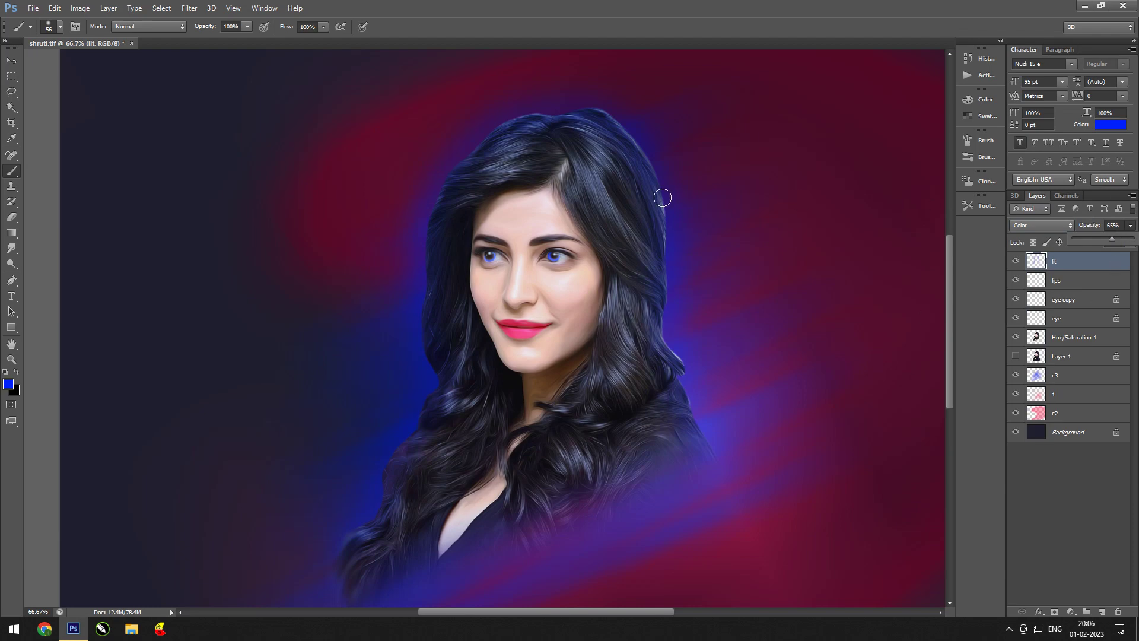
{"action": "key", "text": "ctrl+j"}
{"action": "left_click_drag", "start_coordinate": [1068, 280], "coordinate": [1088, 380]}
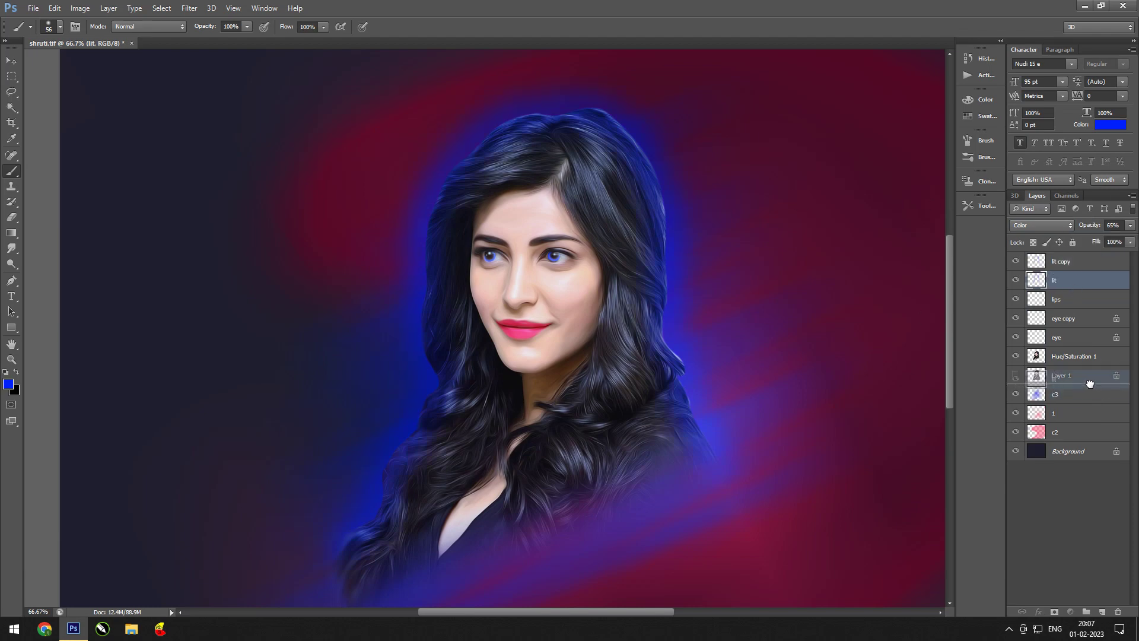
- Gaussian-blur the lit layer, zoom out to the whole image, and select the top layer
{"action": "left_click", "coordinate": [189, 9]}
{"action": "left_click", "coordinate": [368, 232]}
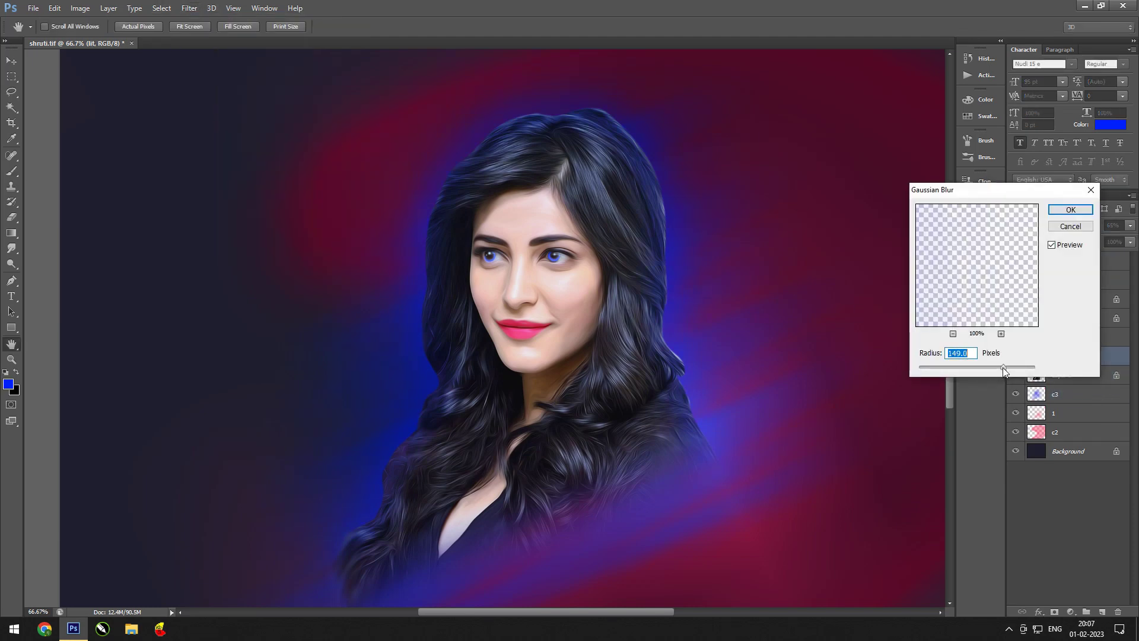
{"action": "left_click", "coordinate": [1069, 210]}
{"action": "key", "text": "ctrl+minus"}
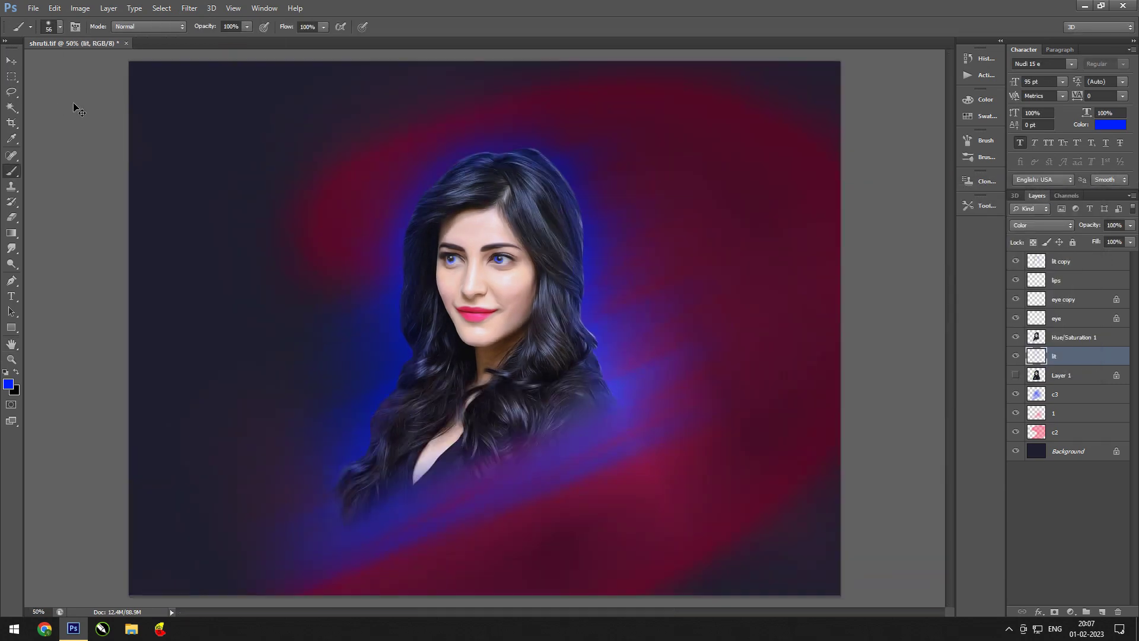
{"action": "key", "text": "v"}
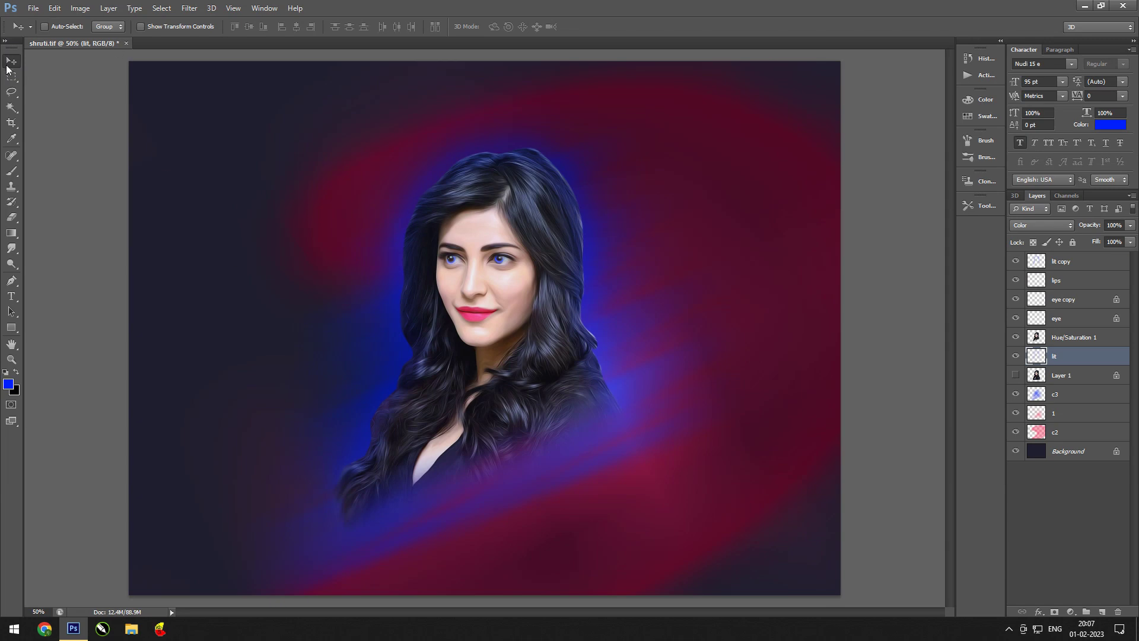
{"action": "key", "text": "alt+period"}
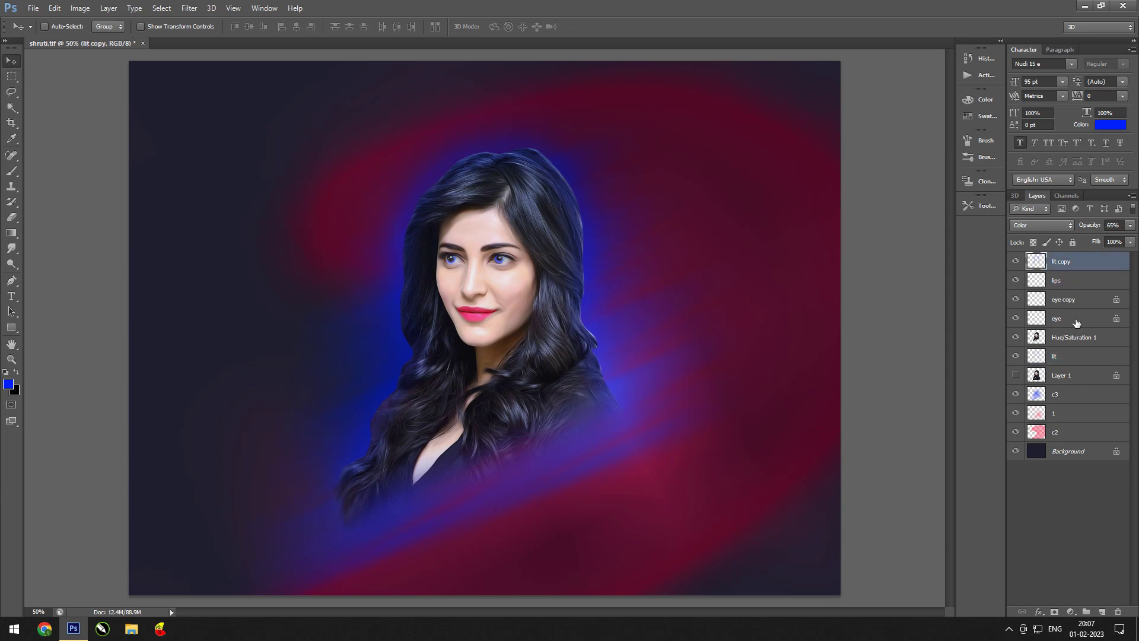
- Add a new layer named f1, choose red as the foreground colour, and blend it as Color
{"action": "key", "text": "ctrl+shift+alt+n"}
{"action": "key", "text": "ctrl+plus"}
{"action": "key", "text": "ctrl+plus"}
{"action": "double_click", "coordinate": [1061, 261]}
{"action": "type", "text": "lt"}
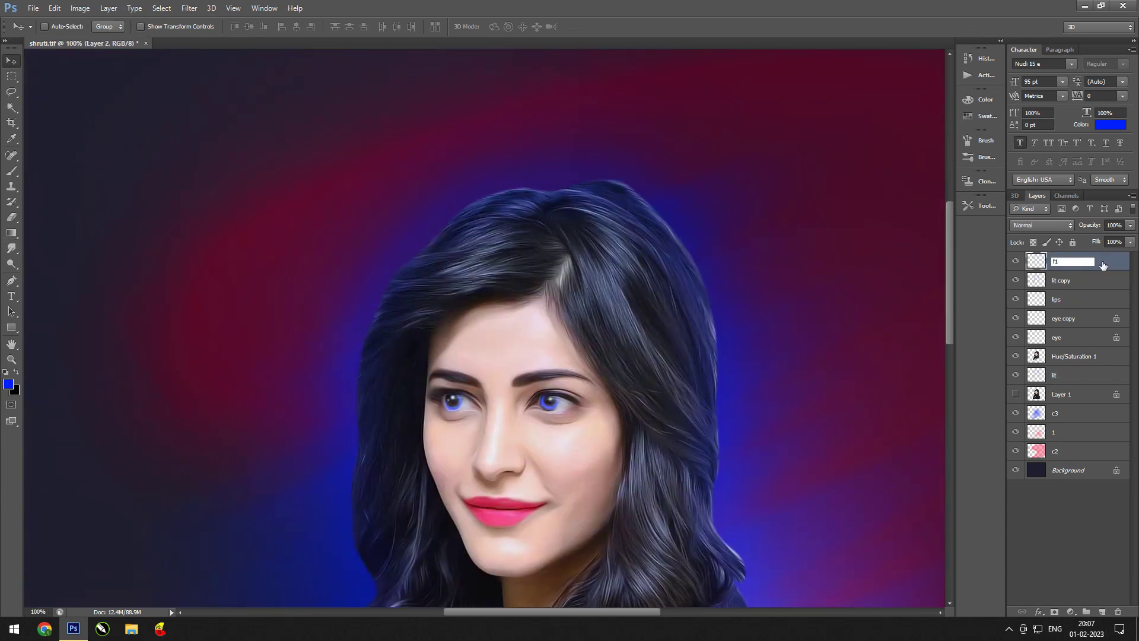
{"action": "key", "text": "Return"}
{"action": "left_click", "coordinate": [8, 383]}
{"action": "left_click", "coordinate": [860, 371]}
{"action": "left_click", "coordinate": [1026, 326]}
{"action": "left_click", "coordinate": [1042, 224]}
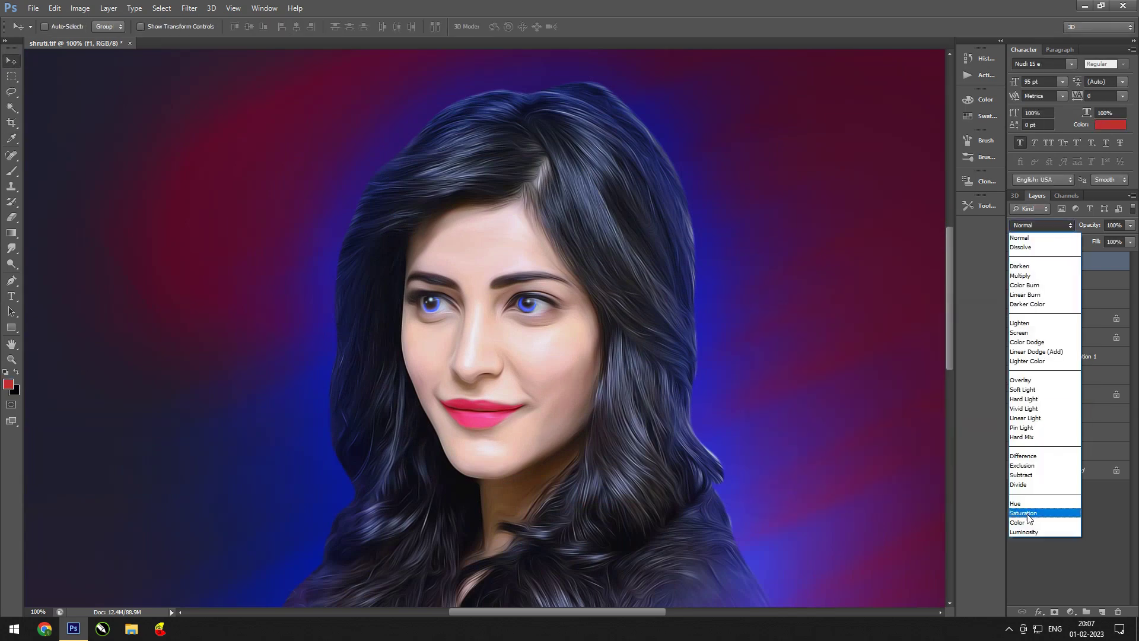
{"action": "left_click", "coordinate": [1017, 522]}
- Paint a broad red wash across the right side with a large soft brush
{"action": "key", "text": "b"}
{"action": "left_click_drag", "start_coordinate": [247, 27], "coordinate": [196, 40]}
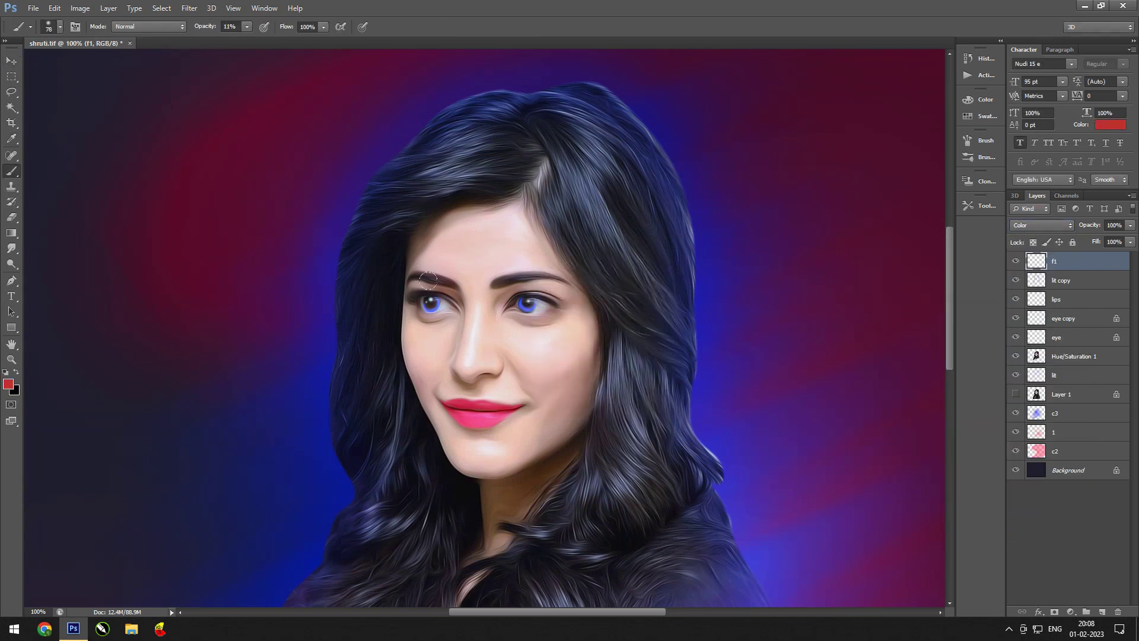
{"action": "key", "text": "0"}
{"action": "left_click_drag", "start_coordinate": [428, 280], "coordinate": [428, 308]}
{"action": "key", "text": "ctrl+z"}
{"action": "key", "text": "ctrl+minus"}
{"action": "right_click", "coordinate": [568, 167]}
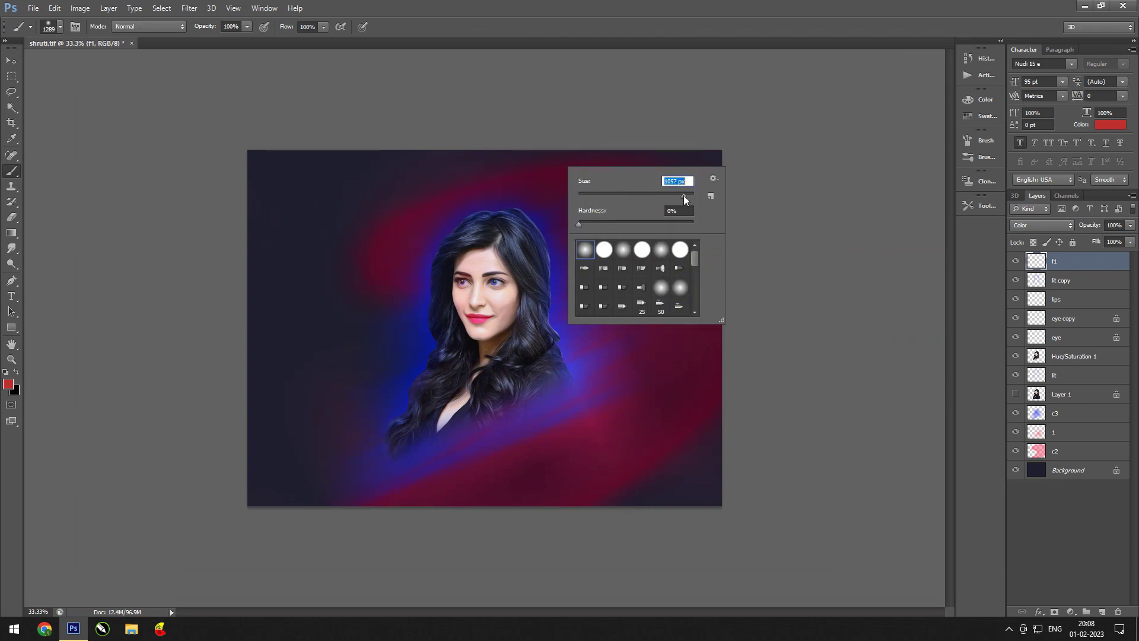
{"action": "left_click_drag", "start_coordinate": [683, 195], "coordinate": [676, 194]}
{"action": "left_click_drag", "start_coordinate": [640, 190], "coordinate": [518, 466]}
- Set the red wash to Soft Light, stretch it leftward, and rename the layer f1
{"action": "left_click", "coordinate": [1040, 225]}
{"action": "left_click", "coordinate": [1038, 383]}
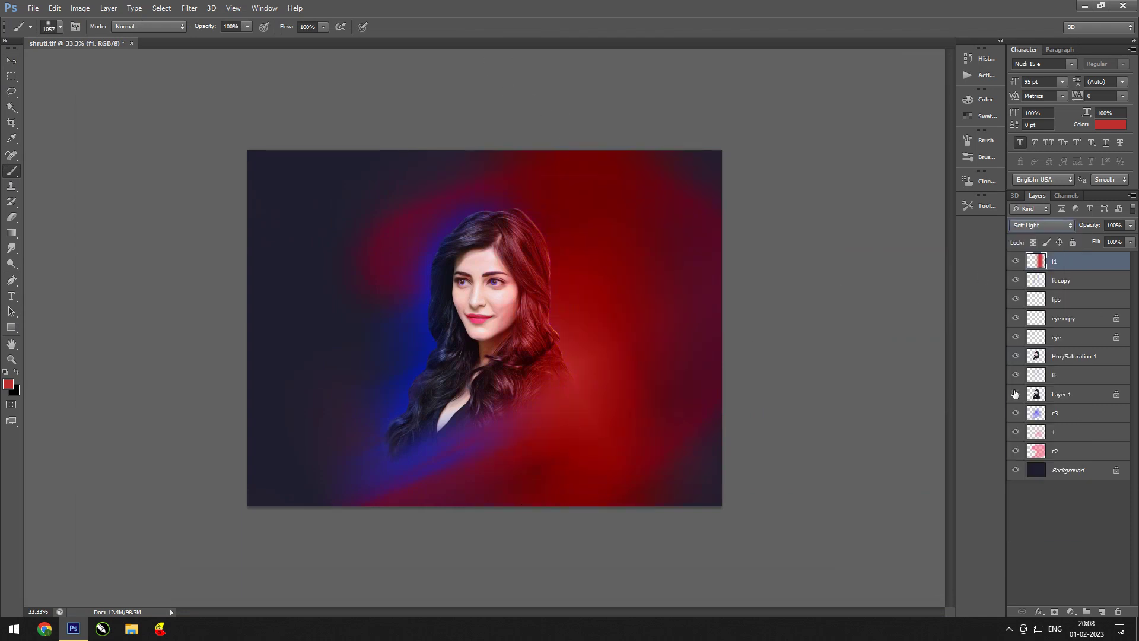
{"action": "key", "text": "ctrl+t"}
{"action": "mouse_move", "coordinate": [409, 327]}
{"action": "left_mouse_down"}
{"action": "mouse_move", "coordinate": [315, 319]}
{"action": "mouse_move", "coordinate": [347, 321]}
{"action": "left_mouse_up"}
{"action": "left_click", "coordinate": [1102, 611]}
{"action": "double_click", "coordinate": [1072, 261]}
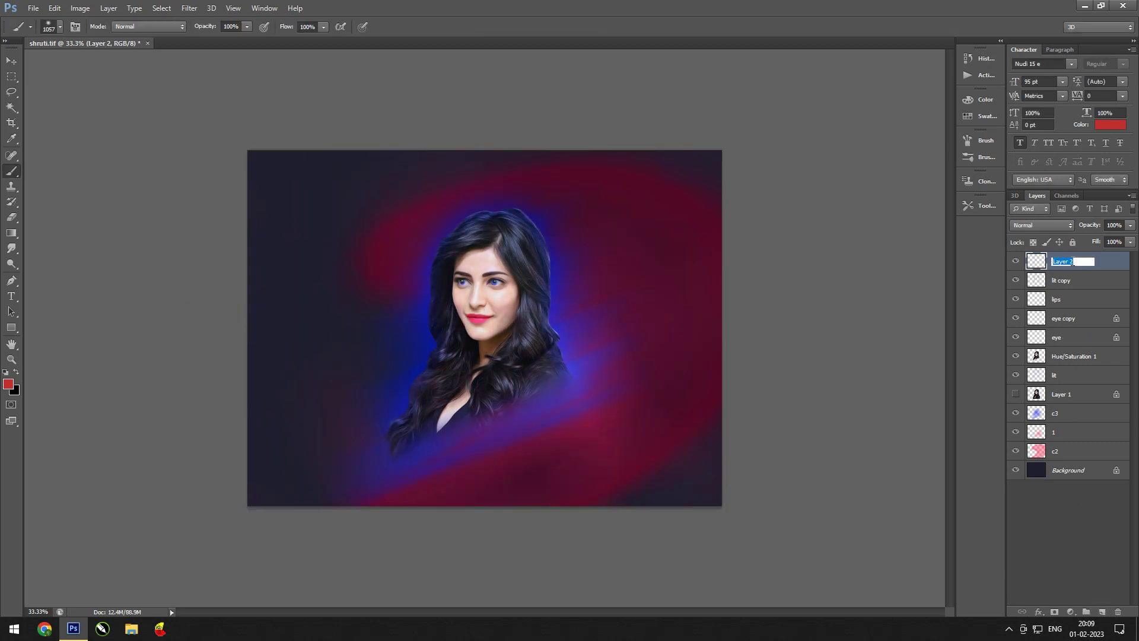
{"action": "key", "text": "Return"}
- Widen the red f1 layer across the right half and blend it as Soft Light
{"action": "left_click", "coordinate": [1041, 225]}
{"action": "left_click", "coordinate": [1032, 424]}
{"action": "key", "text": "ctrl+t"}
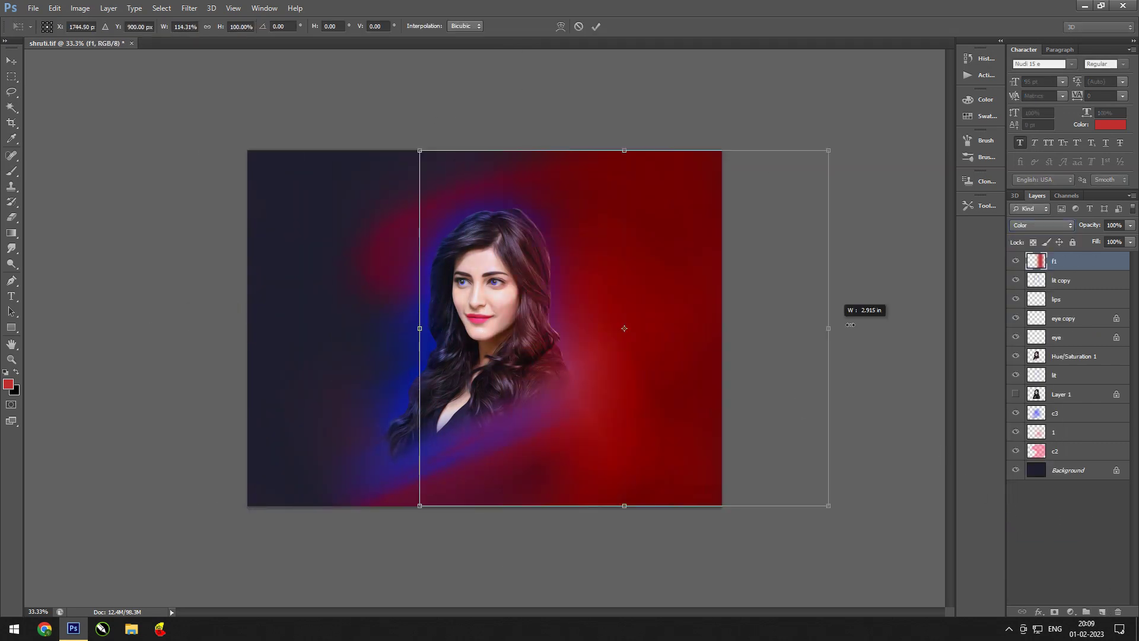
{"action": "left_click_drag", "start_coordinate": [419, 328], "coordinate": [341, 327]}
{"action": "key", "text": "Return"}
{"action": "left_click", "coordinate": [1041, 225]}
{"action": "left_click", "coordinate": [1032, 389]}
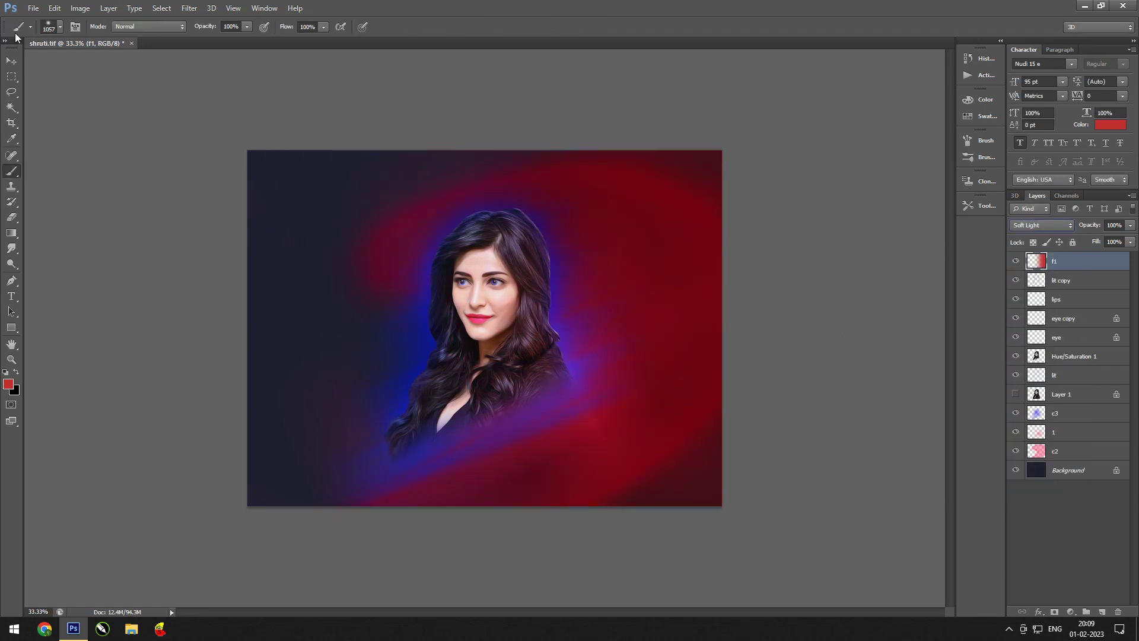
{"action": "key", "text": "ctrl+plus"}
{"action": "key", "text": "ctrl+plus"}
{"action": "key", "text": "ctrl+0"}
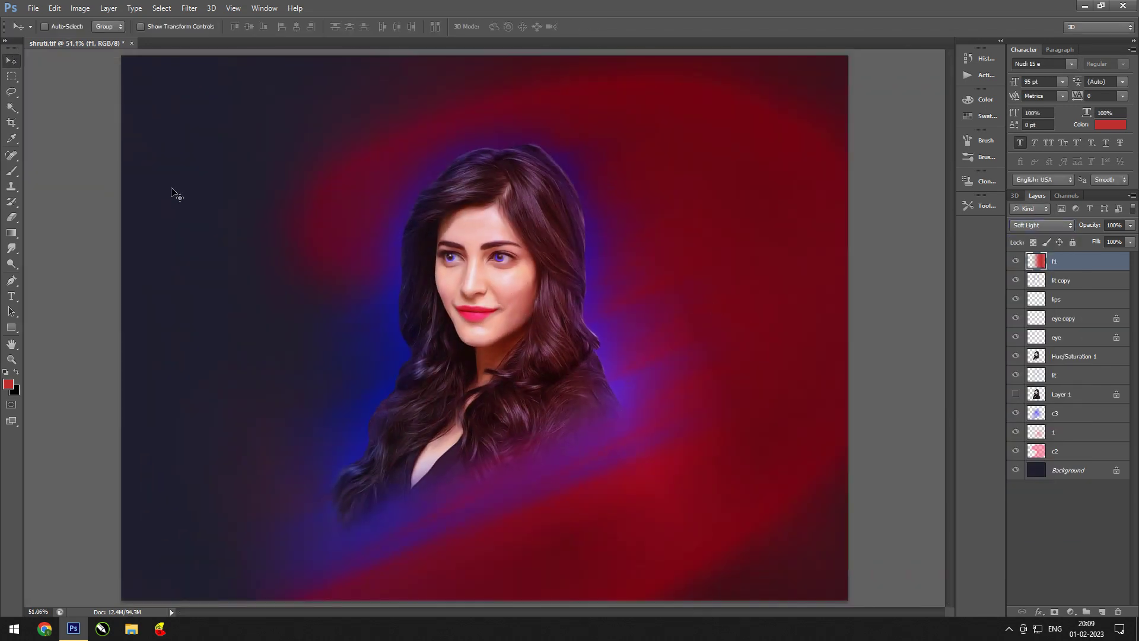
- On a new layer, paint a purple stroke down the left side of the canvas
{"action": "left_click", "coordinate": [1102, 611]}
{"action": "key", "text": "b"}
{"action": "left_click", "coordinate": [8, 384]}
{"action": "left_click", "coordinate": [614, 364]}
{"action": "left_click", "coordinate": [1022, 325]}
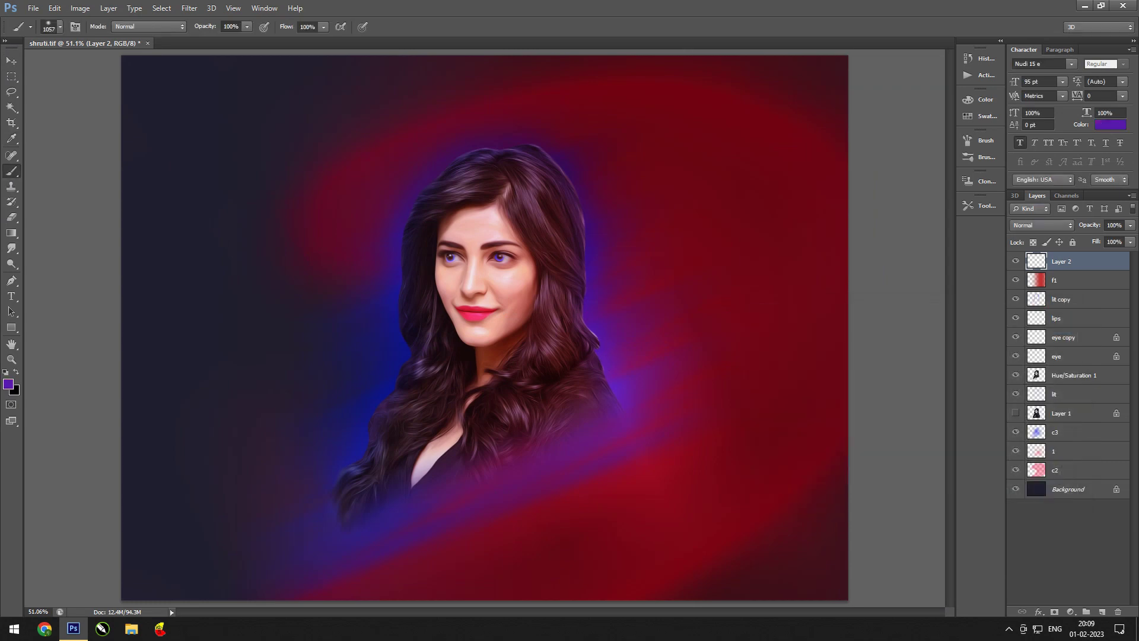
{"action": "left_click_drag", "start_coordinate": [178, 89], "coordinate": [178, 563]}
- Stretch the purple wash toward the right, blend it as Soft Light, and compare it on and off
{"action": "key", "text": "ctrl+t"}
{"action": "left_click_drag", "start_coordinate": [437, 326], "coordinate": [668, 325]}
{"action": "key", "text": "Return"}
{"action": "left_click", "coordinate": [1040, 225]}
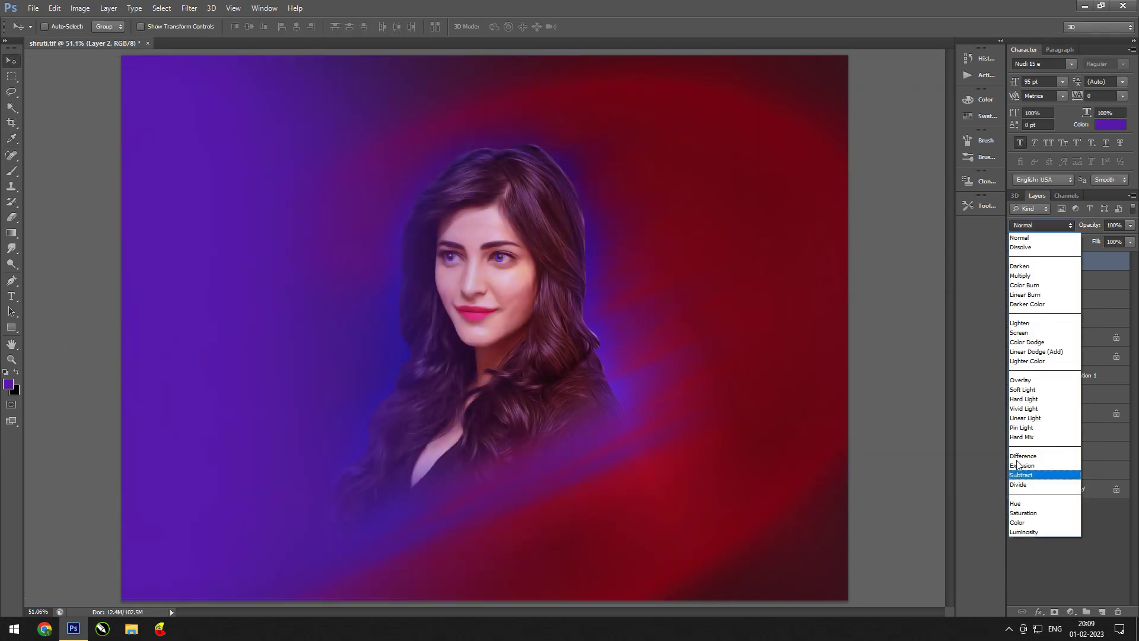
{"action": "left_click", "coordinate": [1032, 389]}
{"action": "key", "text": "v"}
{"action": "key", "text": "ctrl+minus"}
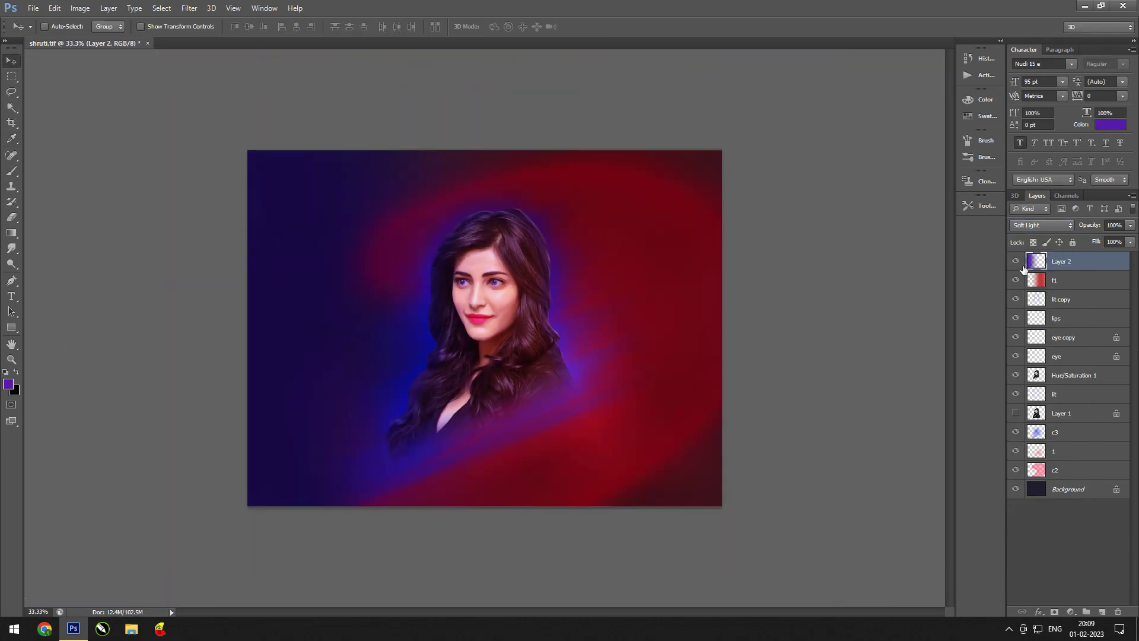
{"action": "left_click", "coordinate": [1015, 261]}
{"action": "left_click", "coordinate": [1015, 261]}
- Brighten the Hue/Saturation 1 layer with a Levels adjustment
{"action": "left_click", "coordinate": [1057, 375]}
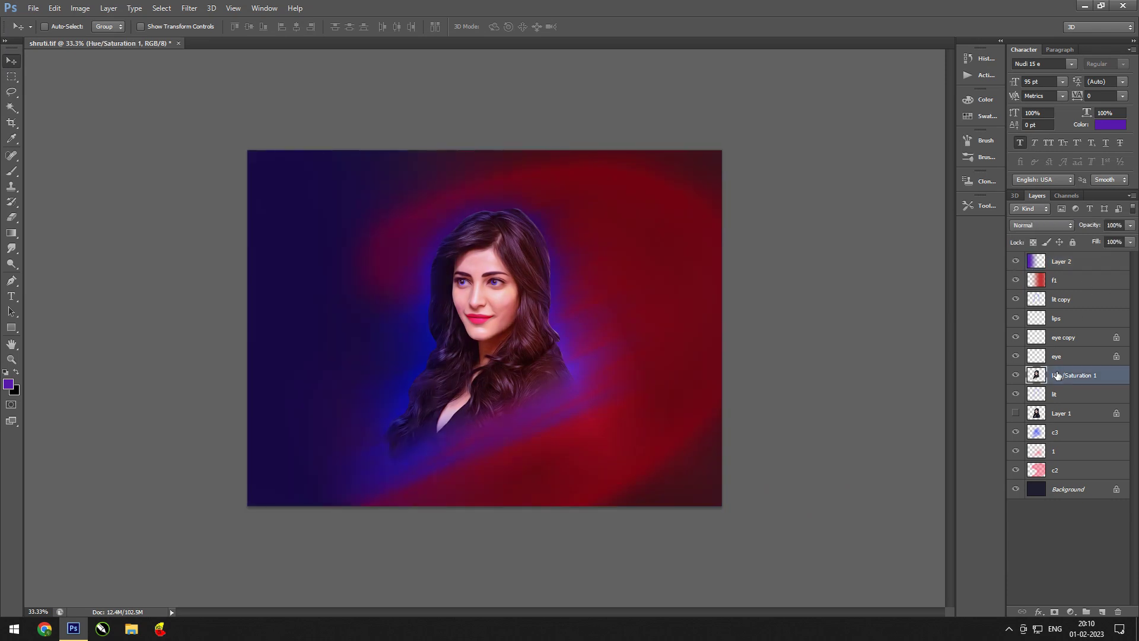
{"action": "key", "text": "ctrl+l"}
{"action": "left_click", "coordinate": [1080, 169]}
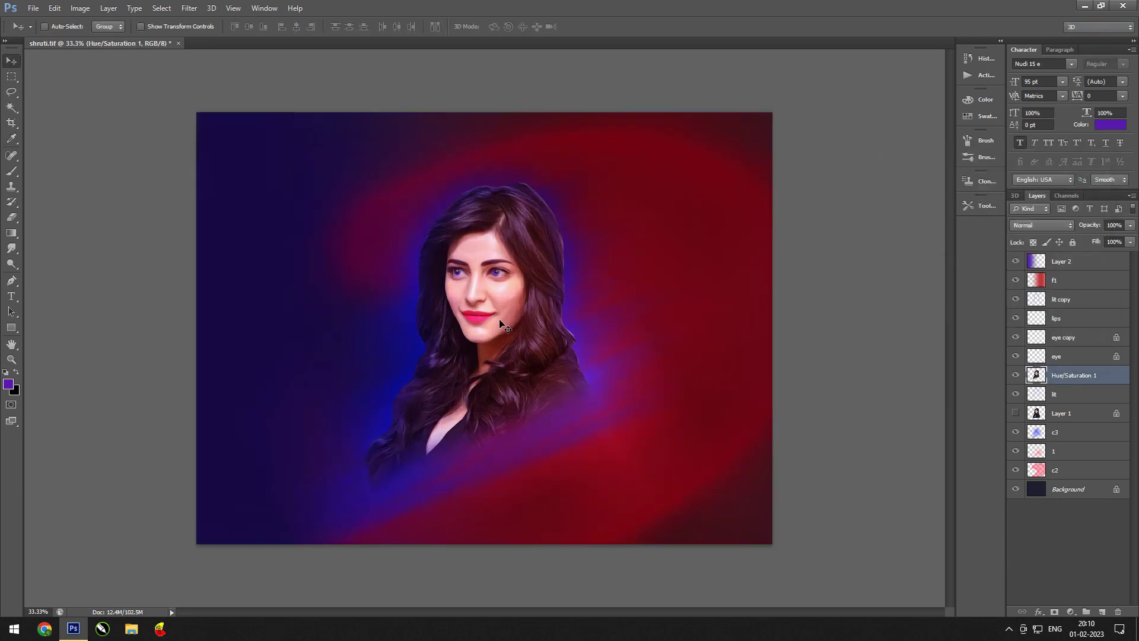
{"action": "key", "text": "ctrl+1"}
- Create a layer named 'f lit' and set up a large brush with pale yellow
{"action": "key", "text": "ctrl+shift+alt+n"}
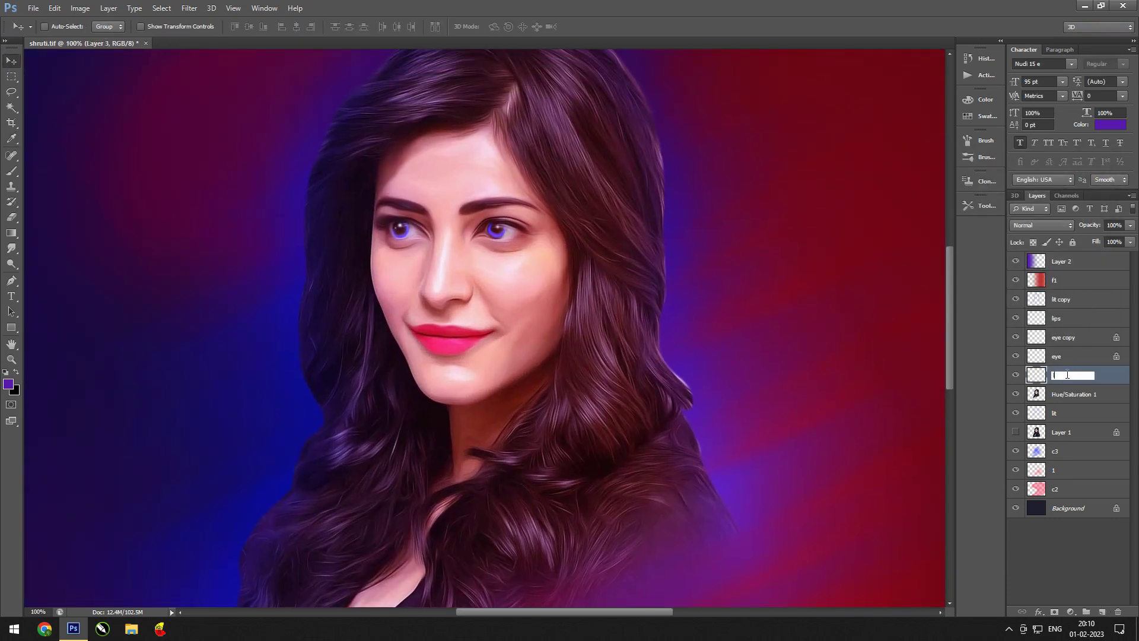
{"action": "type", "text": "lit"}
{"action": "key", "text": "Return"}
{"action": "key", "text": "b"}
{"action": "right_click", "coordinate": [458, 254]}
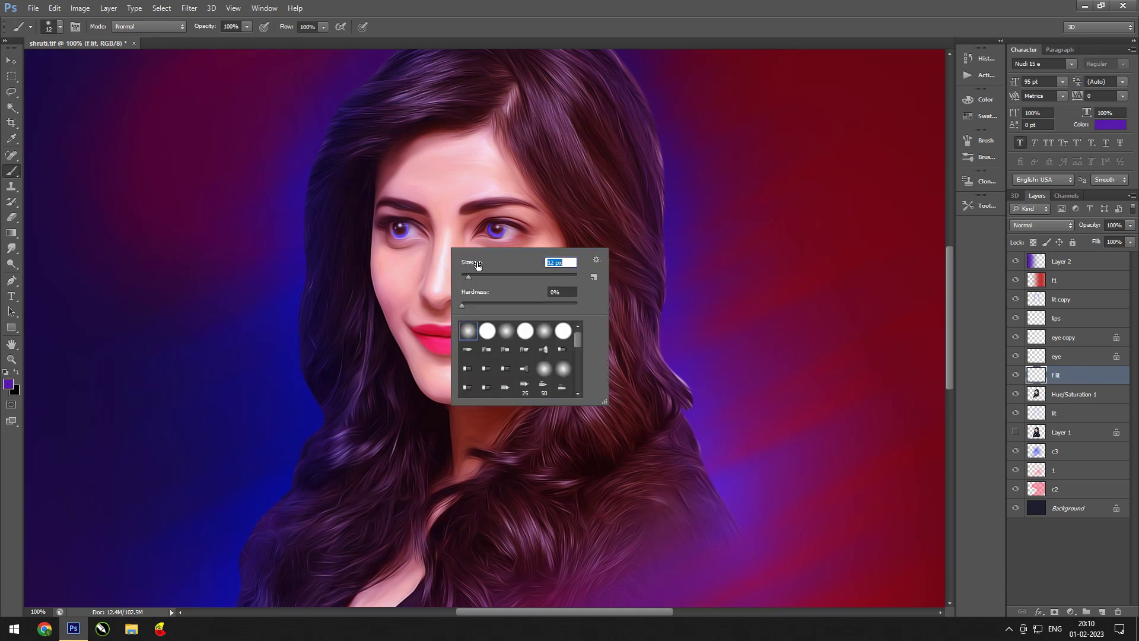
{"action": "left_click", "coordinate": [9, 384]}
{"action": "left_click_drag", "start_coordinate": [917, 428], "coordinate": [922, 469]}
{"action": "left_click", "coordinate": [1029, 325]}
{"action": "right_click", "coordinate": [480, 255]}
{"action": "left_click_drag", "start_coordinate": [489, 277], "coordinate": [511, 278]}
{"action": "key", "text": "Return"}
- Paint yellow highlights on the nose, cheek, chin, brow and forehead, blended as Color
{"action": "left_click_drag", "start_coordinate": [448, 232], "coordinate": [442, 291]}
{"action": "left_click_drag", "start_coordinate": [502, 268], "coordinate": [509, 263]}
{"action": "mouse_move", "coordinate": [436, 373]}
{"action": "left_mouse_down"}
{"action": "mouse_move", "coordinate": [465, 371]}
{"action": "mouse_move", "coordinate": [433, 371]}
{"action": "left_mouse_up"}
{"action": "left_click_drag", "start_coordinate": [479, 189], "coordinate": [490, 185]}
{"action": "left_click_drag", "start_coordinate": [488, 144], "coordinate": [466, 148]}
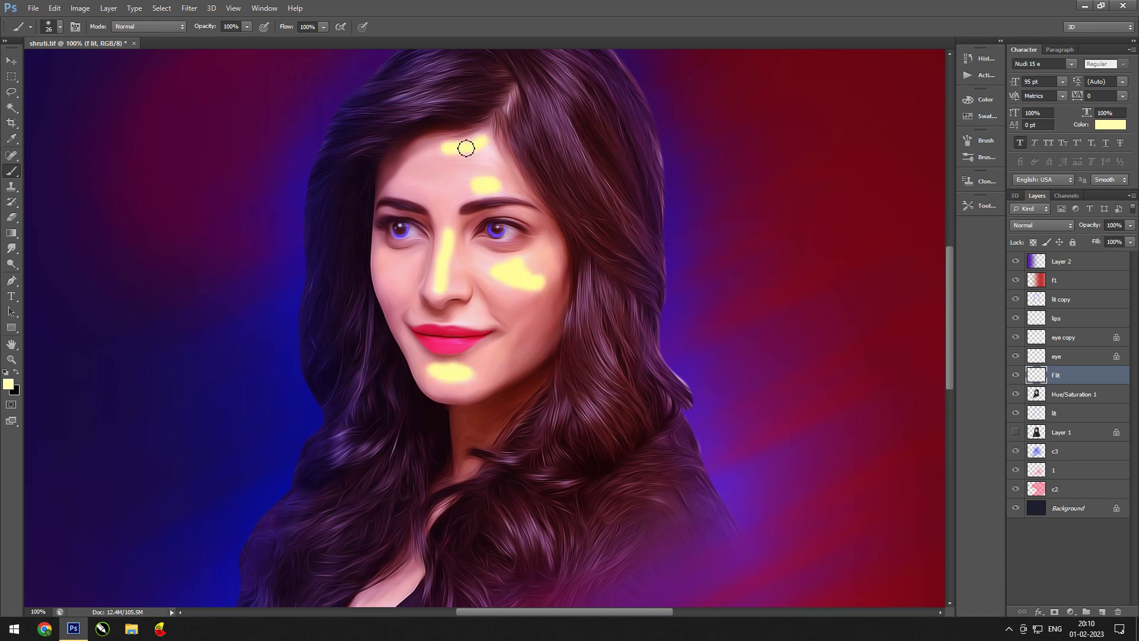
{"action": "left_click", "coordinate": [1042, 225]}
{"action": "left_click", "coordinate": [1044, 370]}
- Soften the f lit highlights with a 9-pixel Gaussian Blur
{"action": "left_click", "coordinate": [190, 8]}
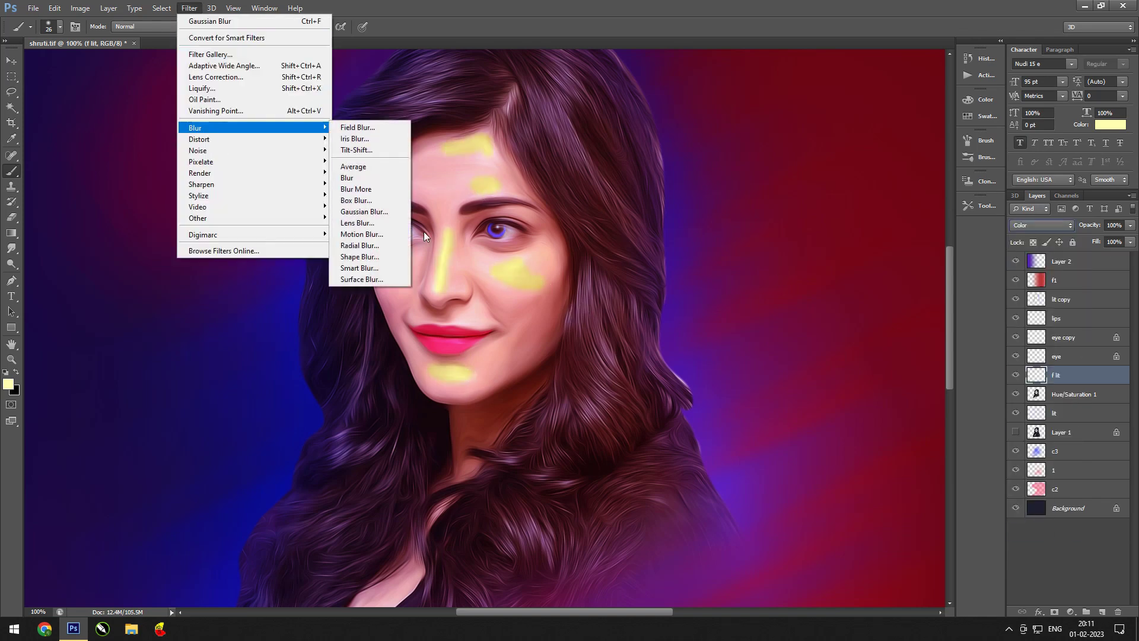
{"action": "left_click", "coordinate": [362, 237]}
{"action": "key", "text": "Escape"}
{"action": "left_click", "coordinate": [189, 8]}
{"action": "left_click", "coordinate": [362, 212]}
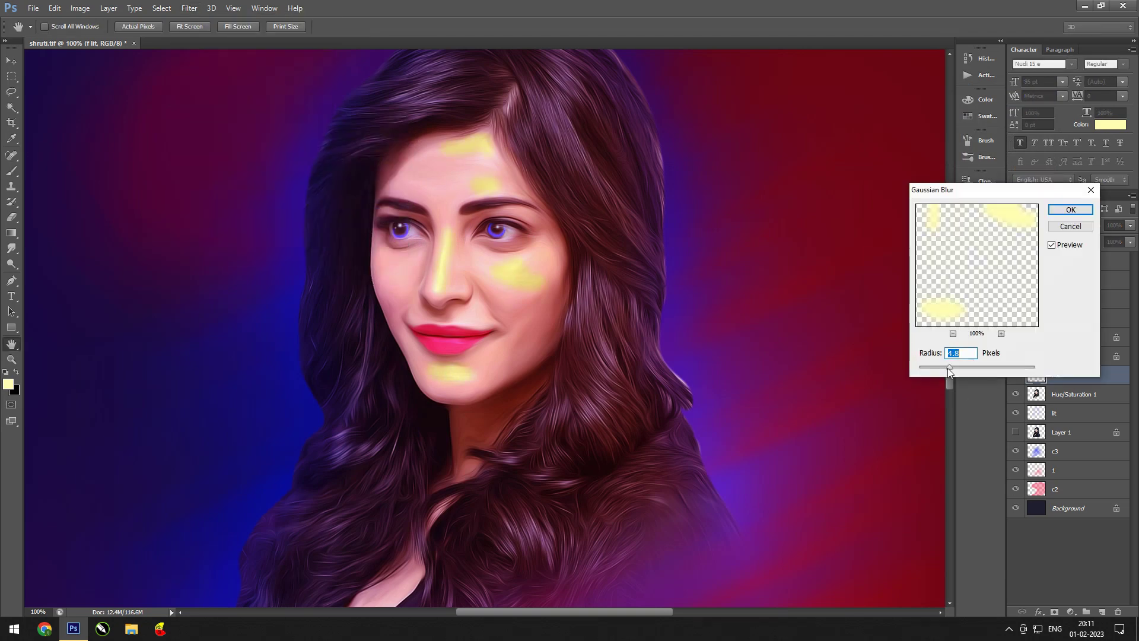
{"action": "left_click_drag", "start_coordinate": [948, 368], "coordinate": [964, 368]}
{"action": "left_click", "coordinate": [1064, 208]}
{"action": "key", "text": "b"}
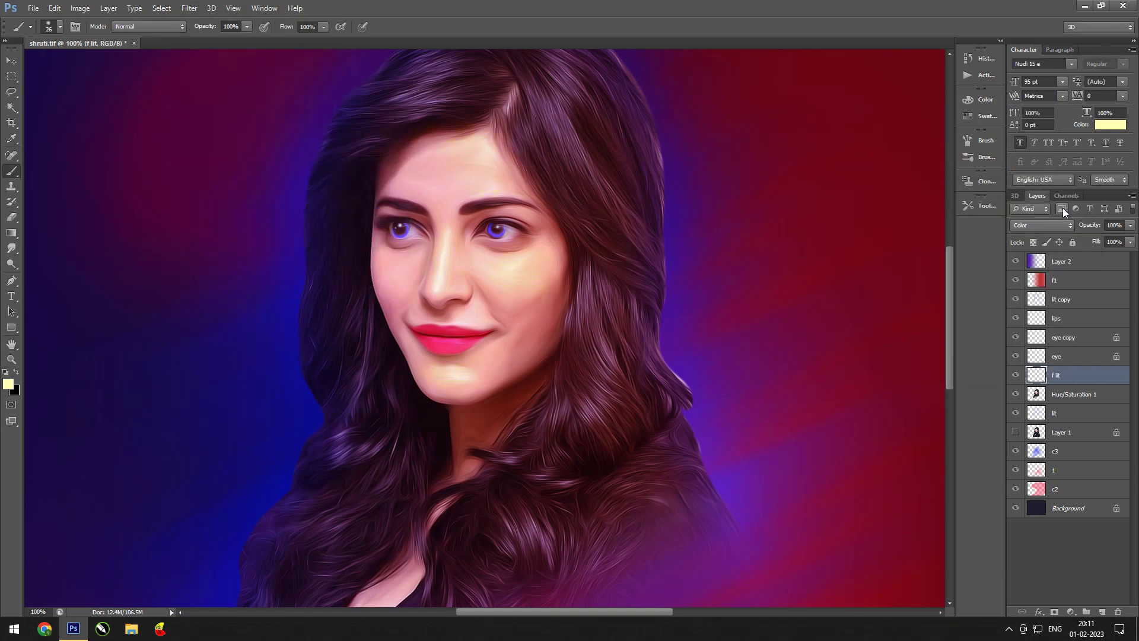
{"action": "key", "text": "ctrl+0"}
{"action": "key", "text": "v"}
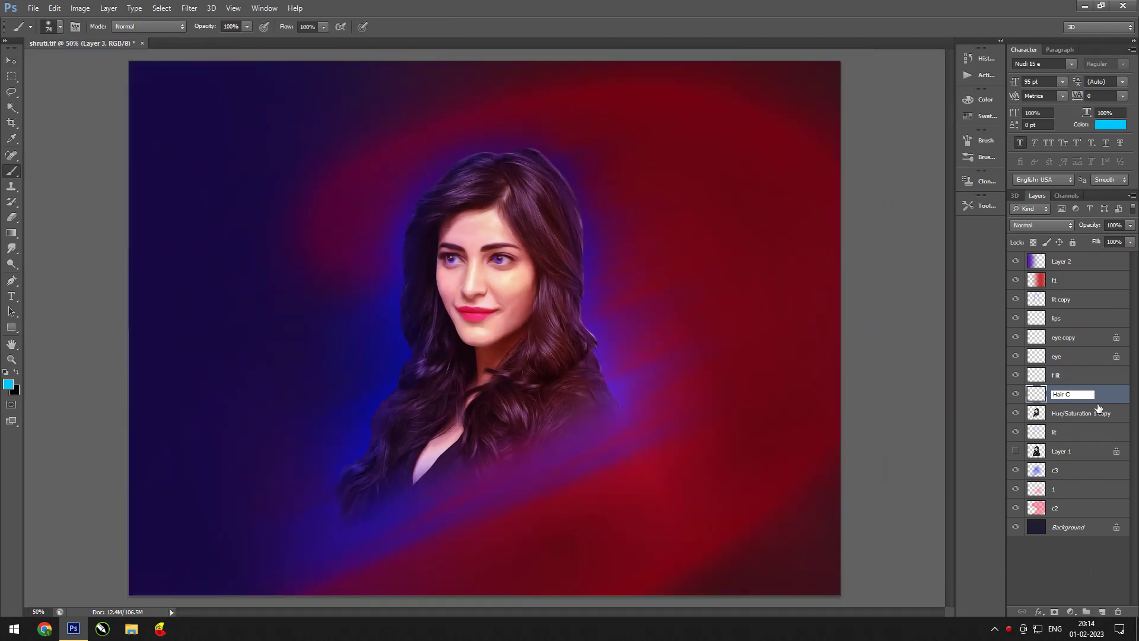
- Name the layer Hair C and paint bright cyan along the top and lower-left hair
{"action": "key", "text": "Return"}
{"action": "left_click", "coordinate": [8, 384]}
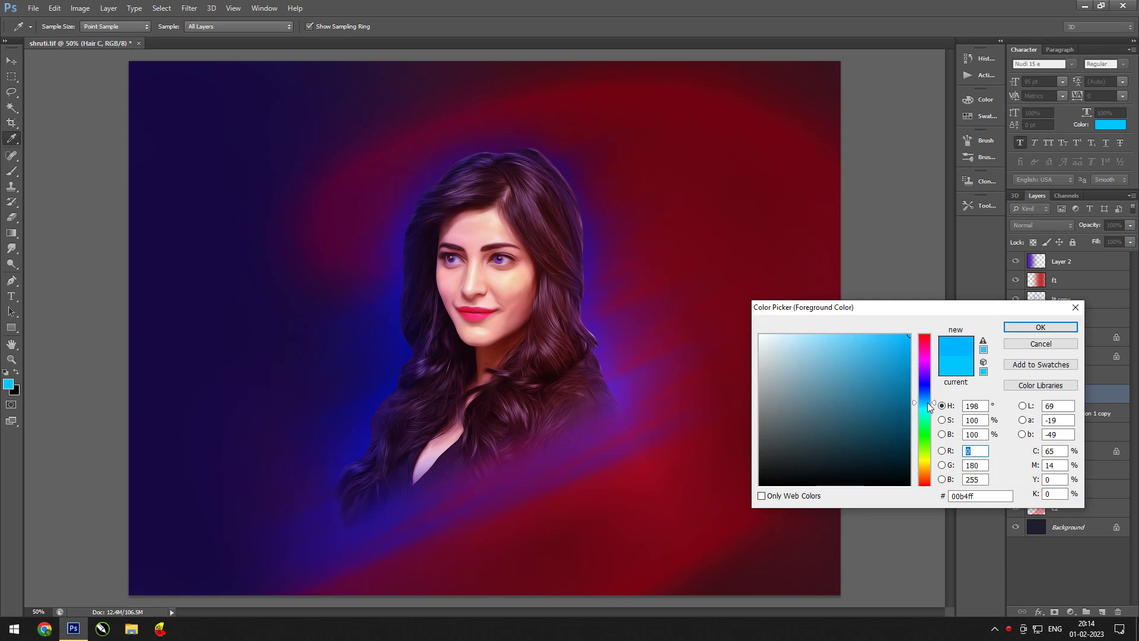
{"action": "left_click", "coordinate": [1014, 329]}
{"action": "mouse_move", "coordinate": [483, 156]}
{"action": "left_mouse_down"}
{"action": "mouse_move", "coordinate": [426, 189]}
{"action": "mouse_move", "coordinate": [409, 225]}
{"action": "mouse_move", "coordinate": [459, 166]}
{"action": "mouse_move", "coordinate": [534, 159]}
{"action": "mouse_move", "coordinate": [560, 175]}
{"action": "mouse_move", "coordinate": [566, 210]}
{"action": "mouse_move", "coordinate": [552, 244]}
{"action": "left_mouse_up"}
{"action": "left_click_drag", "start_coordinate": [555, 325], "coordinate": [562, 356]}
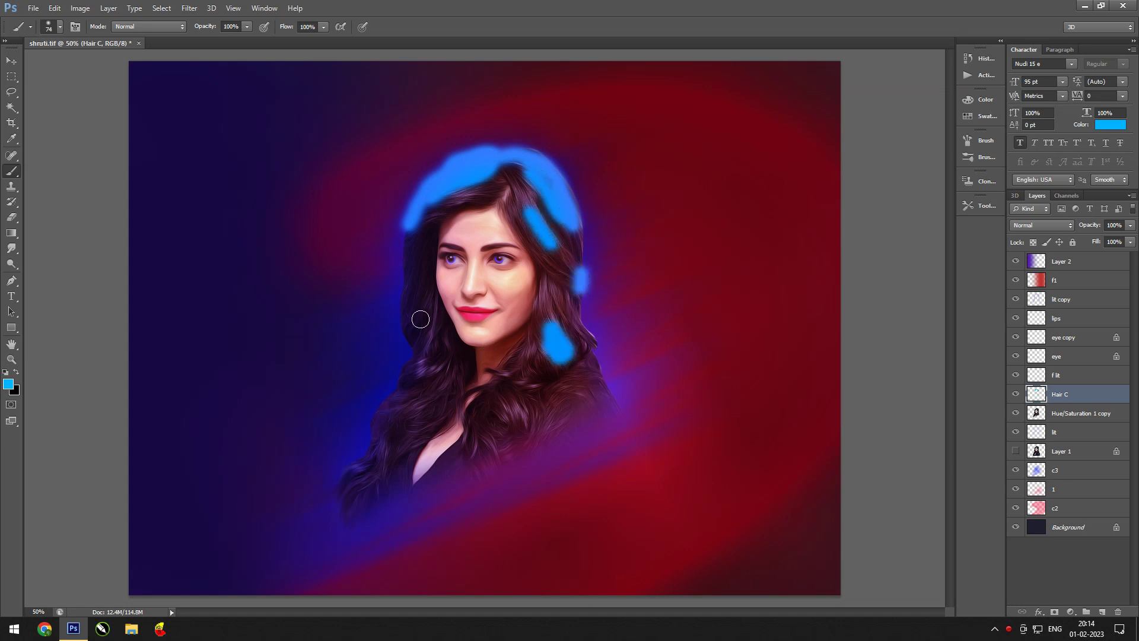
{"action": "left_click_drag", "start_coordinate": [406, 376], "coordinate": [431, 365]}
{"action": "left_click_drag", "start_coordinate": [425, 404], "coordinate": [408, 413]}
{"action": "left_click_drag", "start_coordinate": [388, 439], "coordinate": [355, 474]}
- Adjust the cyan strokes by the chin, blend Hair C as Color, and compare the tint
{"action": "left_click_drag", "start_coordinate": [504, 424], "coordinate": [539, 389]}
{"action": "key", "text": "ctrl+z"}
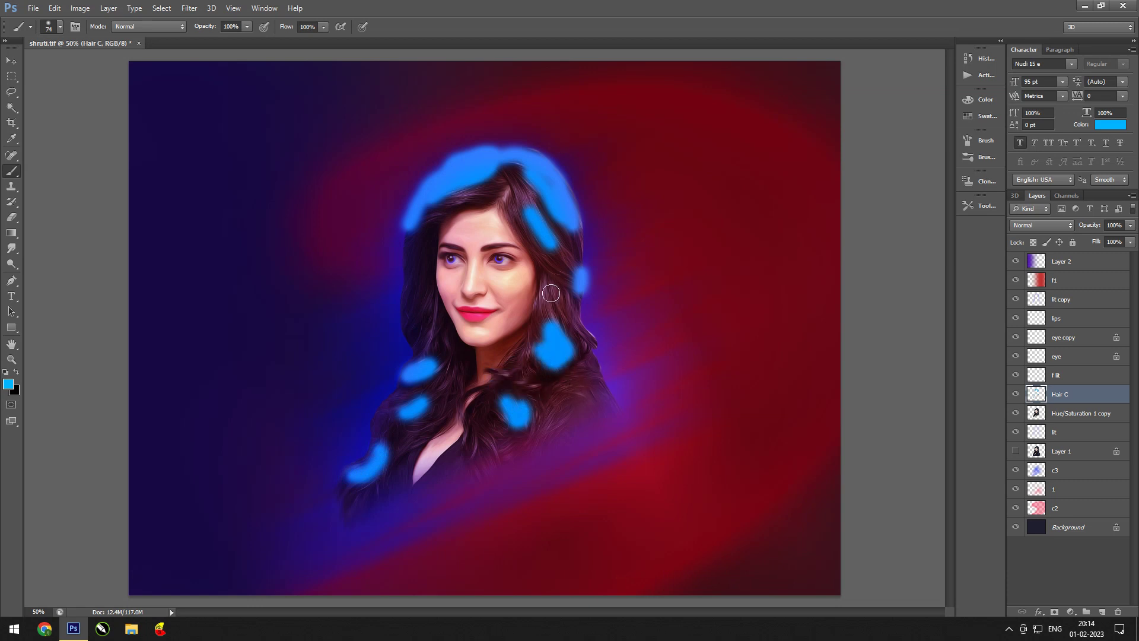
{"action": "left_click_drag", "start_coordinate": [551, 293], "coordinate": [561, 332]}
{"action": "key", "text": "ctrl+z"}
{"action": "left_click", "coordinate": [1041, 225]}
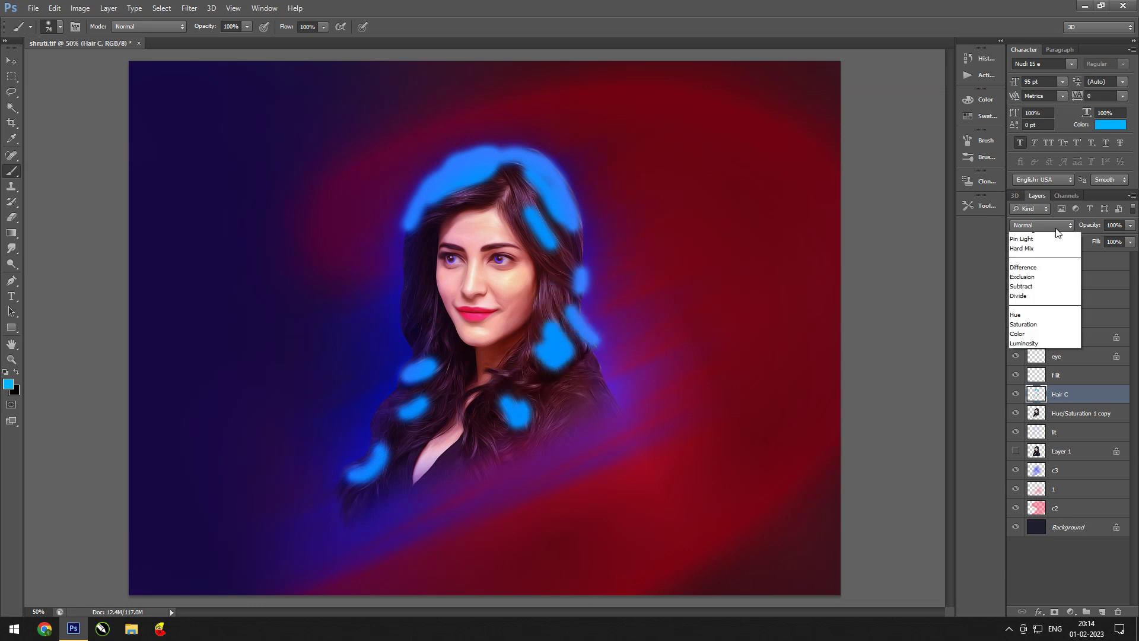
{"action": "left_click", "coordinate": [1032, 521]}
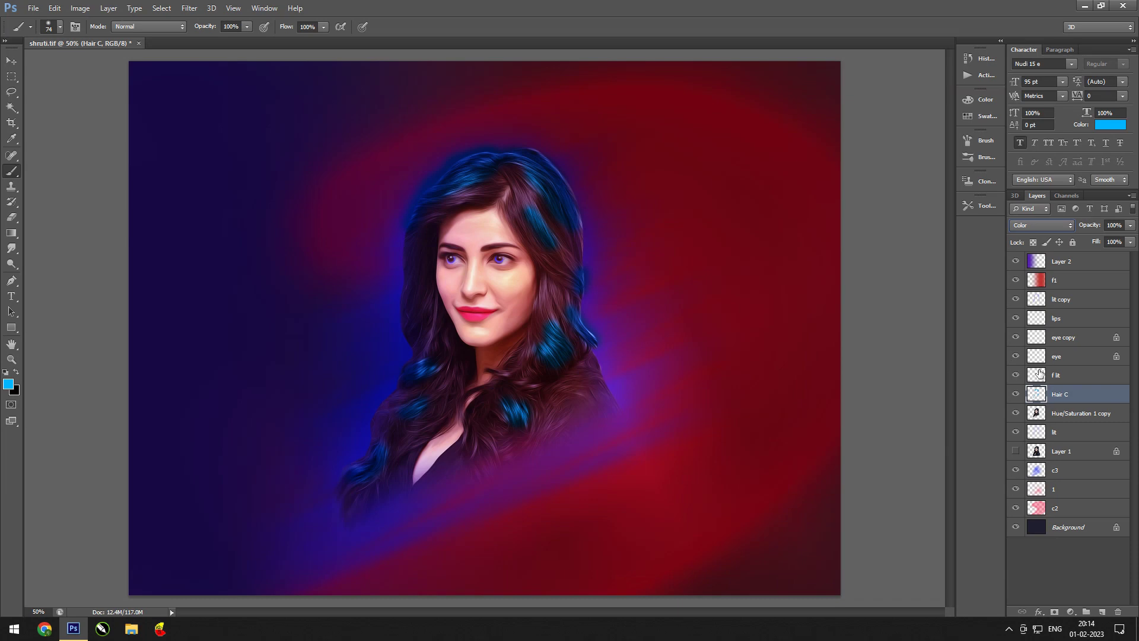
{"action": "left_click", "coordinate": [1015, 393]}
- Place the KM logo in the bottom-right corner of the portrait
{"action": "key", "text": "ctrl+d"}
{"action": "left_click", "coordinate": [1060, 408]}
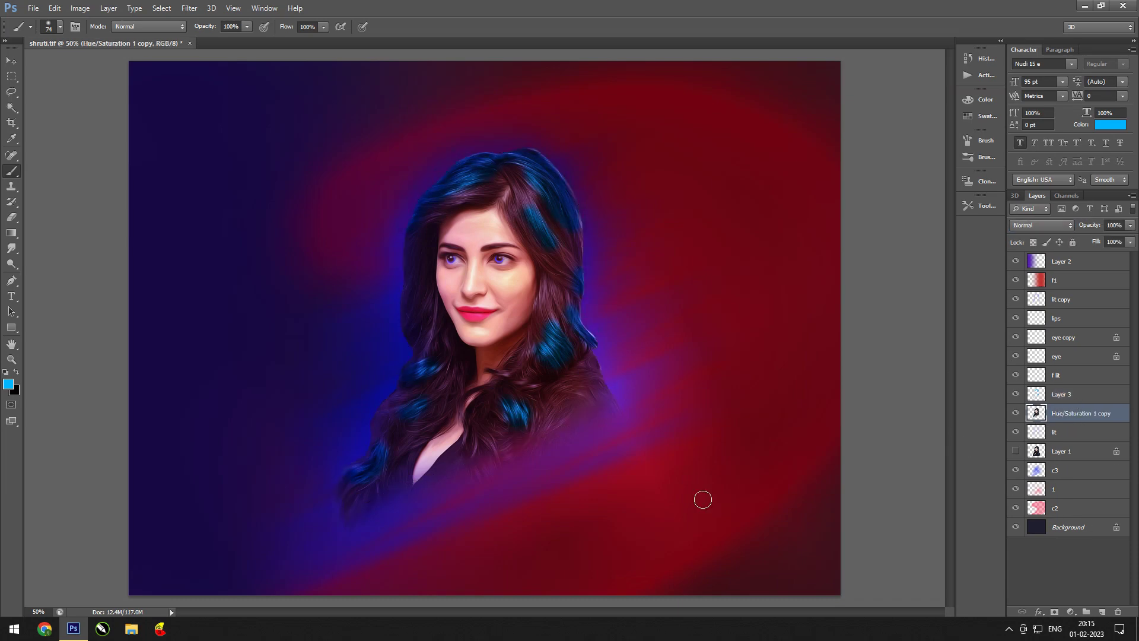
{"action": "key", "text": "v"}
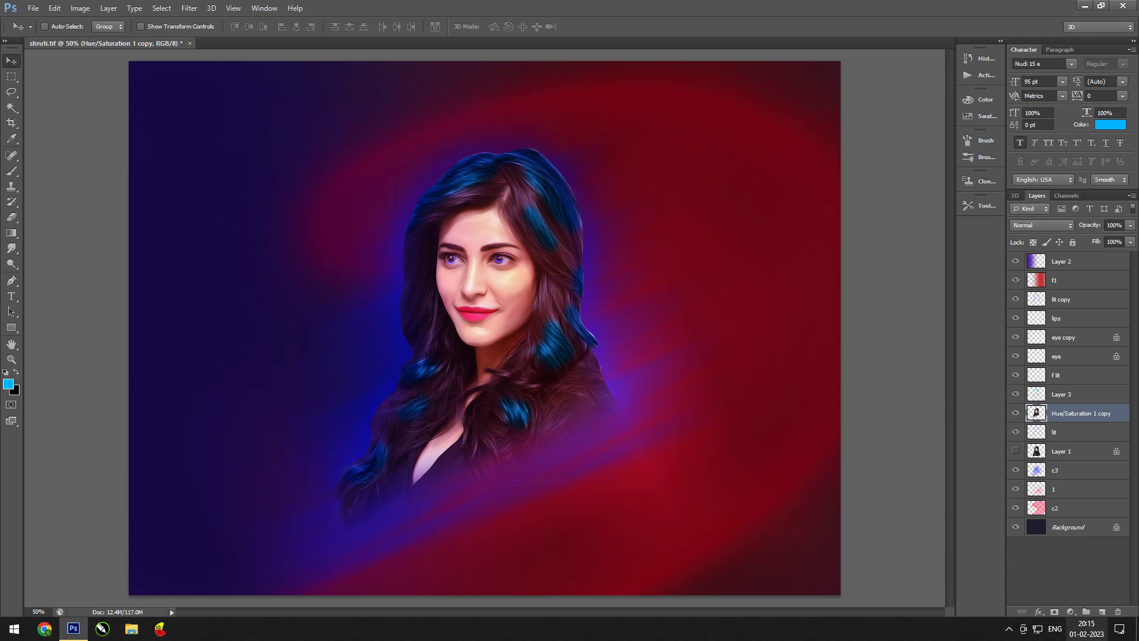
{"action": "left_click_drag", "start_coordinate": [562, 292], "coordinate": [779, 548]}
{"action": "key", "text": "Return"}
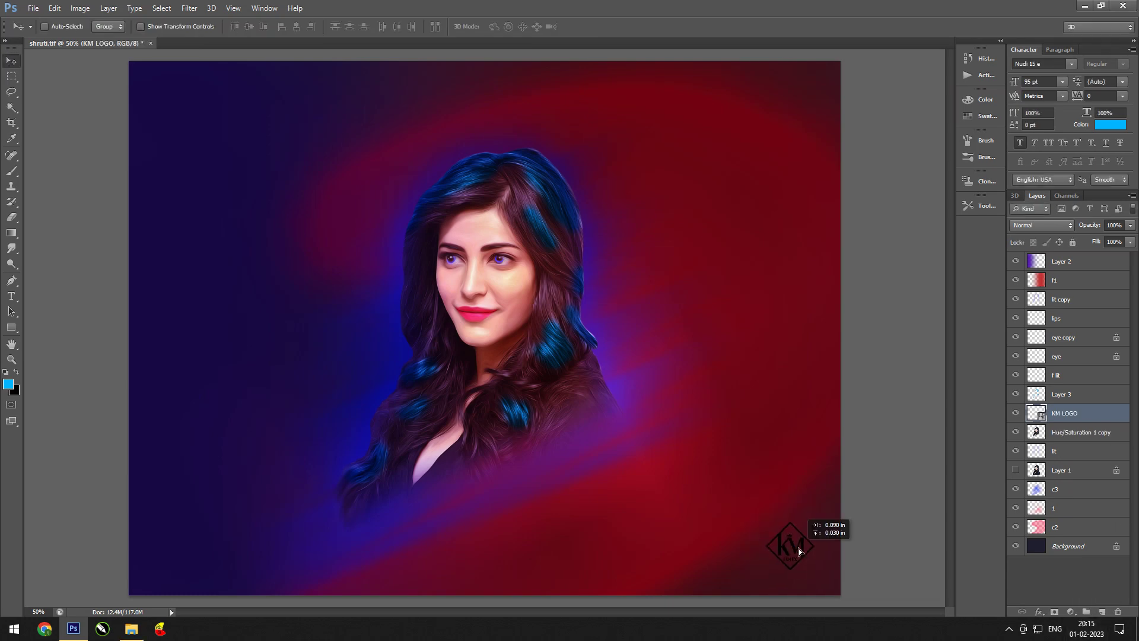
- Give the KM LOGO layer a white Color Overlay and nudge it into final position
{"action": "double_click", "coordinate": [1123, 423]}
{"action": "left_click", "coordinate": [788, 355]}
{"action": "left_click", "coordinate": [1009, 255]}
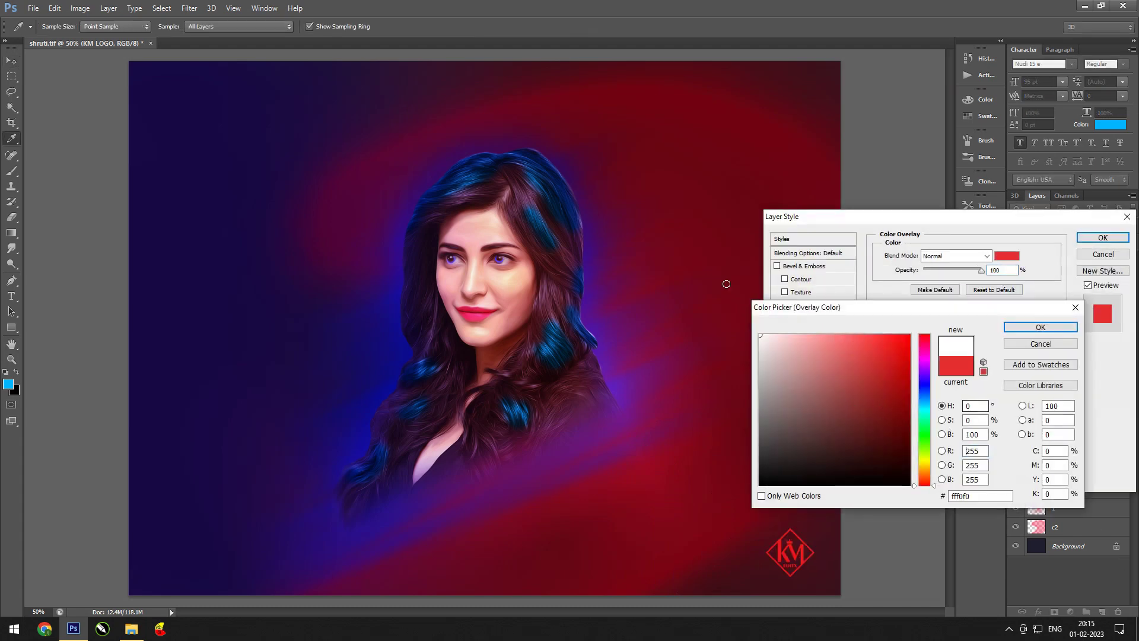
{"action": "left_click", "coordinate": [757, 332]}
{"action": "left_click", "coordinate": [1037, 333]}
{"action": "left_click", "coordinate": [1098, 237]}
{"action": "left_click_drag", "start_coordinate": [810, 559], "coordinate": [817, 554]}
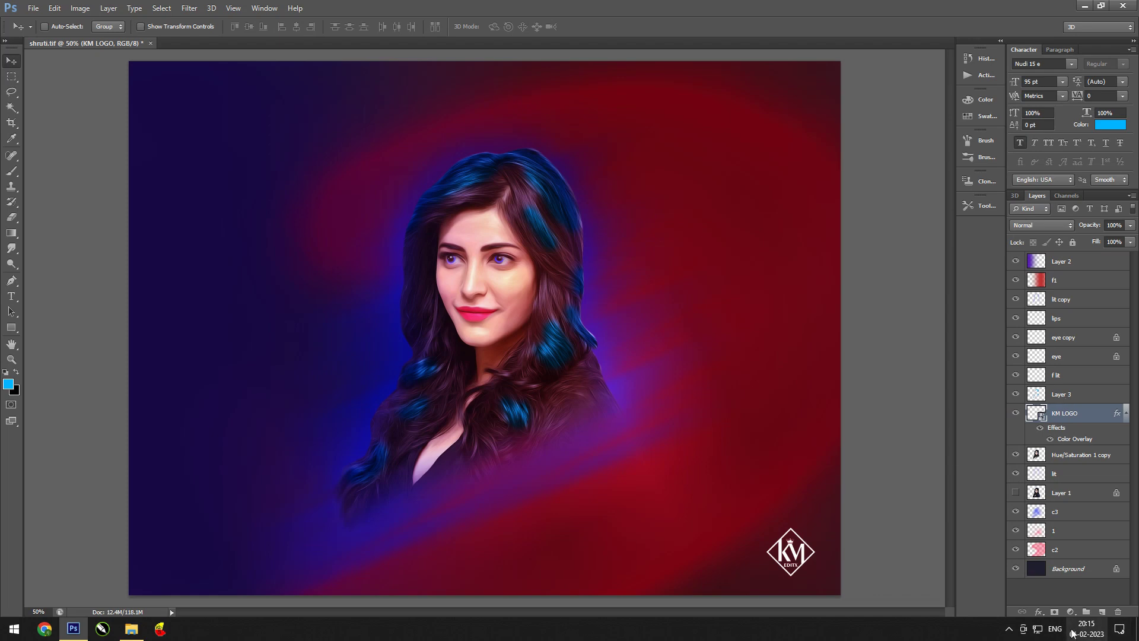
- Hide all panels with Tab and fit the portrait to the window height
{"action": "key", "text": "Tab"}
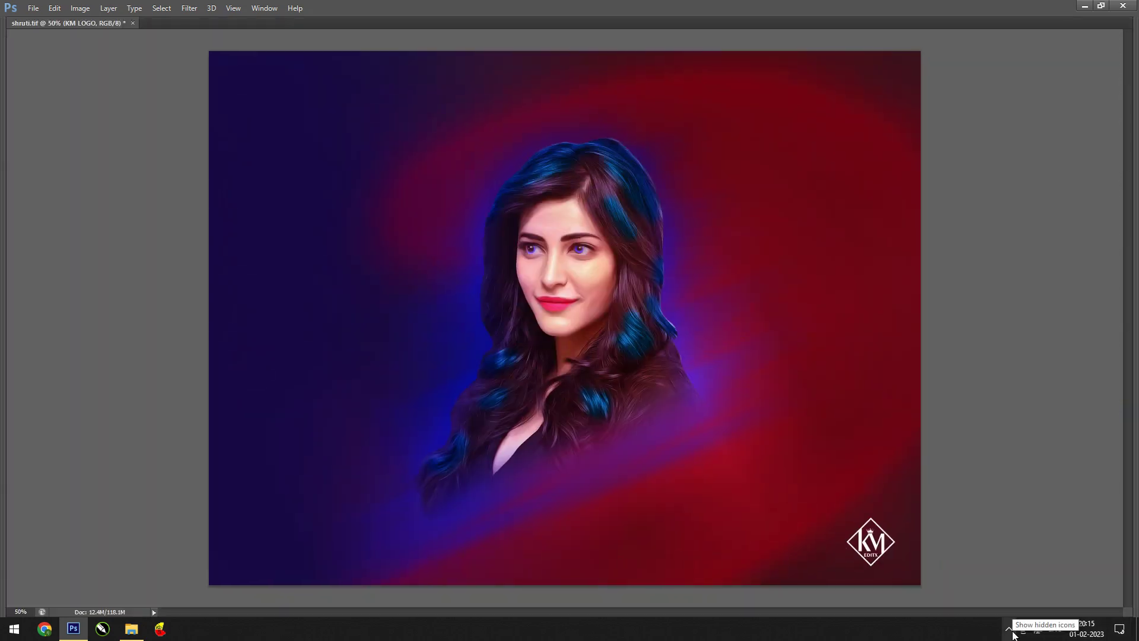
{"action": "key", "text": "ctrl+0"}
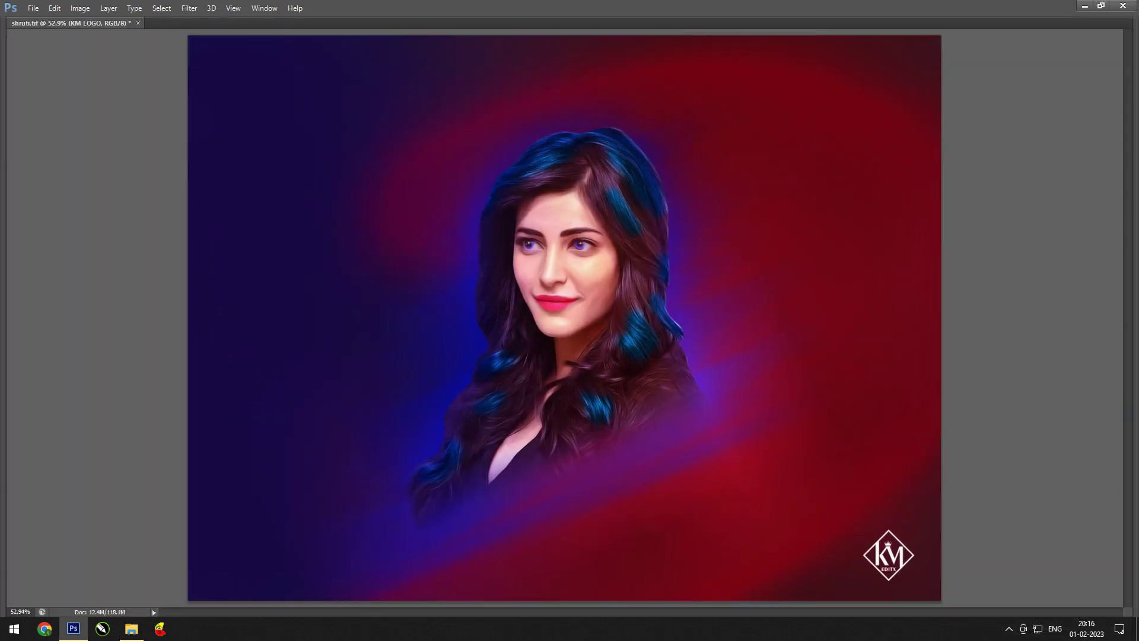